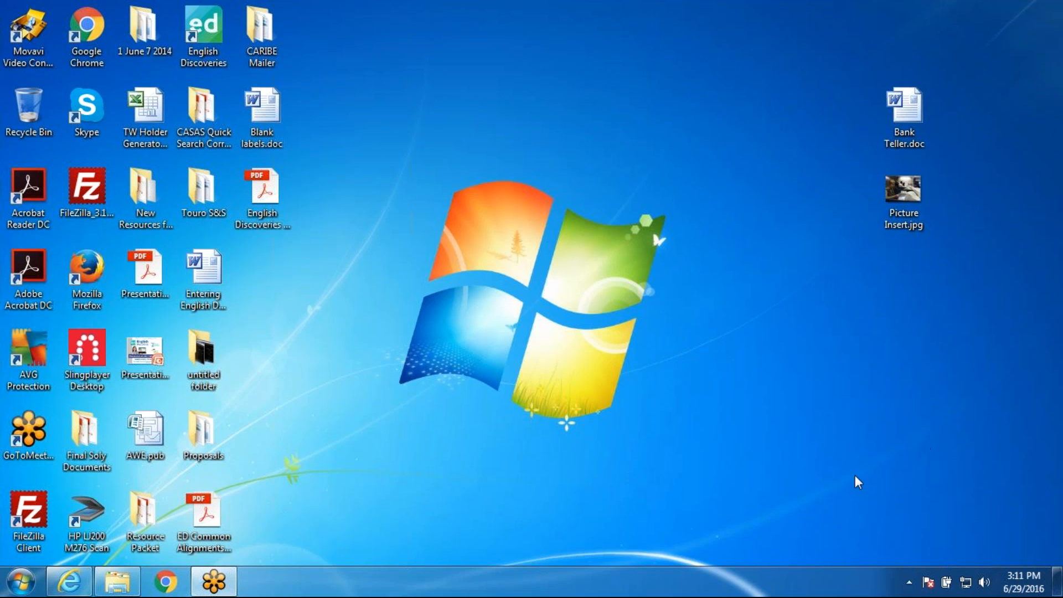
Step: Open the English Discoveries login page at ed.engdis.com/edtechnotms in Chrome
left_click(165, 581)
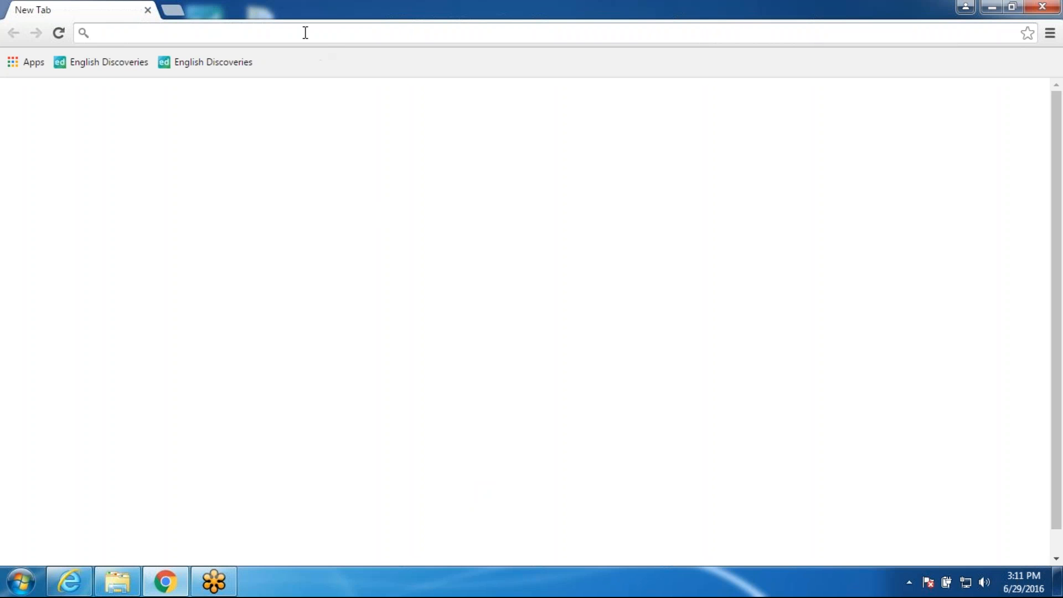
type("ed")
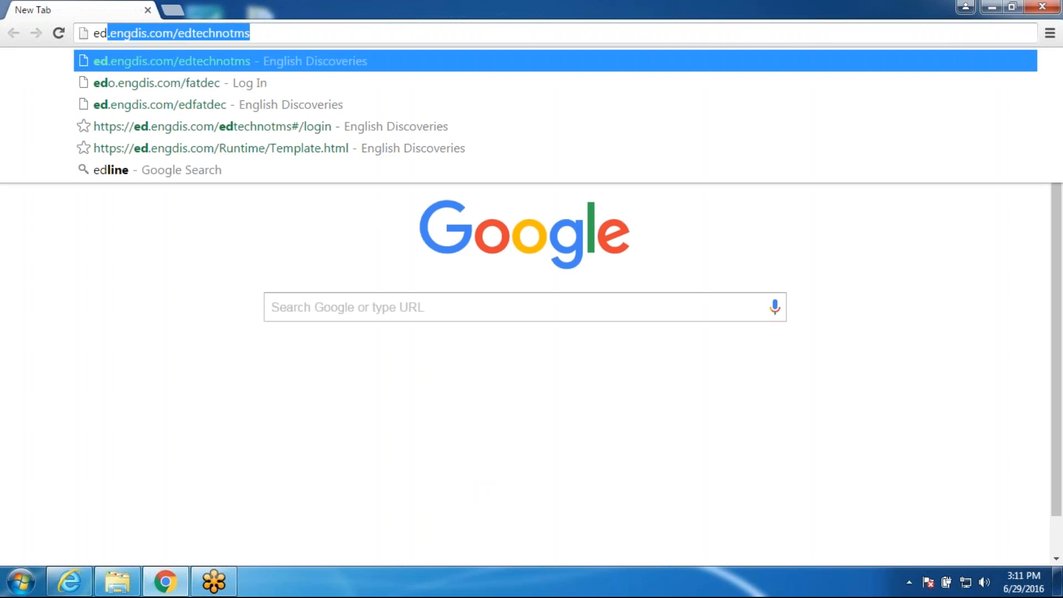
key("Right")
key("Return")
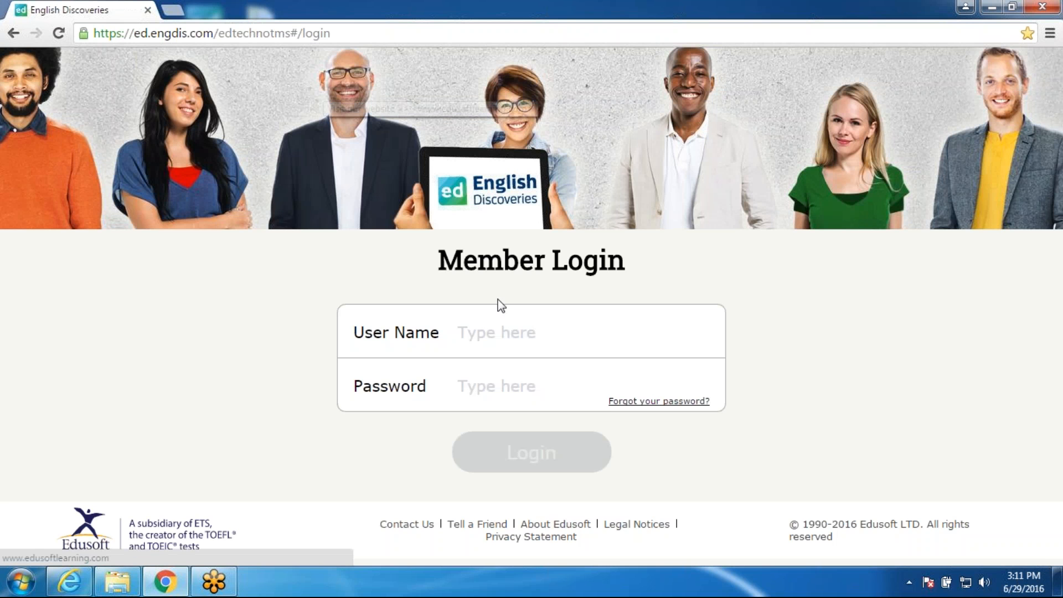
Step: Log in with the administrator user name and its password to reach the CACC class dashboard
left_click(498, 332)
type("admin")
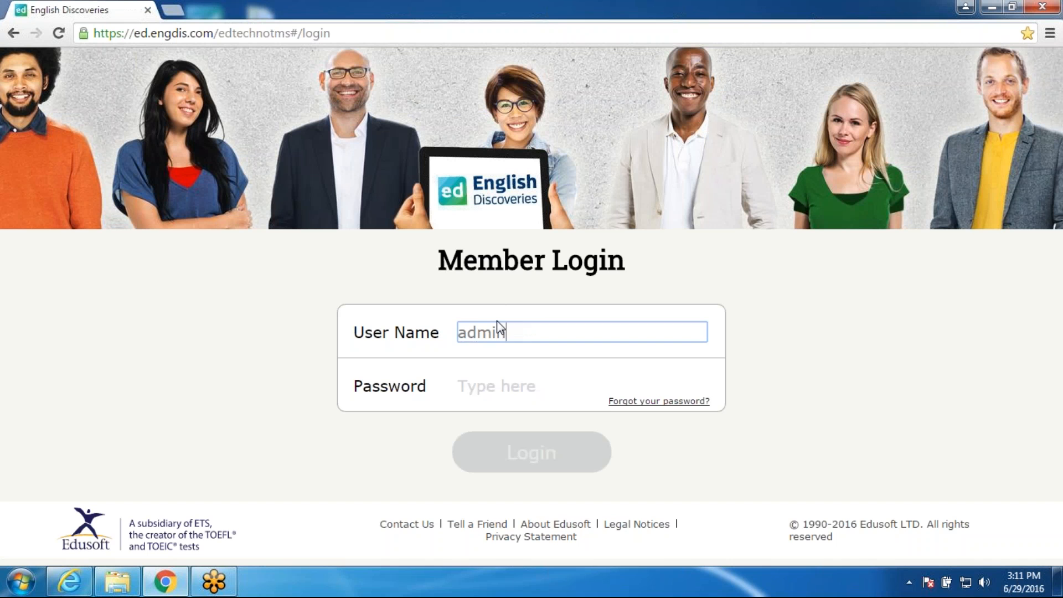
key("Tab")
type("1234")
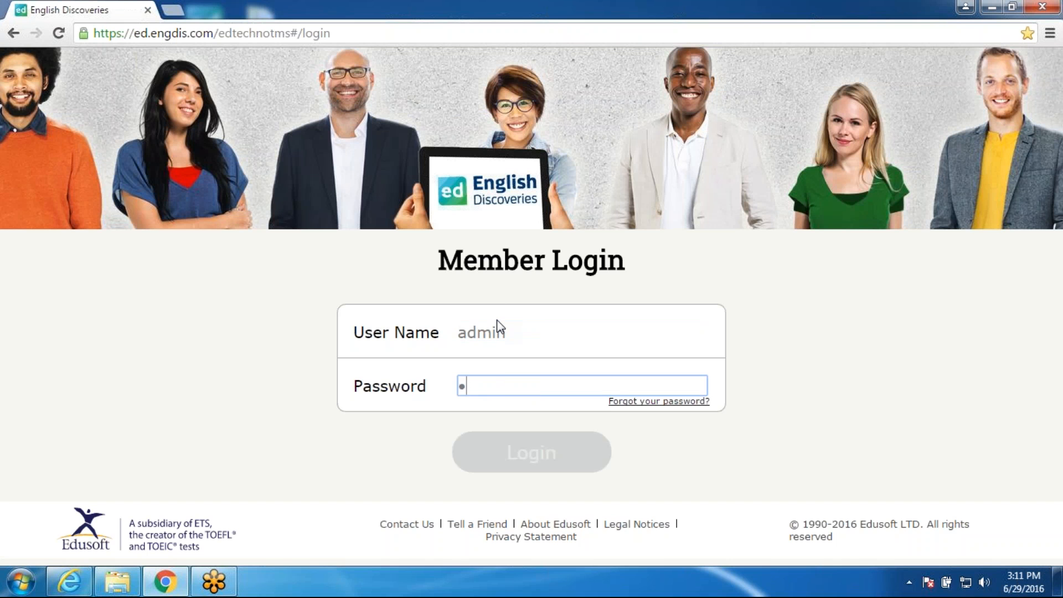
type("56789")
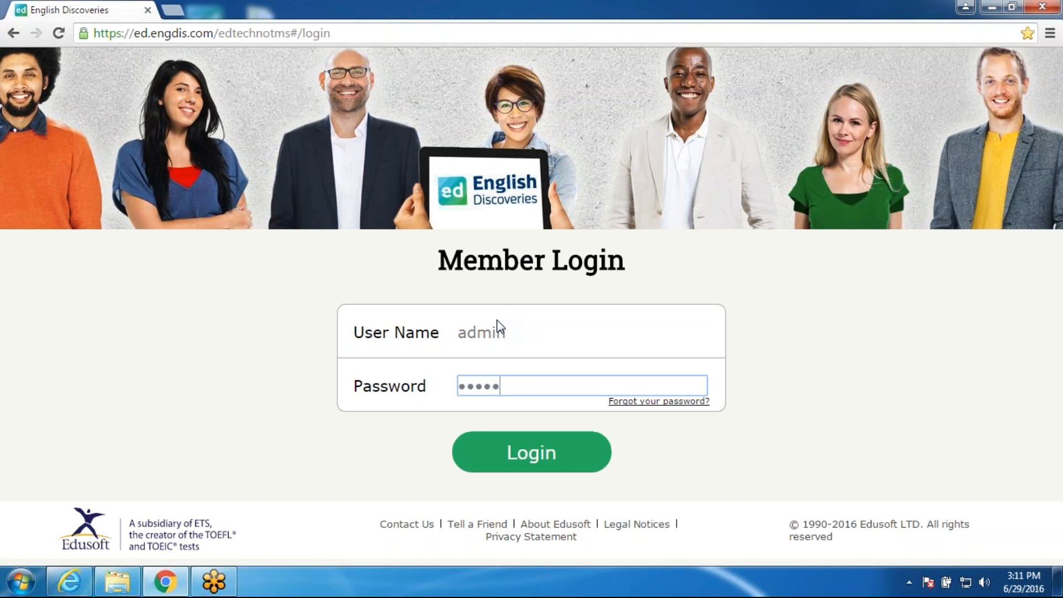
type("0")
key("Return")
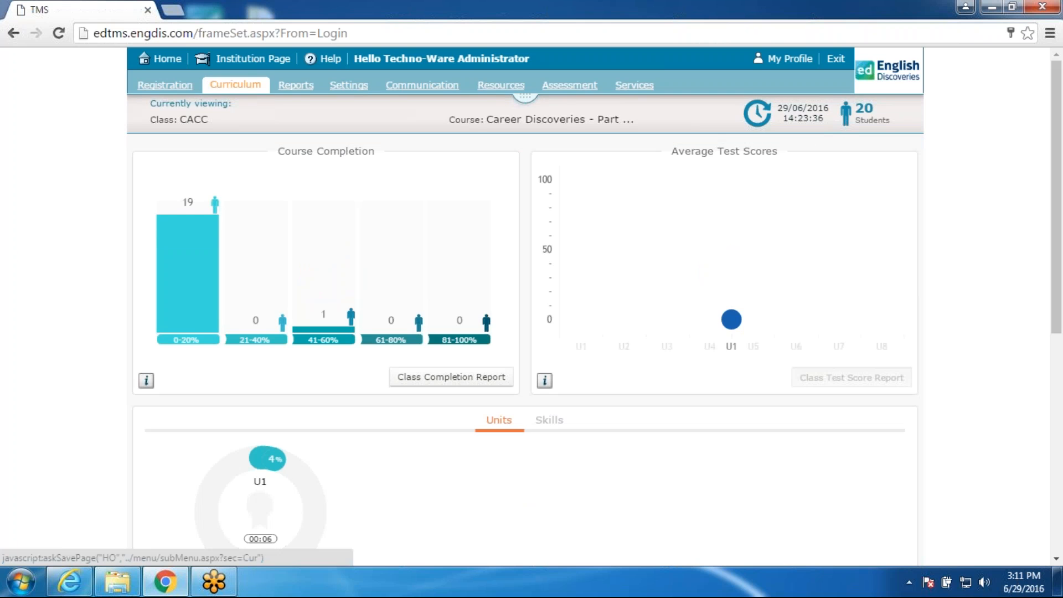
Step: Go to Curriculum, open the Authoring Tool and start a new component
left_click(236, 84)
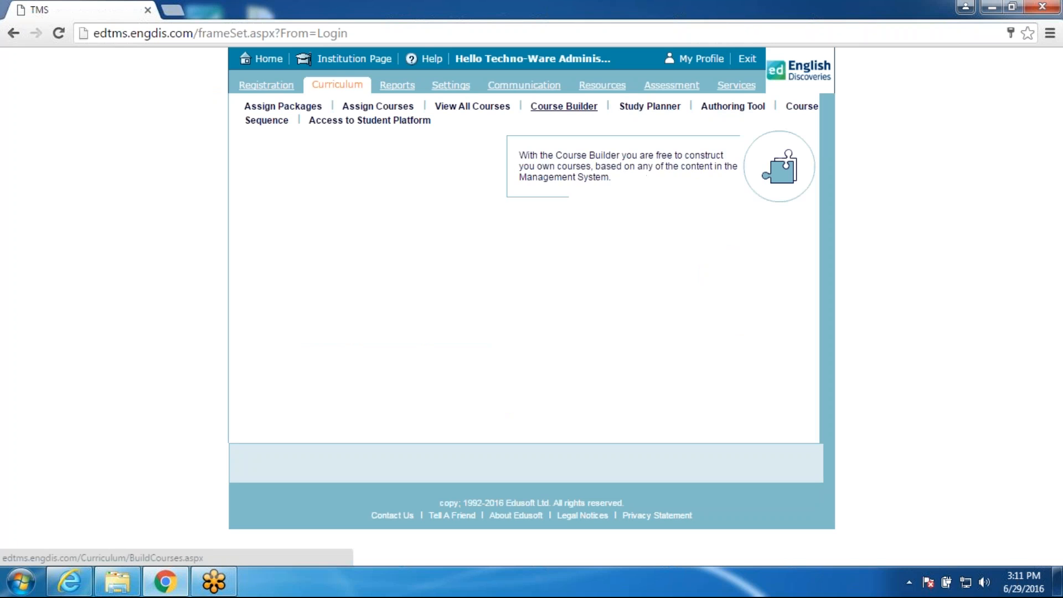
left_click(736, 114)
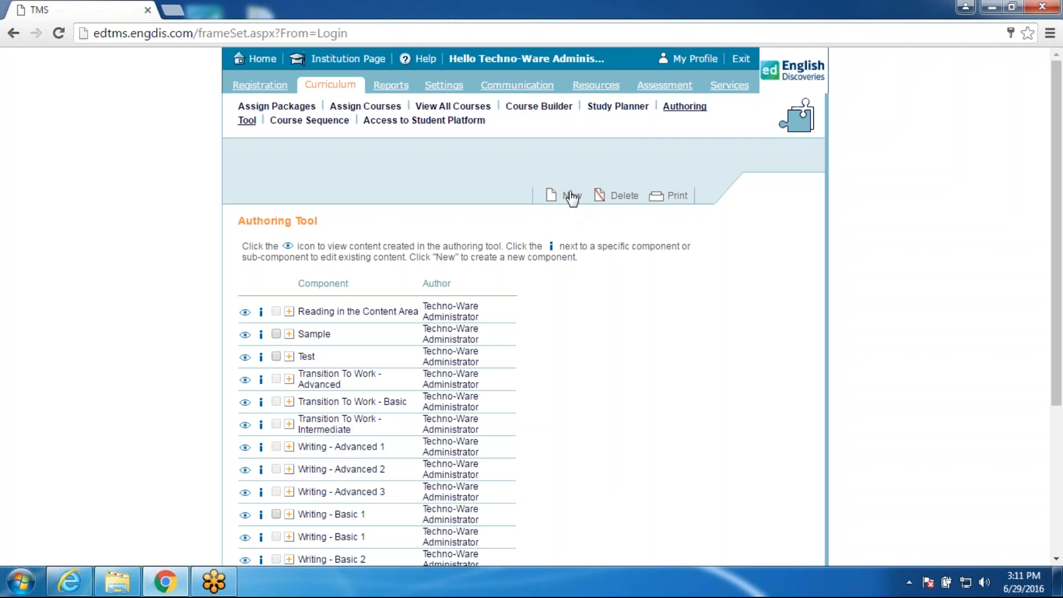
left_click(572, 197)
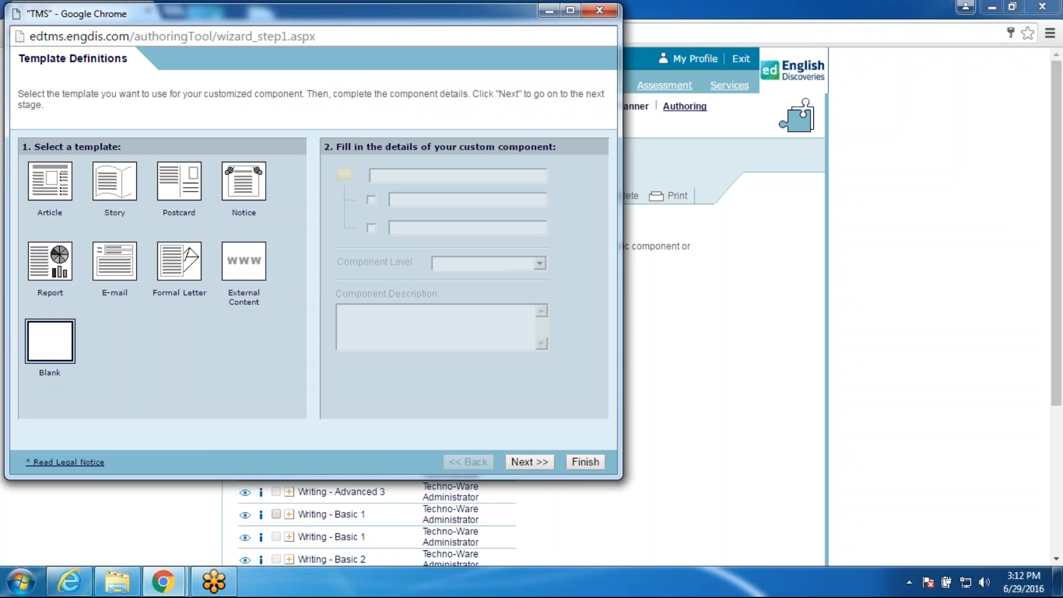
Step: Choose the Blank template, title it 'New Bank Teller', exclude Prepare, and continue to Explore
left_click(62, 343)
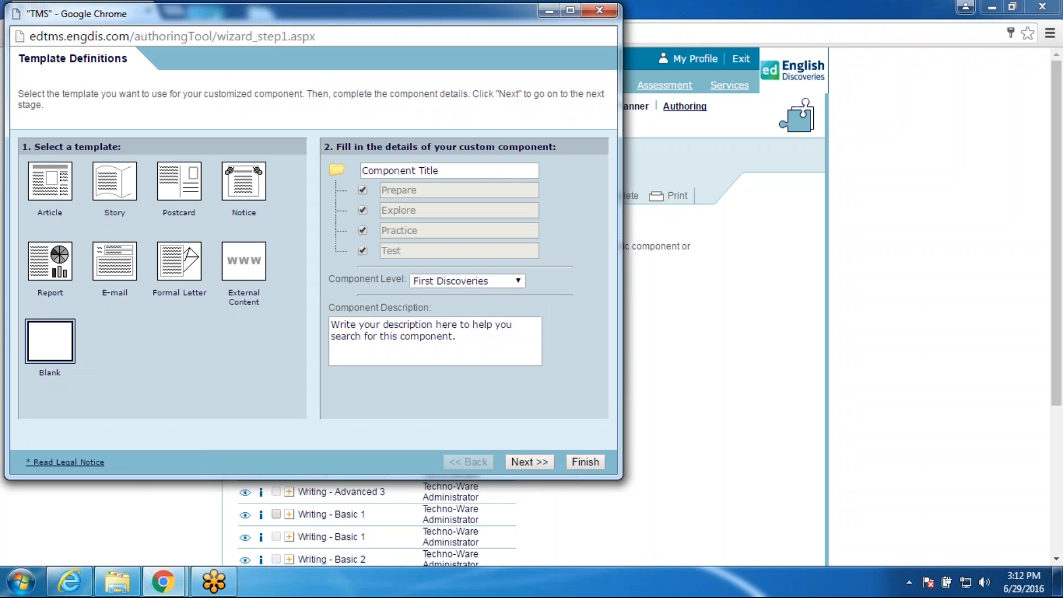
left_click(357, 171)
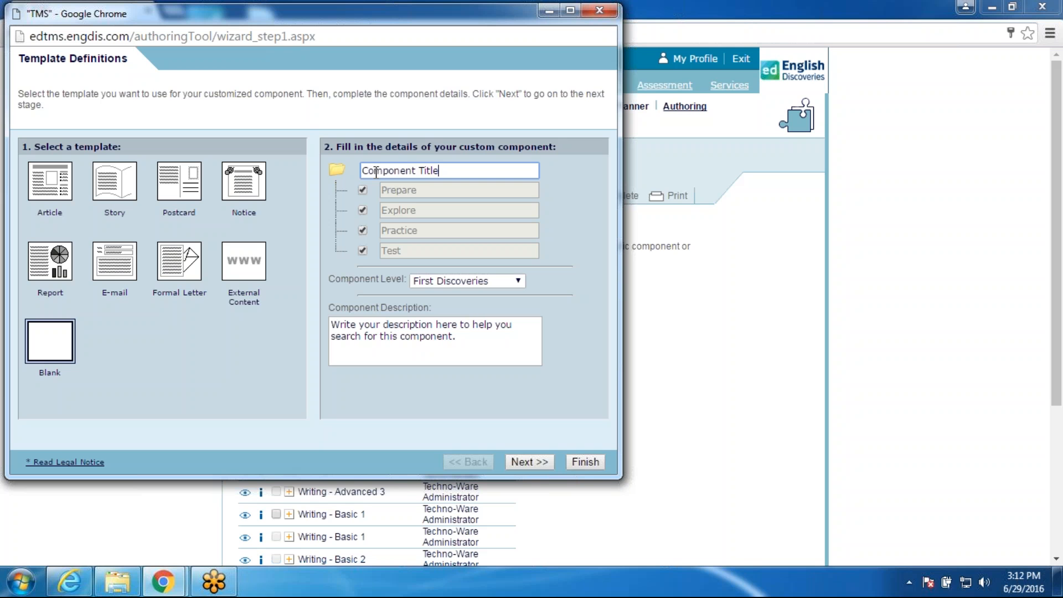
type("New Bank Teller")
left_click(362, 190)
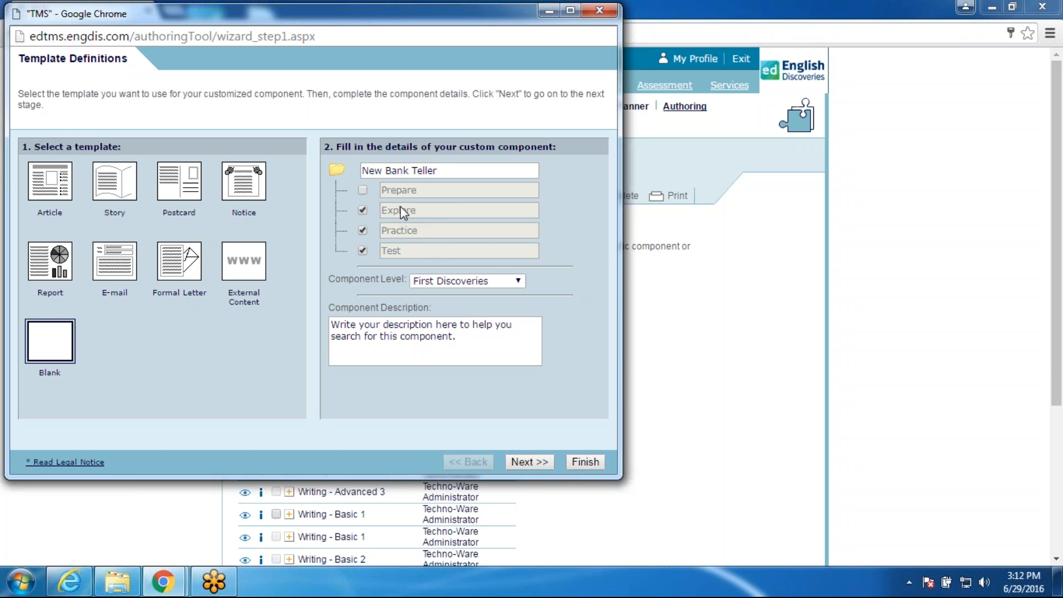
left_click(541, 460)
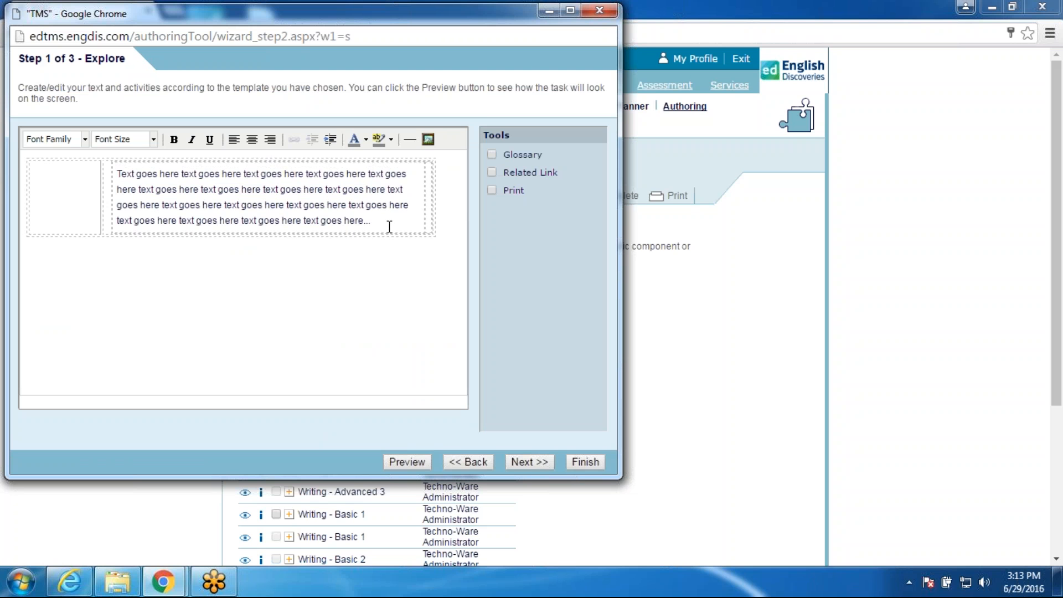
Step: Delete the Explore placeholder text and minimize Chrome to show the desktop
left_click_drag(391, 223, 116, 173)
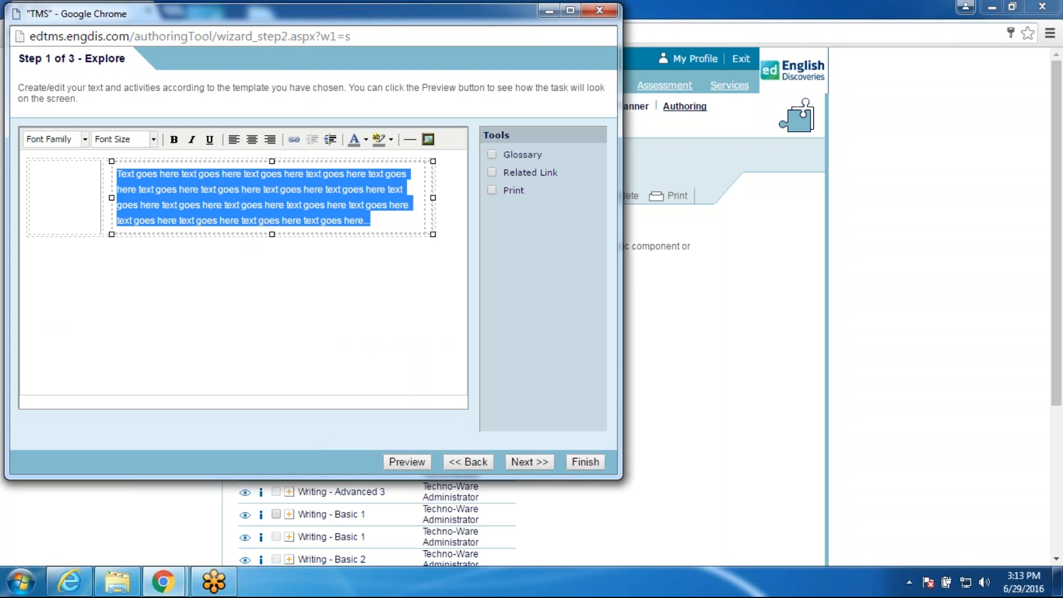
key("BackSpace")
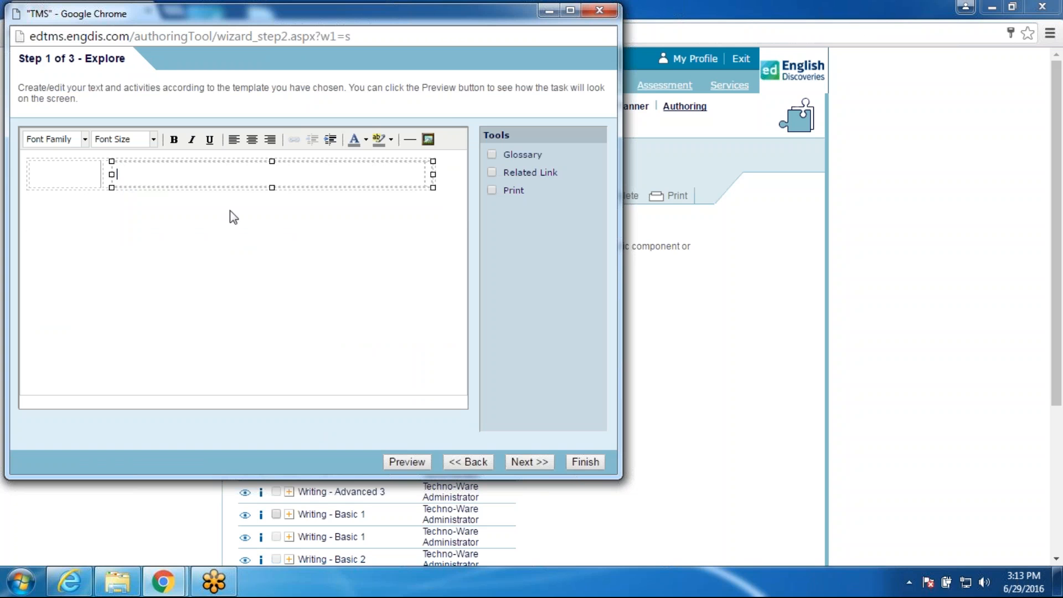
left_click(992, 7)
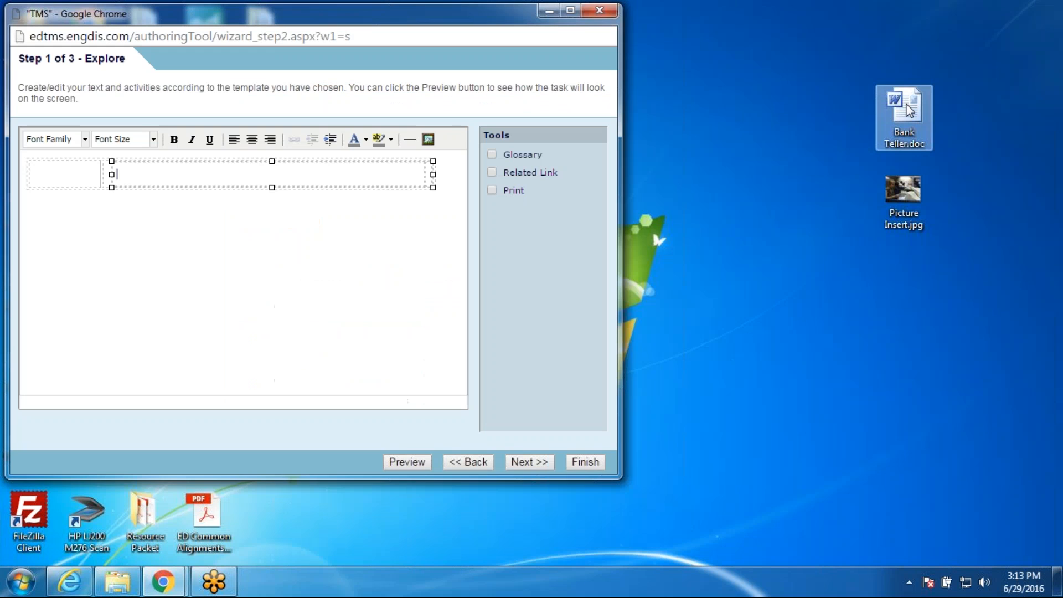
Step: Open Bank Teller.doc, copy its first three paragraphs, and minimize Word
left_click(909, 111)
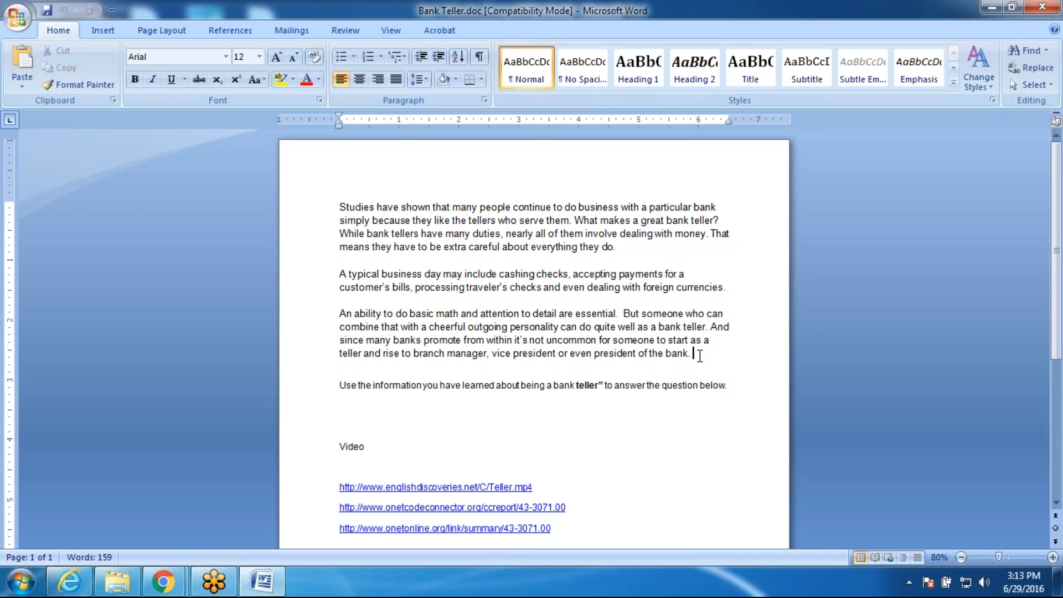
left_click_drag(697, 358, 281, 192)
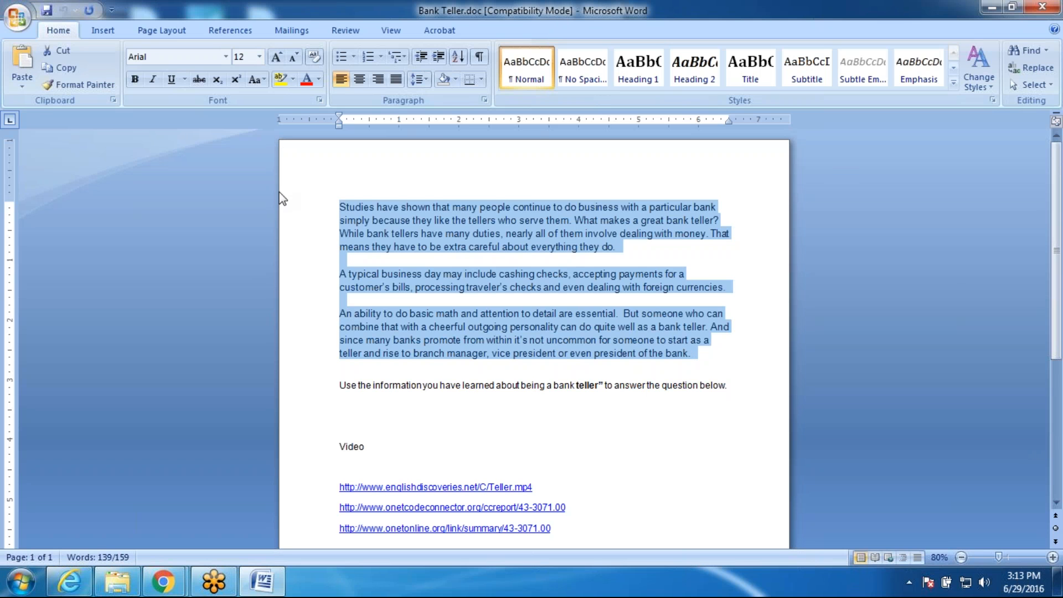
left_click(990, 9)
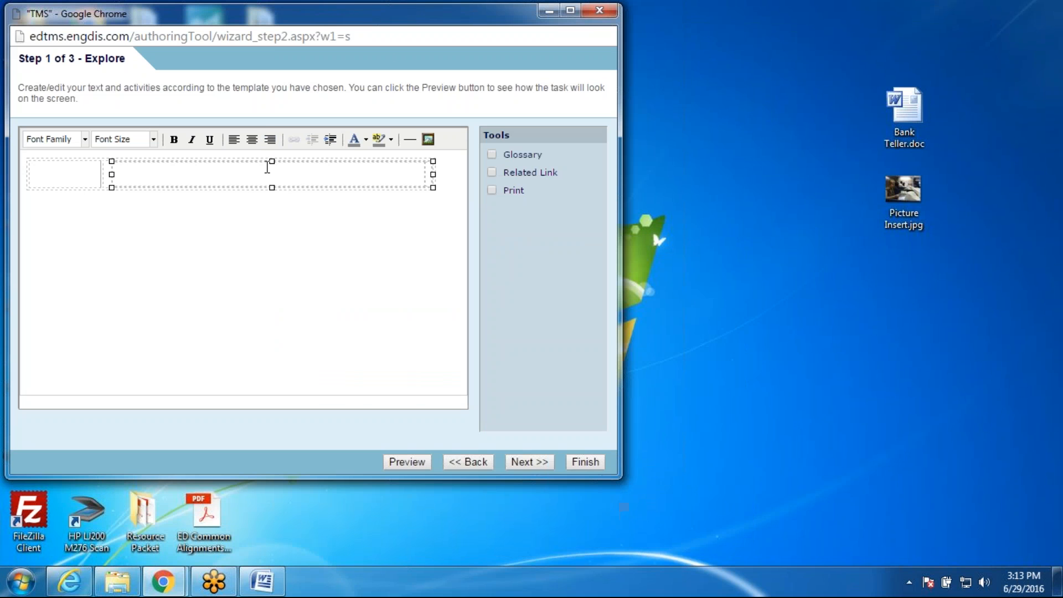
Step: Paste the copied bank teller paragraphs into the Explore text box
left_click(270, 164)
key("ctrl+v")
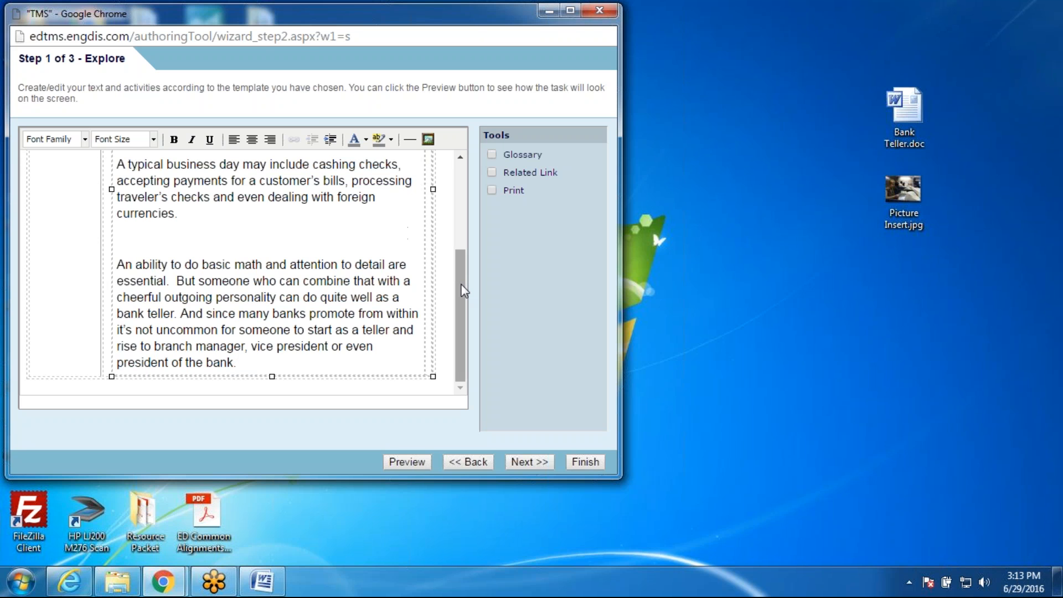
left_click_drag(464, 243, 467, 158)
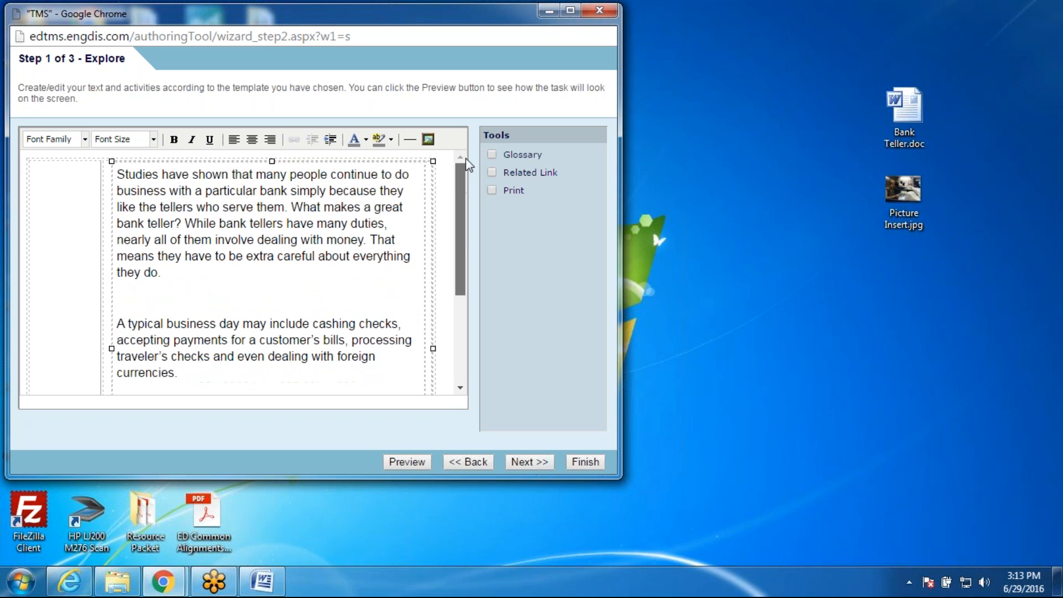
left_click(411, 176)
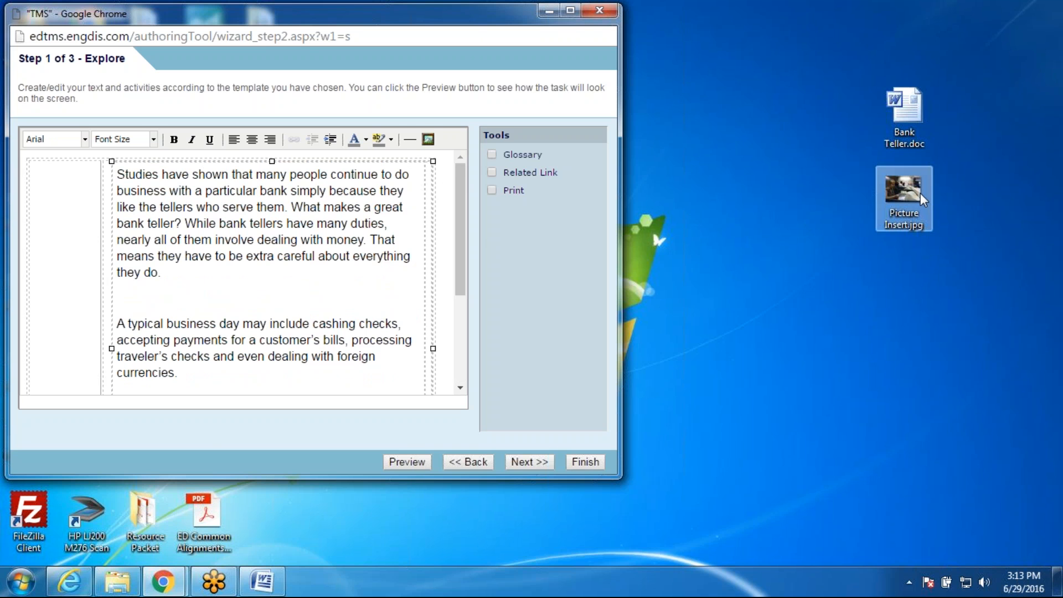
Step: Upload Picture Insert.jpg to the image list and insert it into the Explore text
left_click(428, 139)
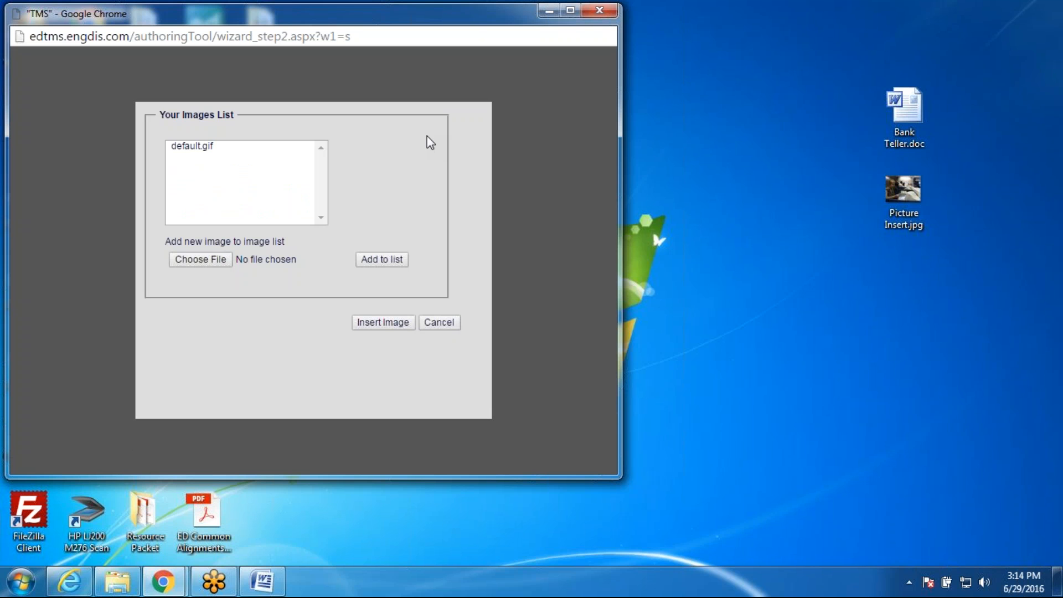
left_click(217, 261)
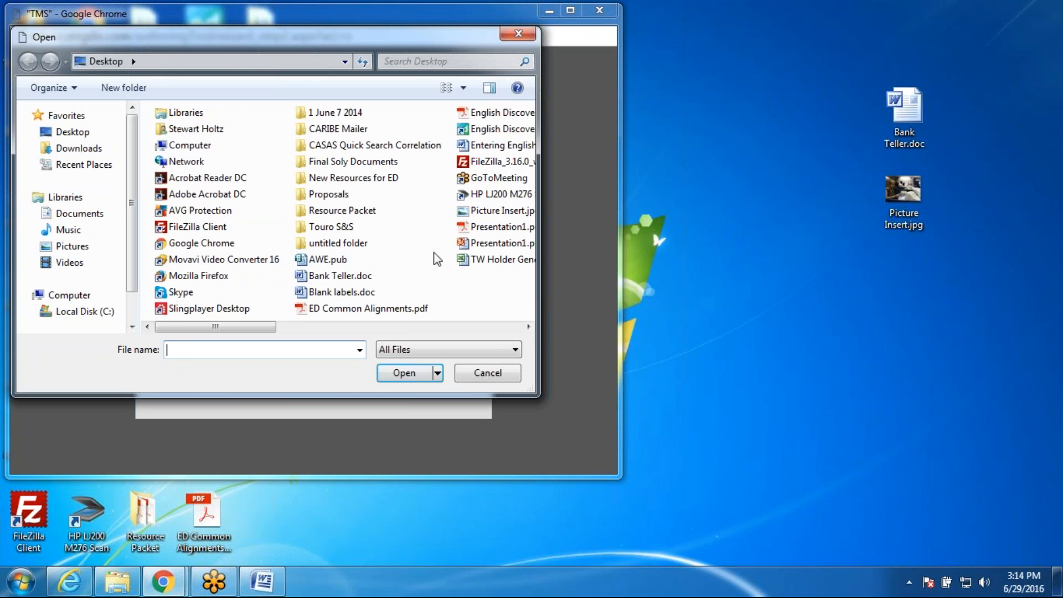
left_click(484, 214)
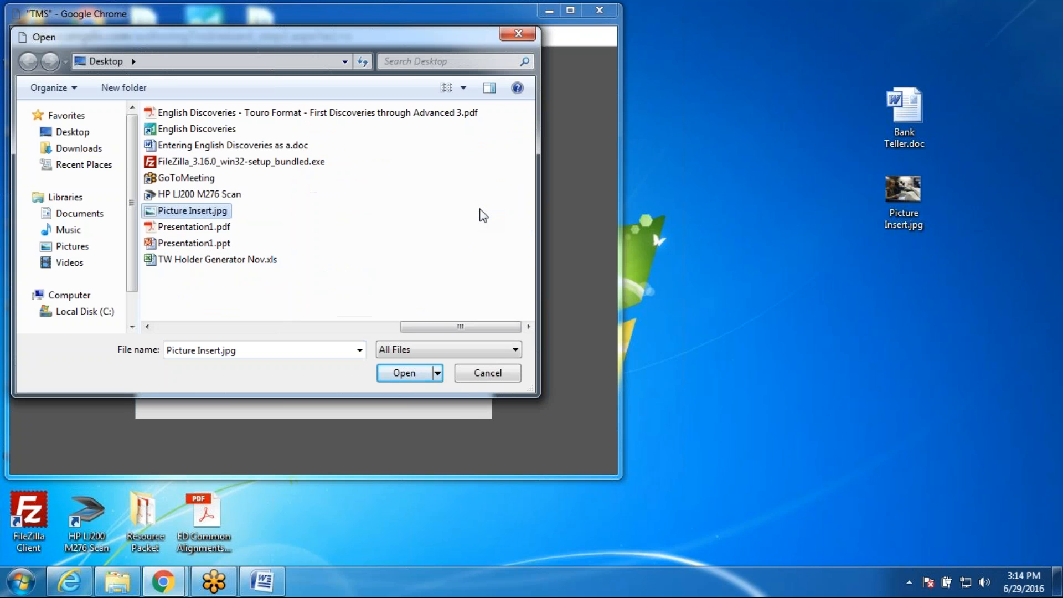
left_click(397, 374)
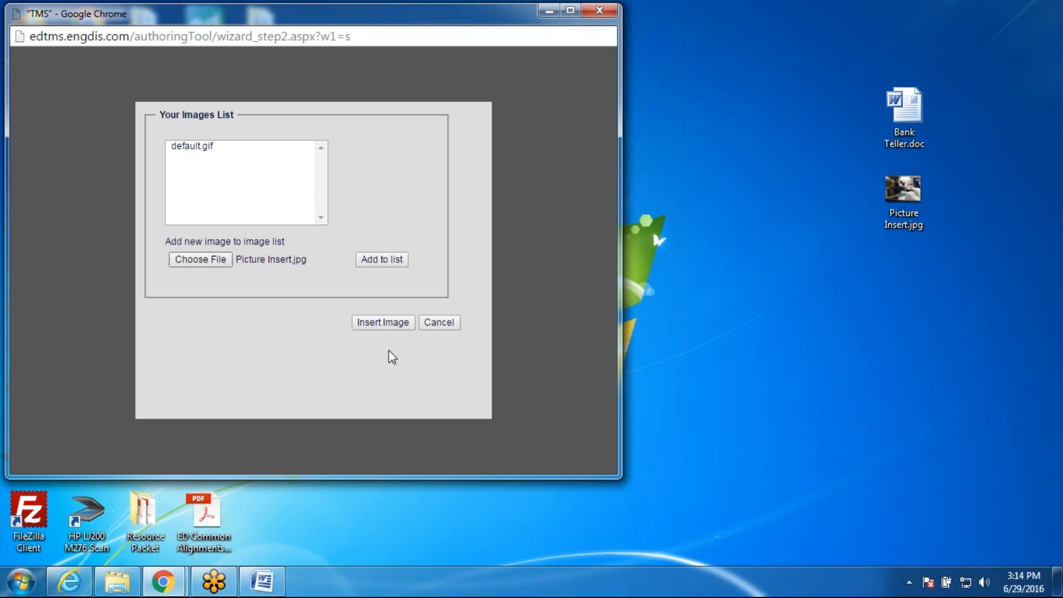
left_click(392, 260)
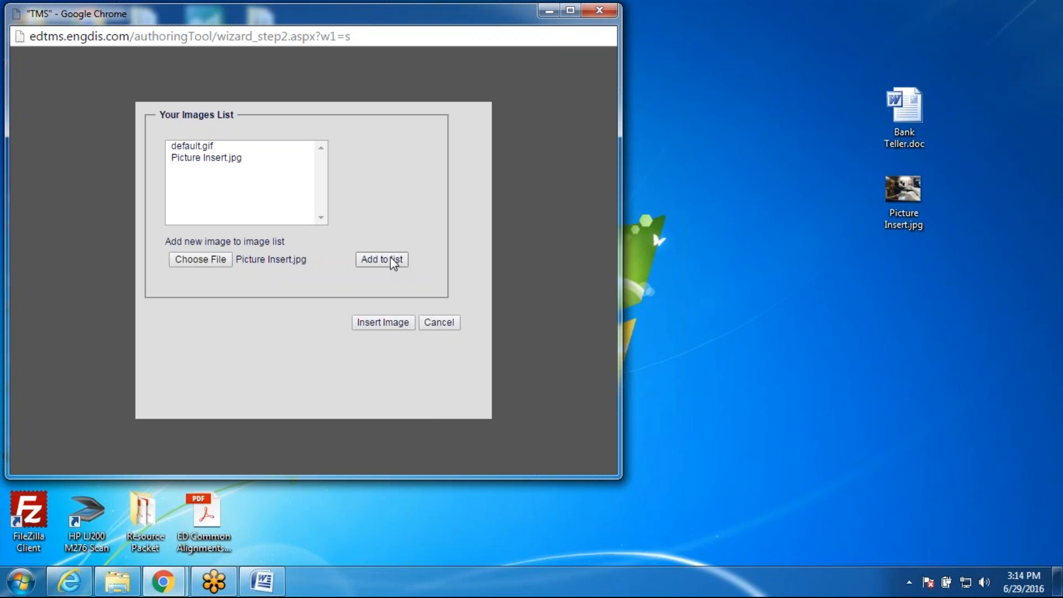
left_click(224, 161)
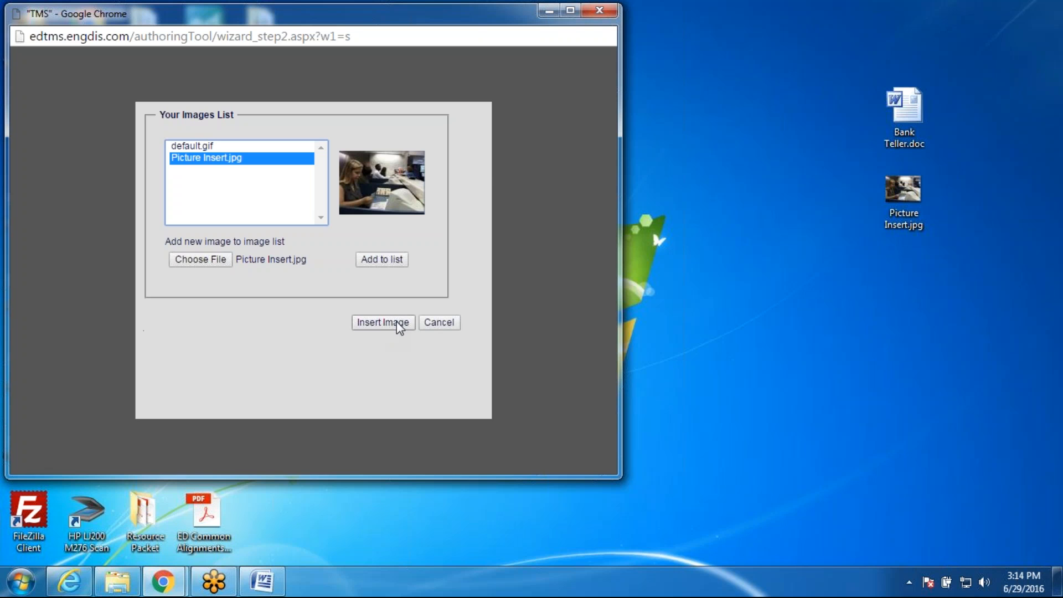
left_click(383, 323)
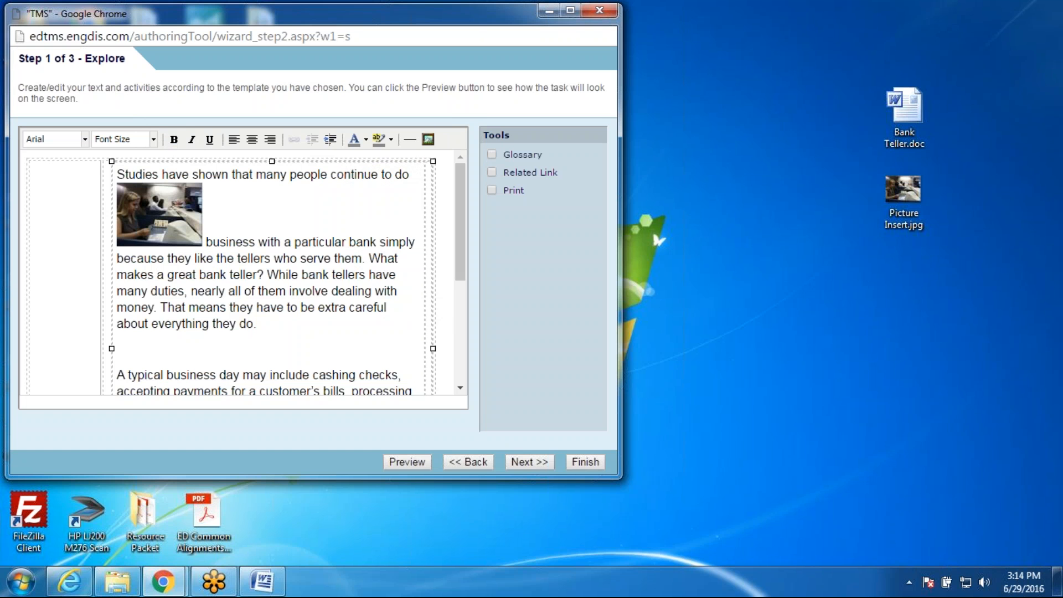
Step: Right-align the bank teller picture beside the first paragraph and preview the Explore page
left_click(159, 215)
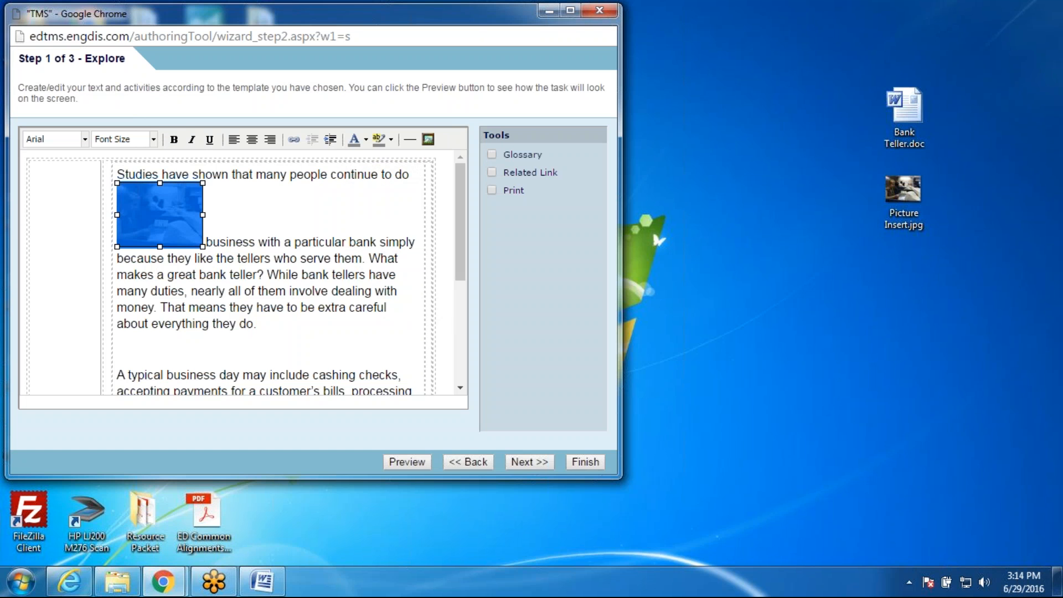
left_click(271, 139)
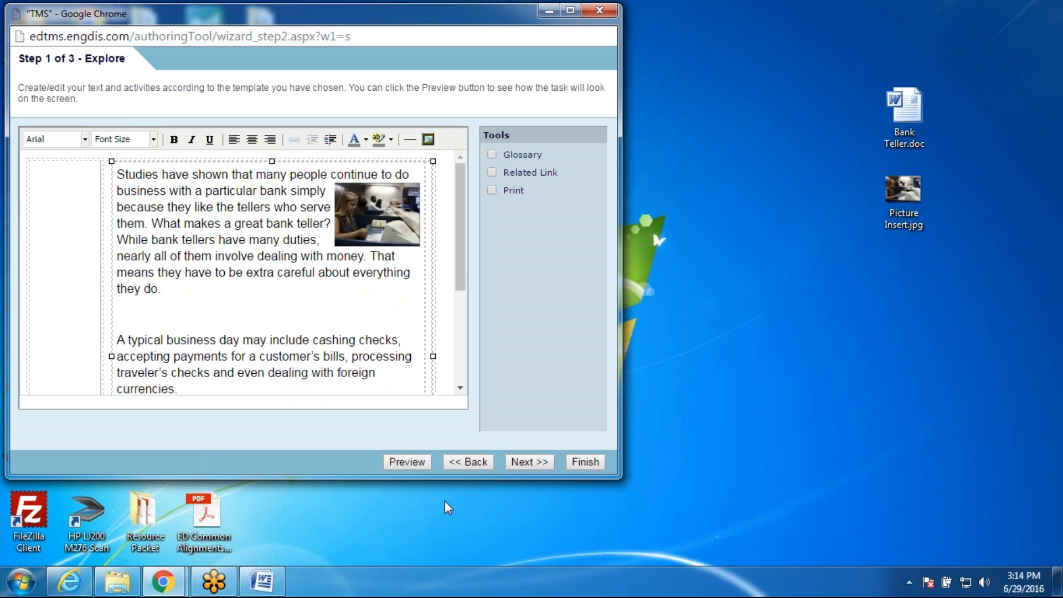
left_click(406, 462)
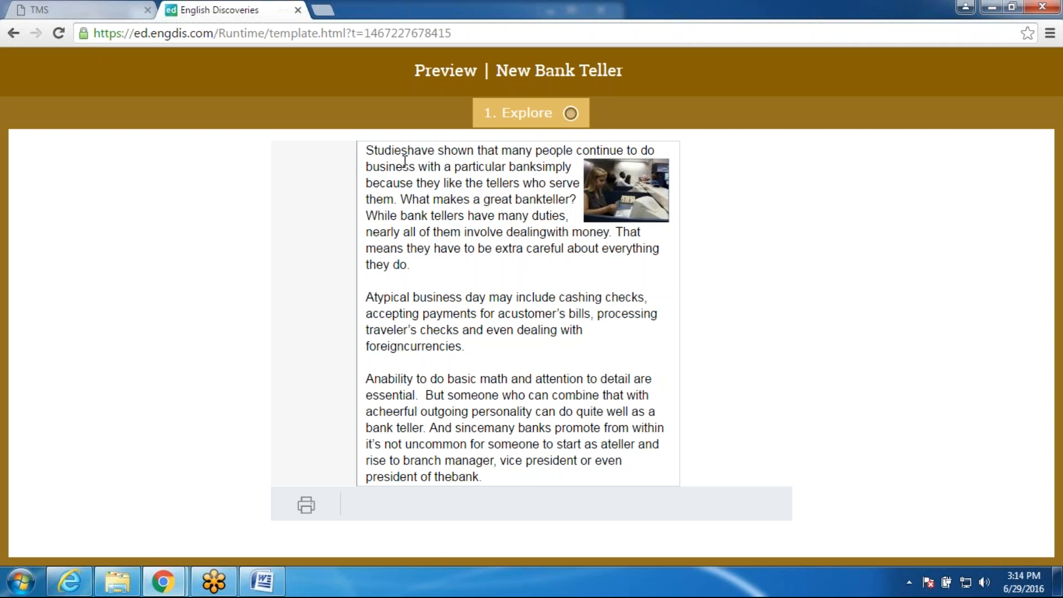
left_click(298, 10)
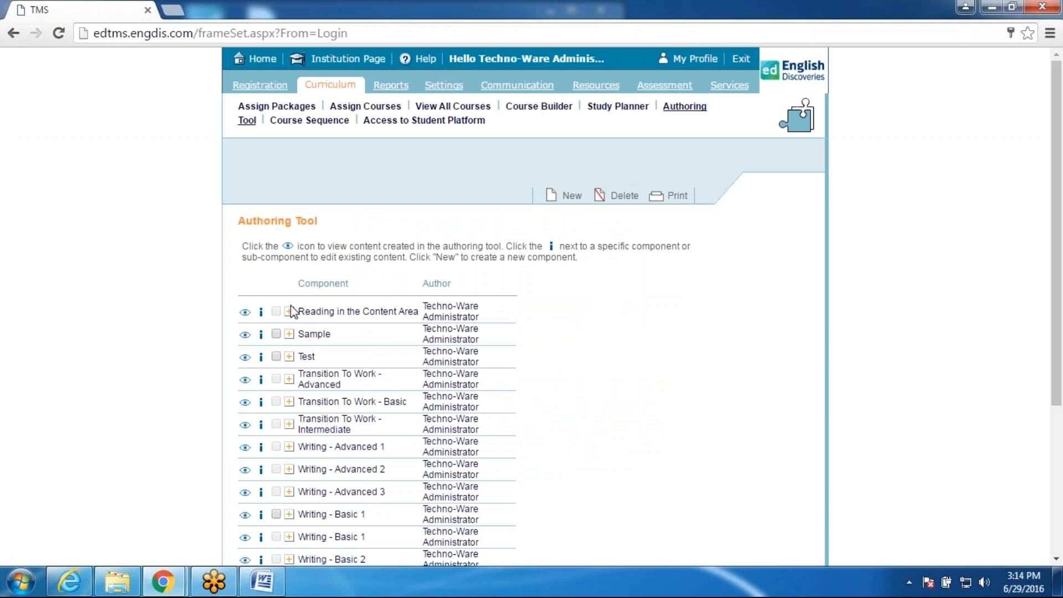
Step: Return to the lesson editor and preview the Explore page again
mouse_move(162, 581)
left_click(240, 535)
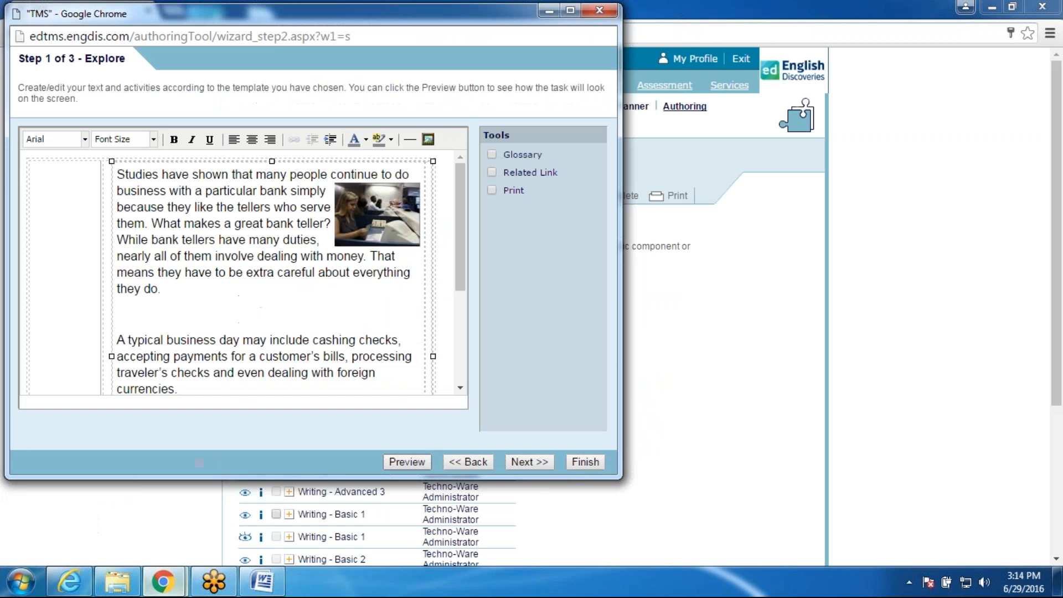
left_click(163, 174)
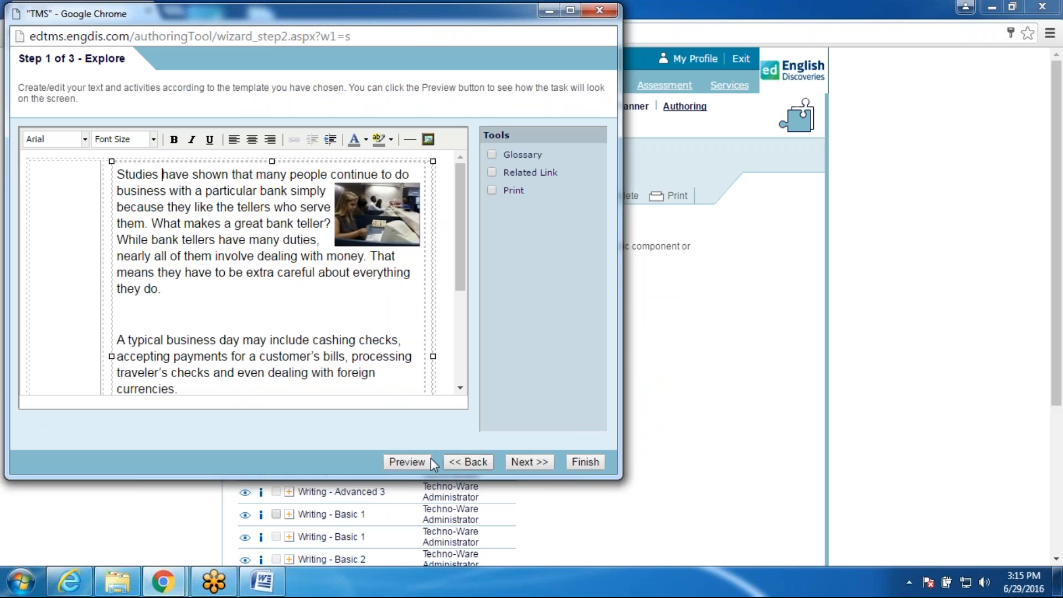
left_click(407, 462)
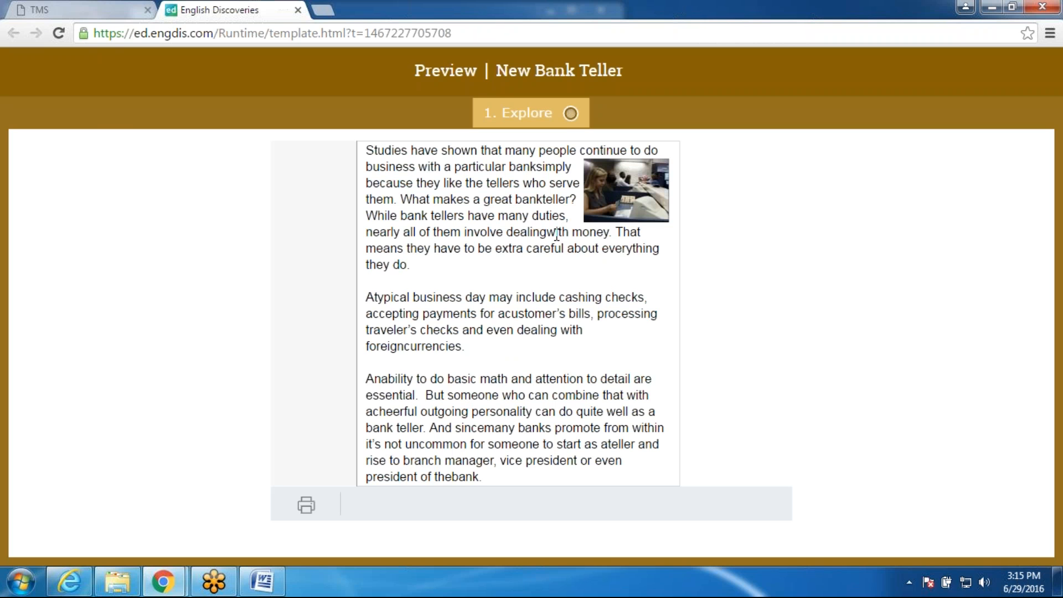
left_click(298, 10)
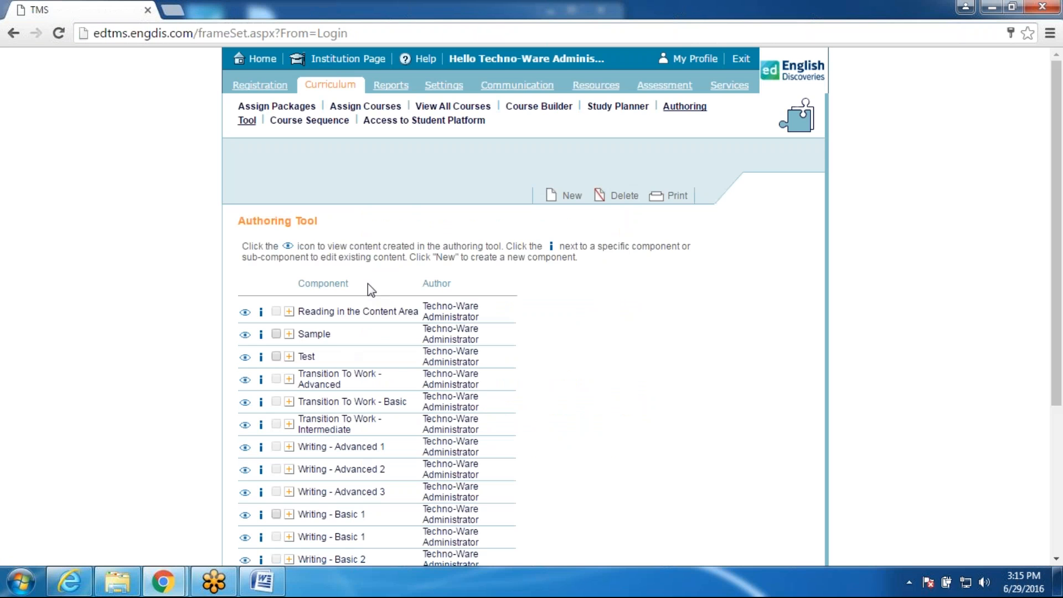
Step: Restore the missing space in "A typical" in the second paragraph and preview the fix
mouse_move(163, 581)
left_click(224, 536)
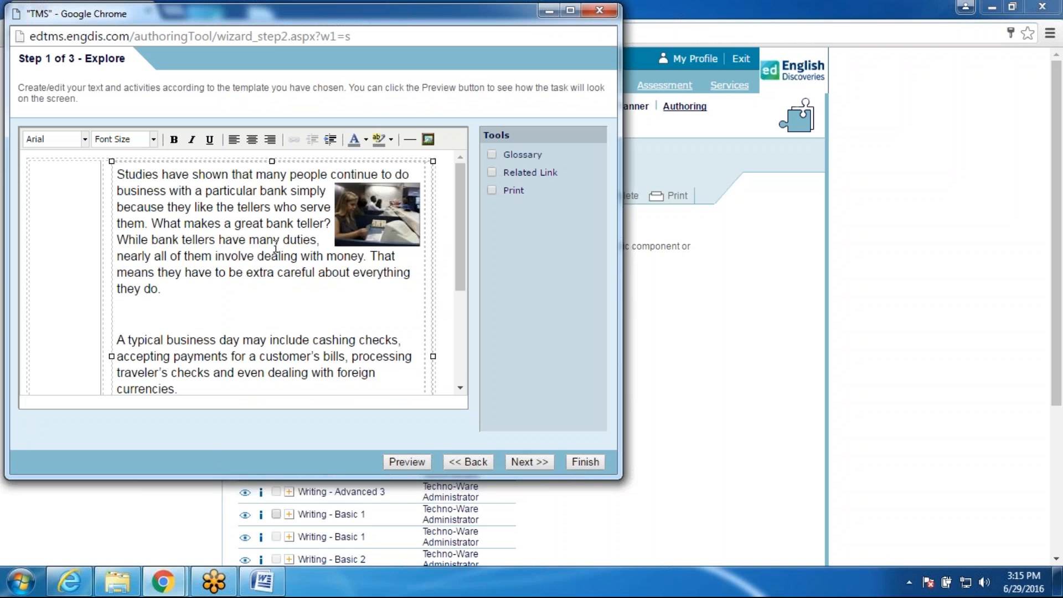
left_click(303, 255)
left_click(128, 340)
key("BackSpace")
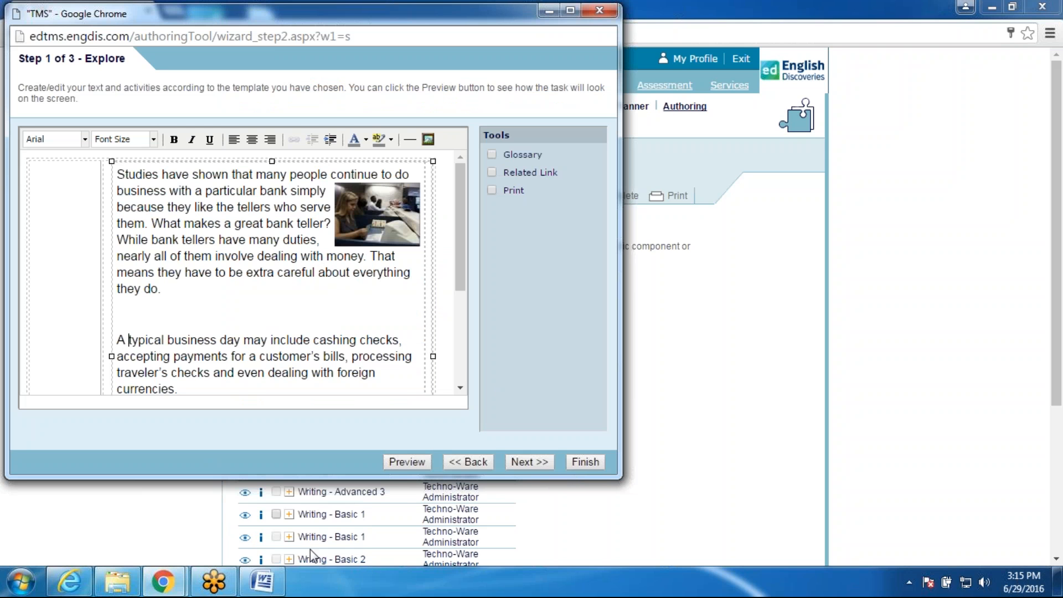
left_click(406, 464)
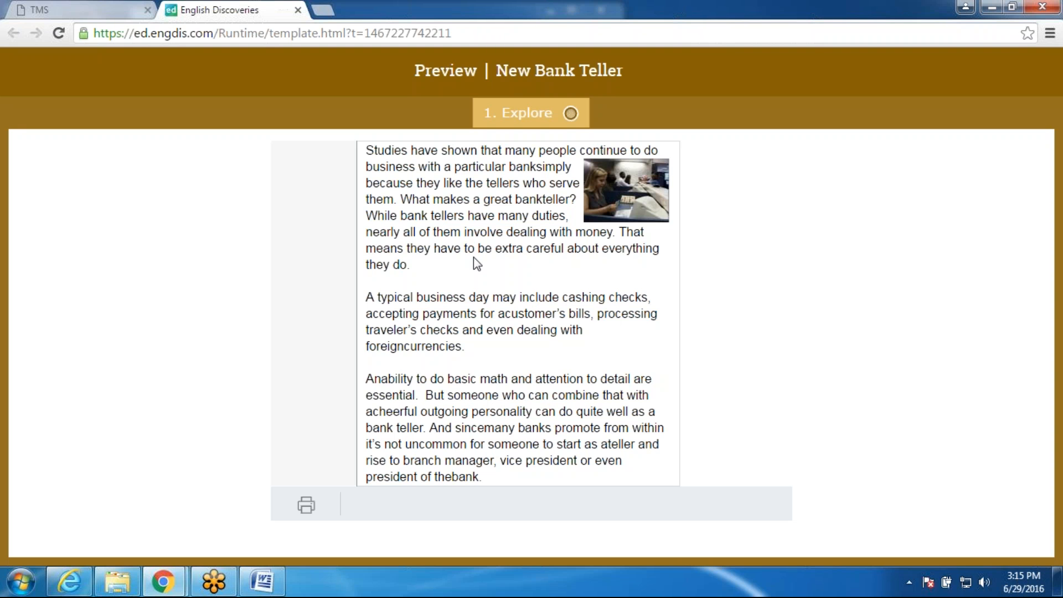
left_click(298, 10)
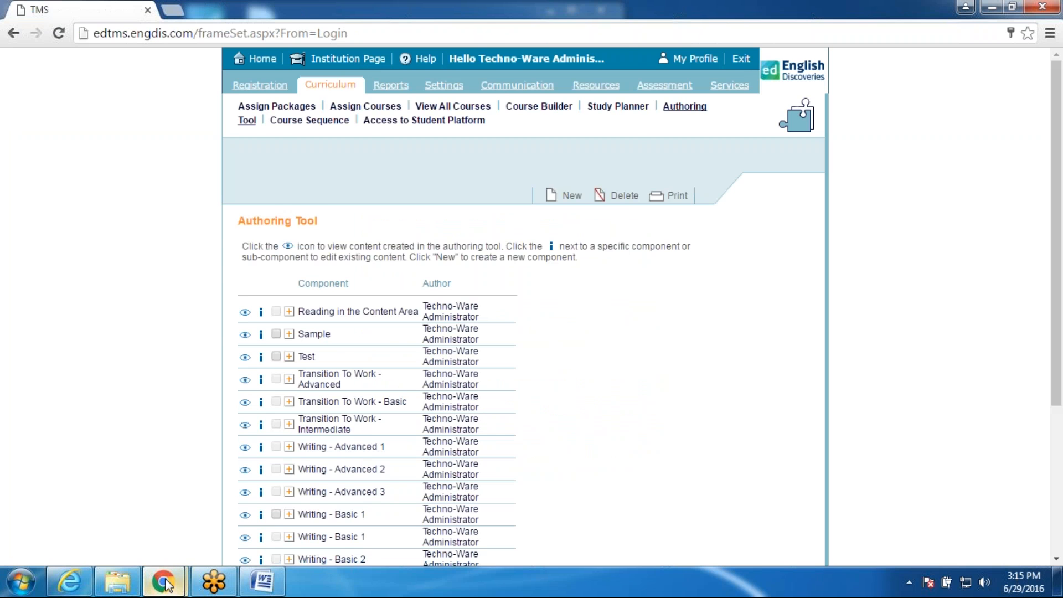
Step: Select all the Explore content, preview it once more, and go back to the editor
mouse_move(165, 584)
left_click(258, 512)
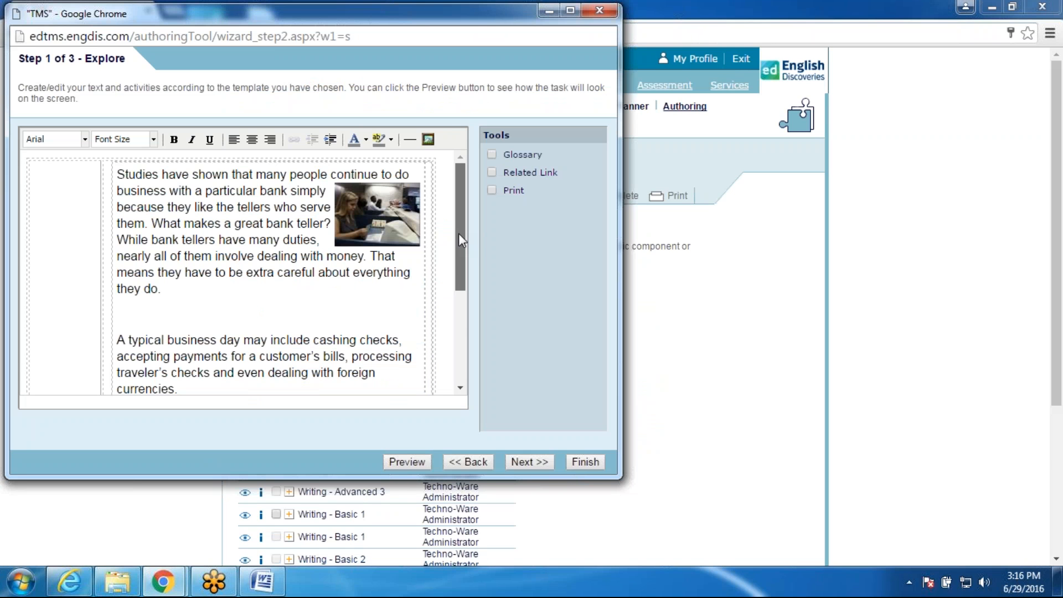
key("ctrl+a")
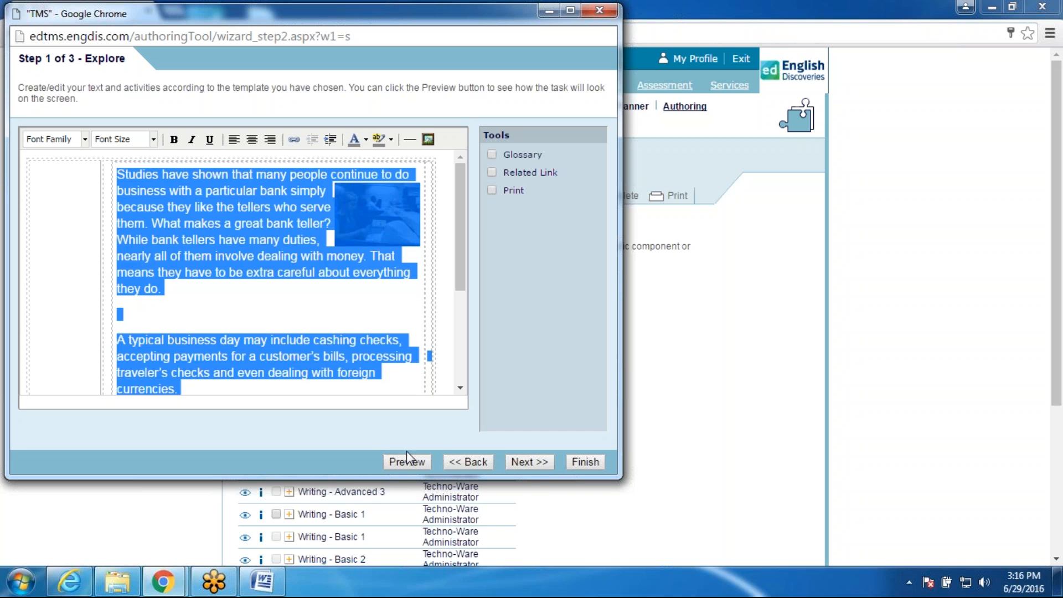
left_click(419, 465)
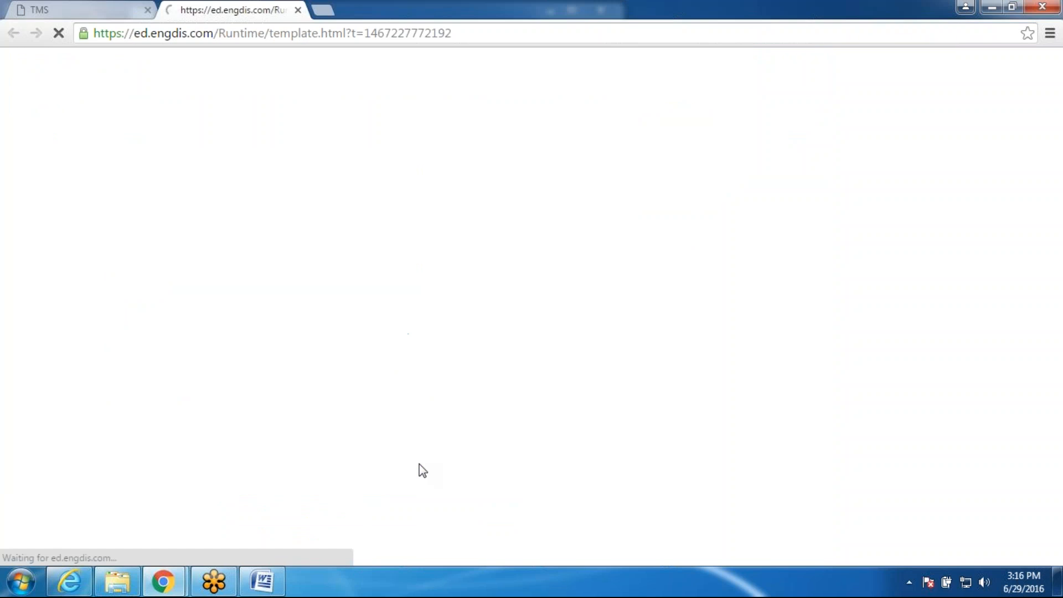
left_click(298, 11)
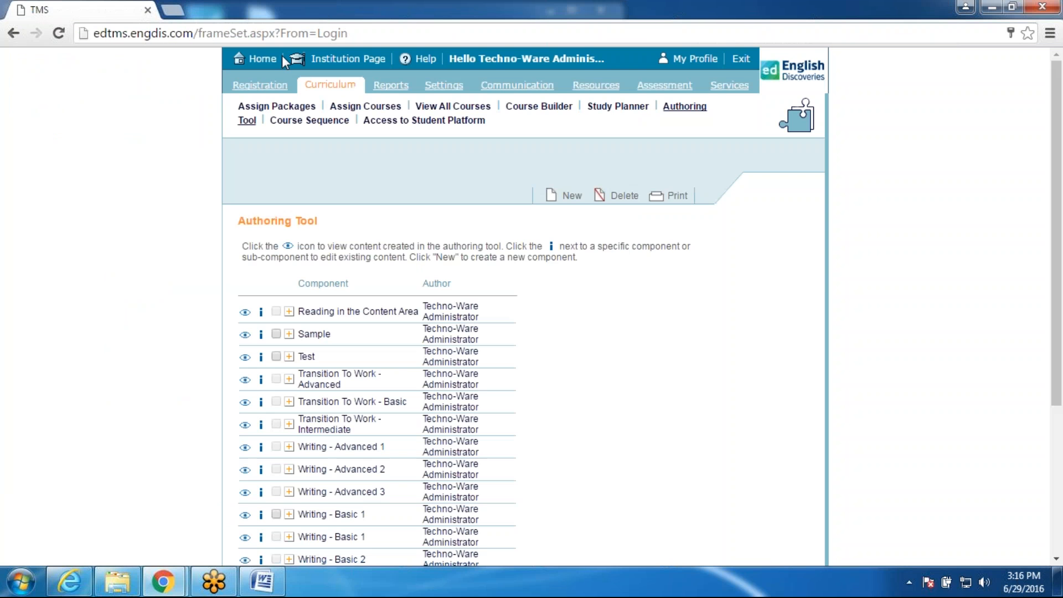
mouse_move(161, 581)
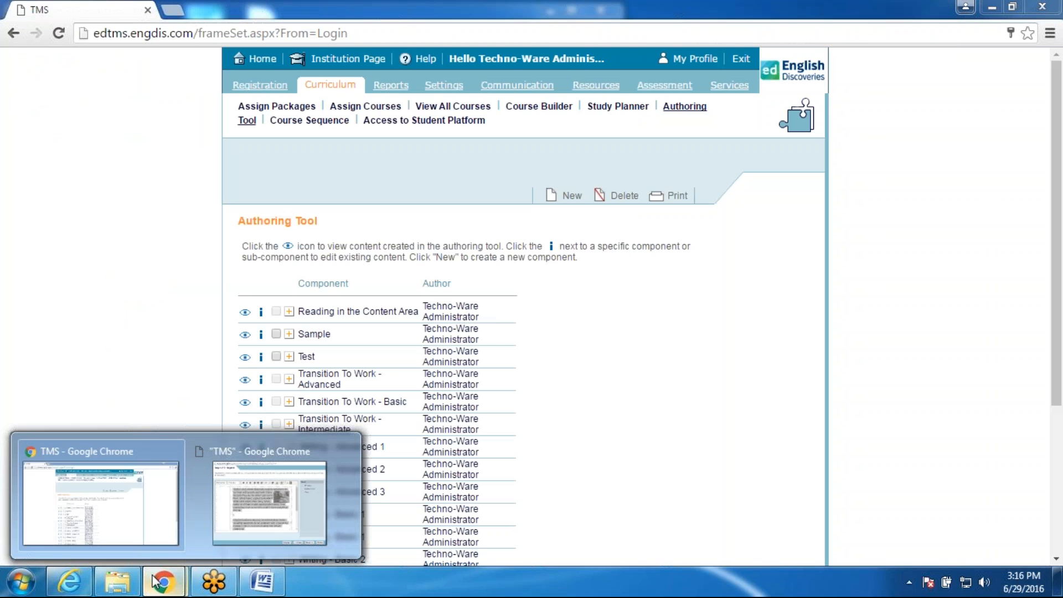
mouse_move(209, 521)
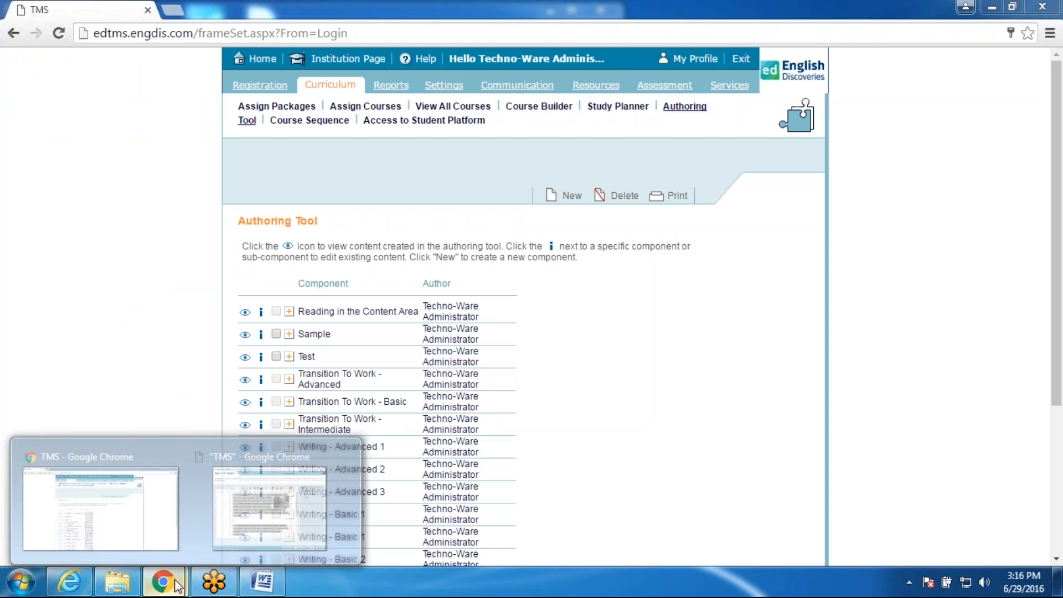
left_click(225, 543)
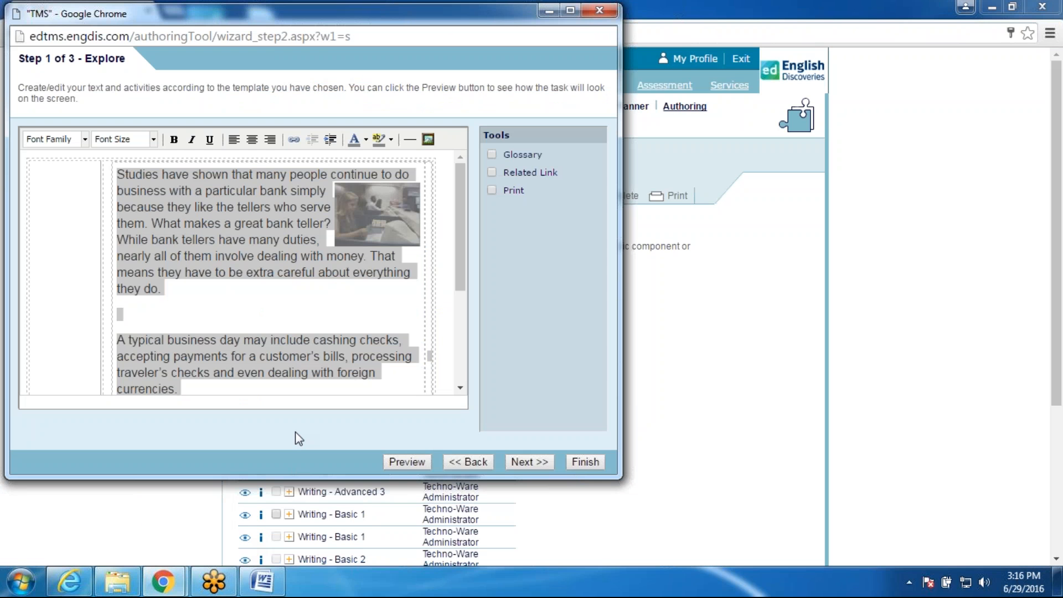
Step: Turn on Related Links for the Explore page and start a new link titled 'View Video'
left_click(45, 183)
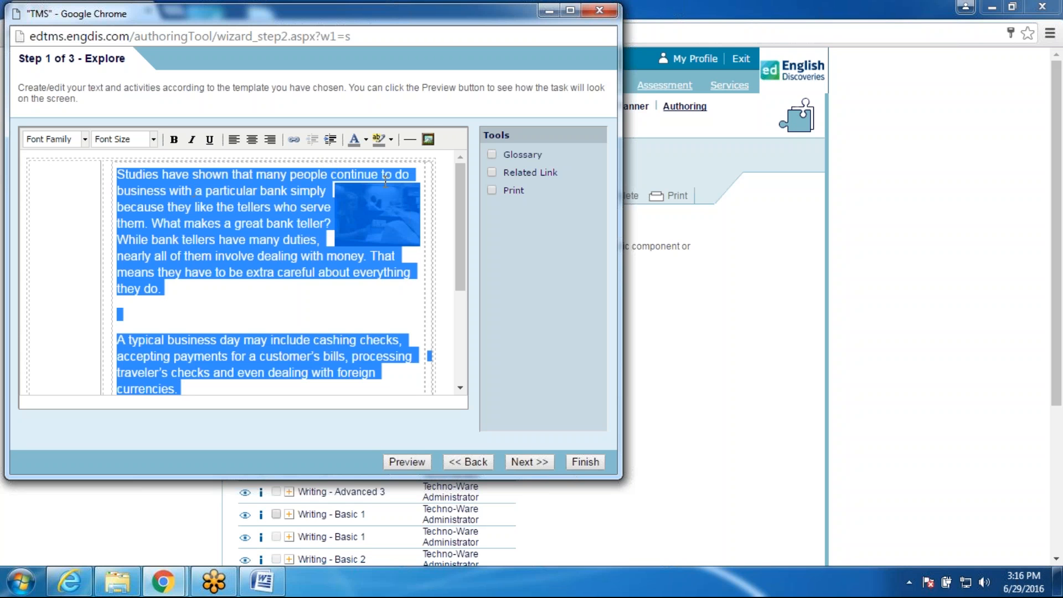
left_click(491, 172)
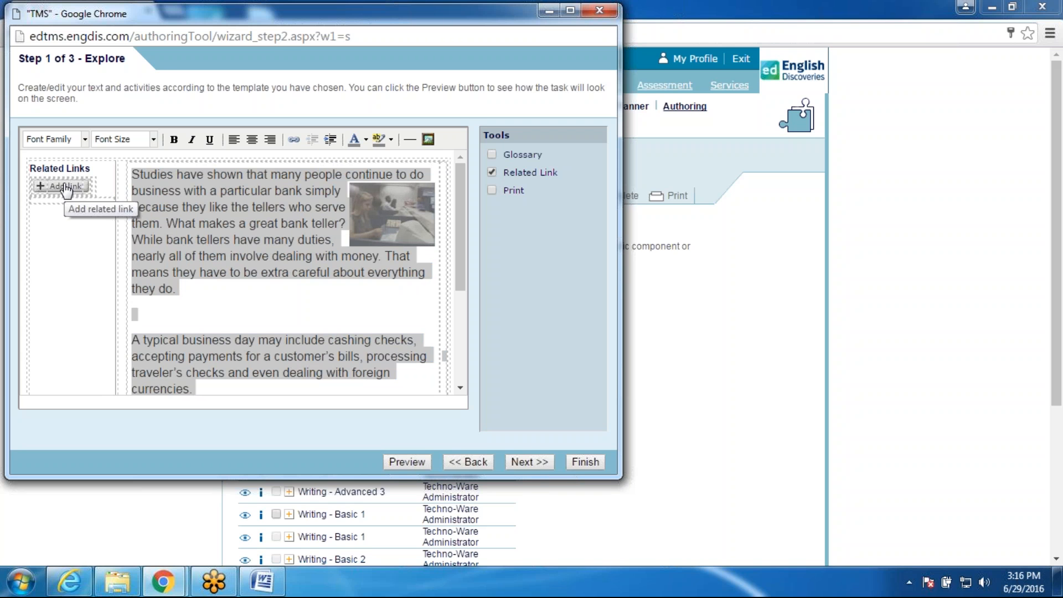
left_click(35, 188)
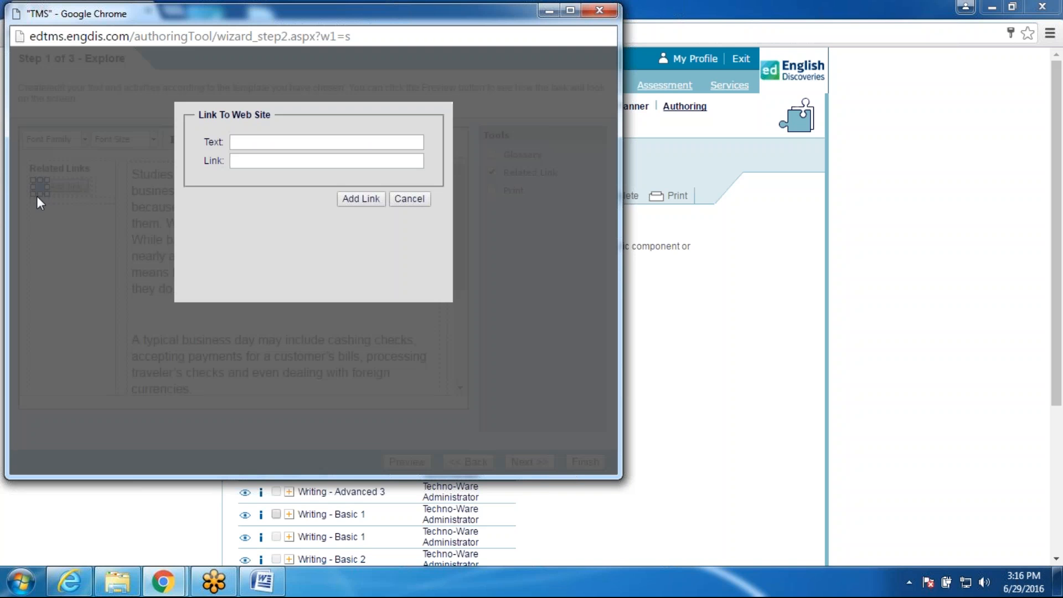
left_click(249, 137)
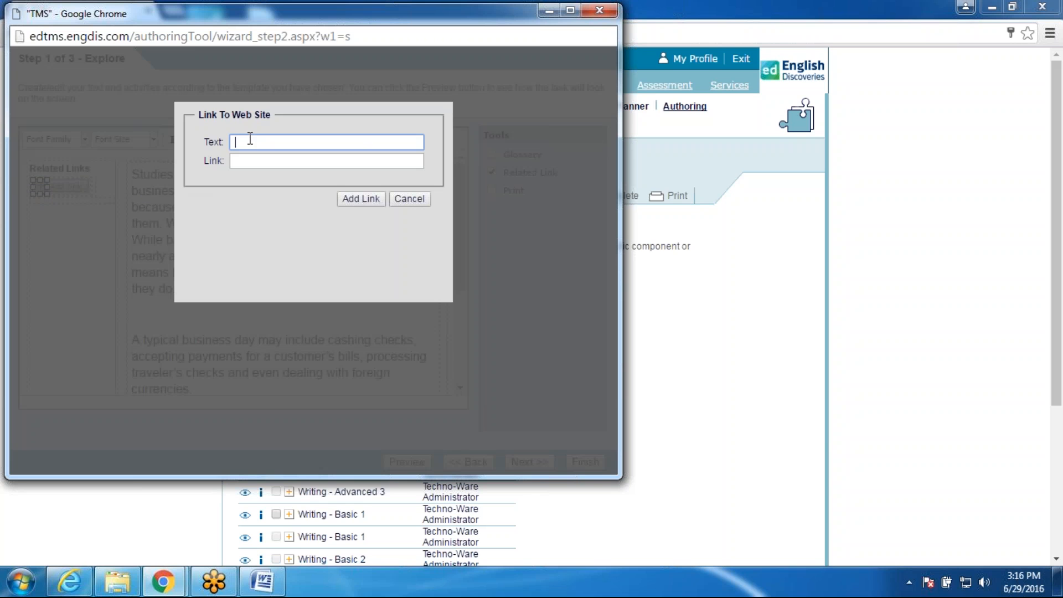
type("View Video")
left_click(270, 161)
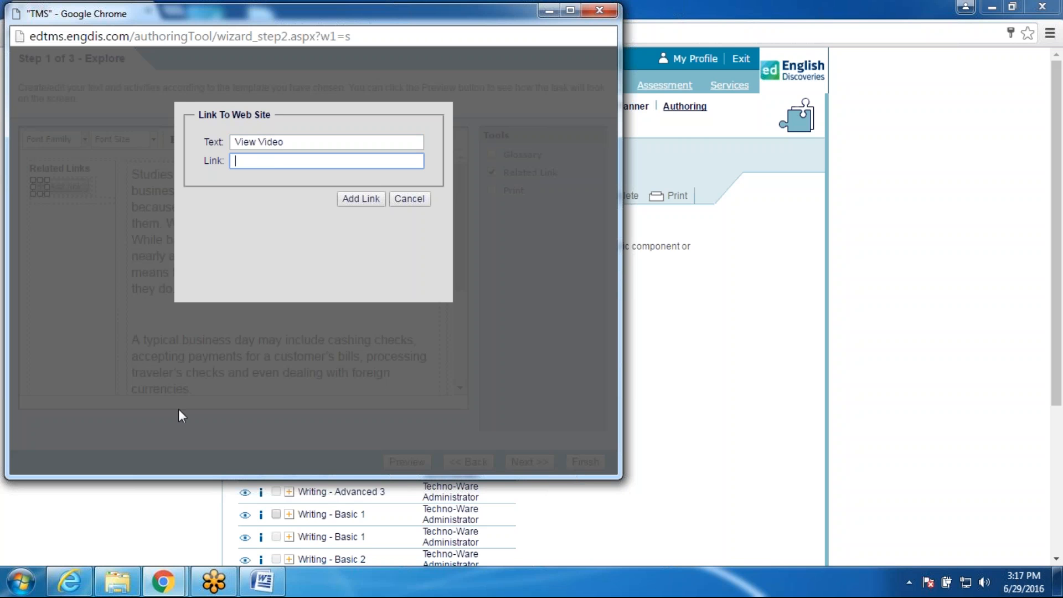
Step: Copy the Teller.mp4 video URL from the Bank Teller document, paste it as the link, and add it
left_click(277, 582)
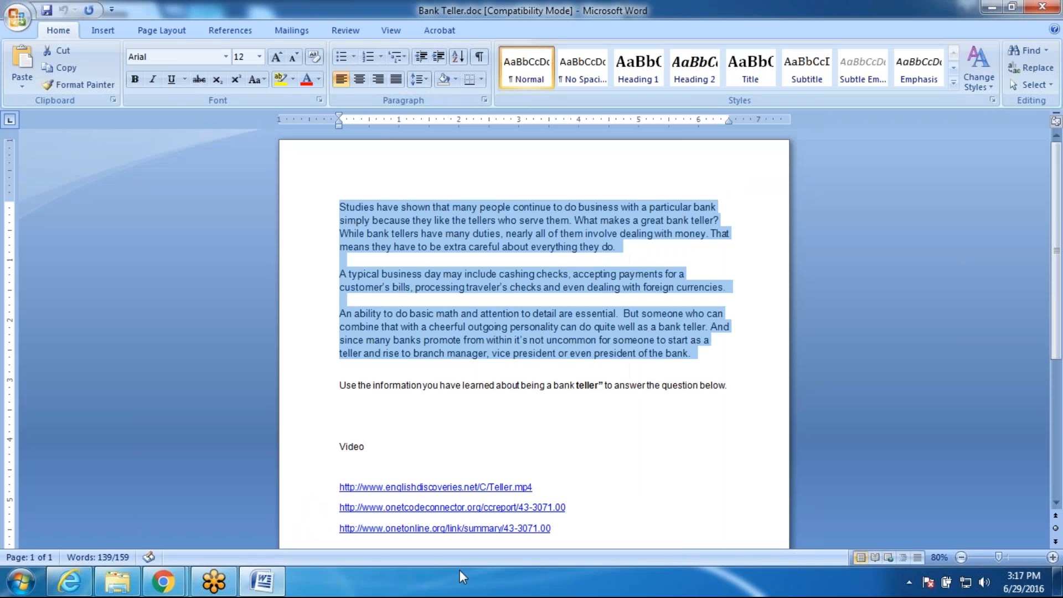
left_click_drag(544, 488, 340, 487)
key("ctrl+c")
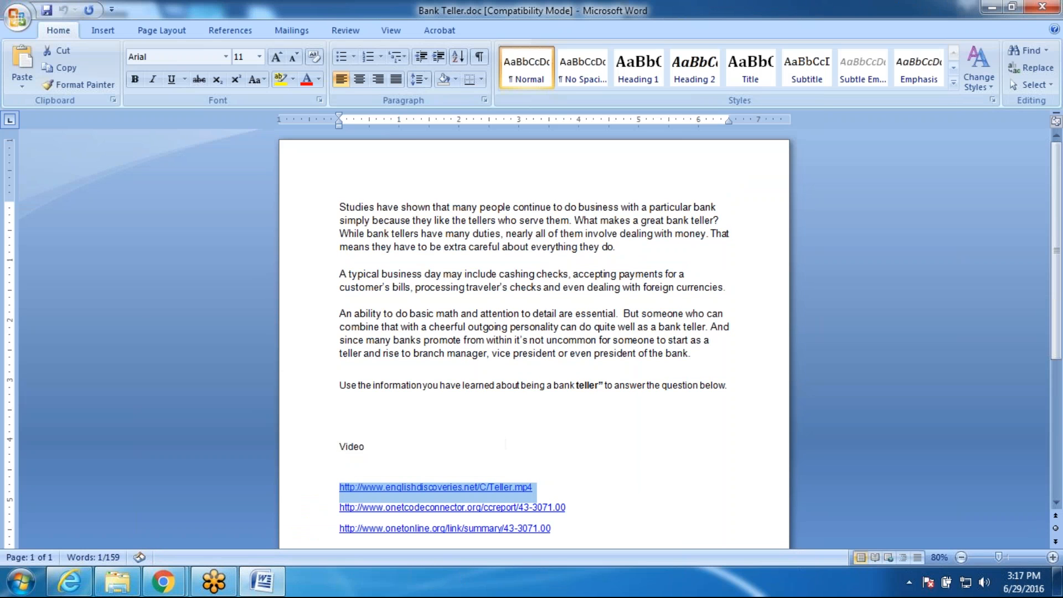
left_click(166, 581)
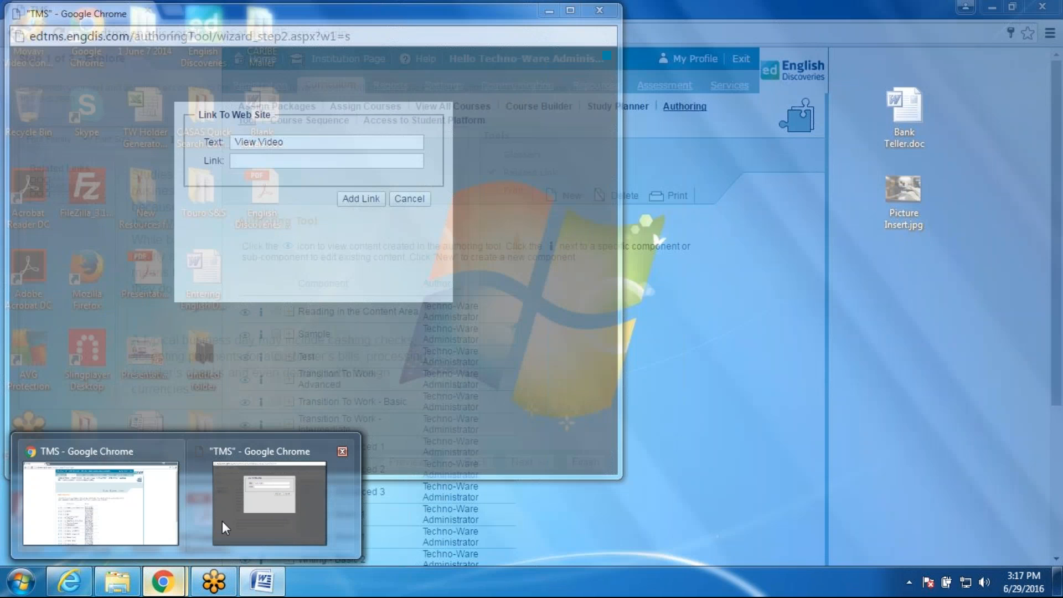
left_click(222, 521)
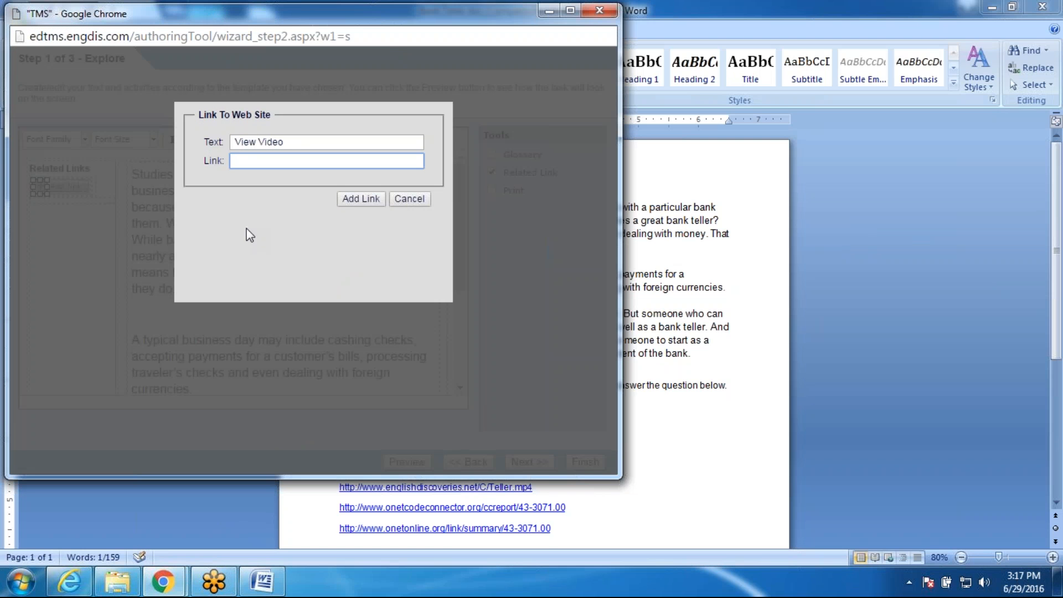
key("ctrl+v")
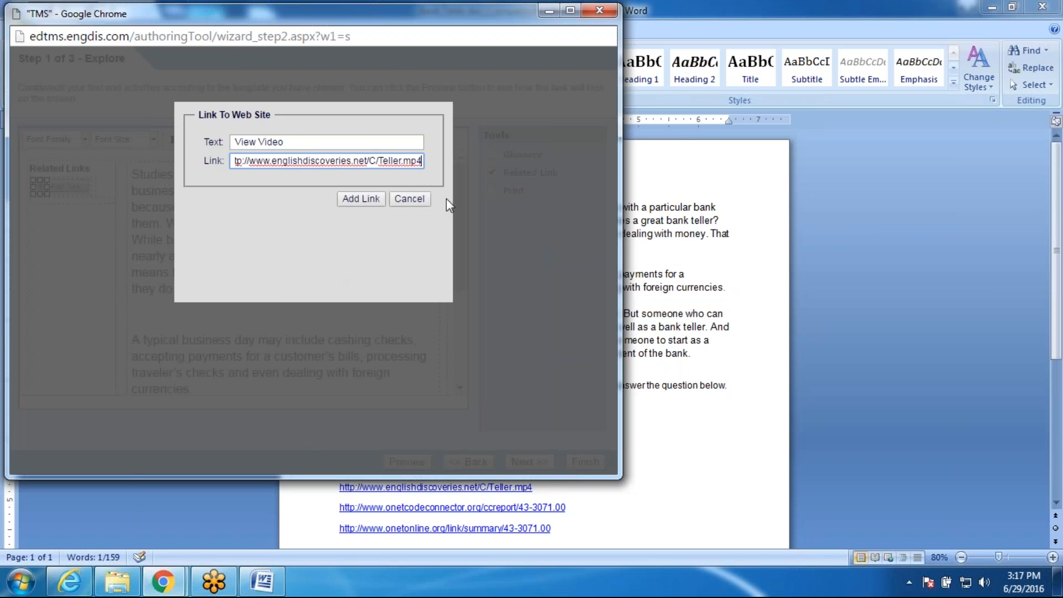
left_click(363, 201)
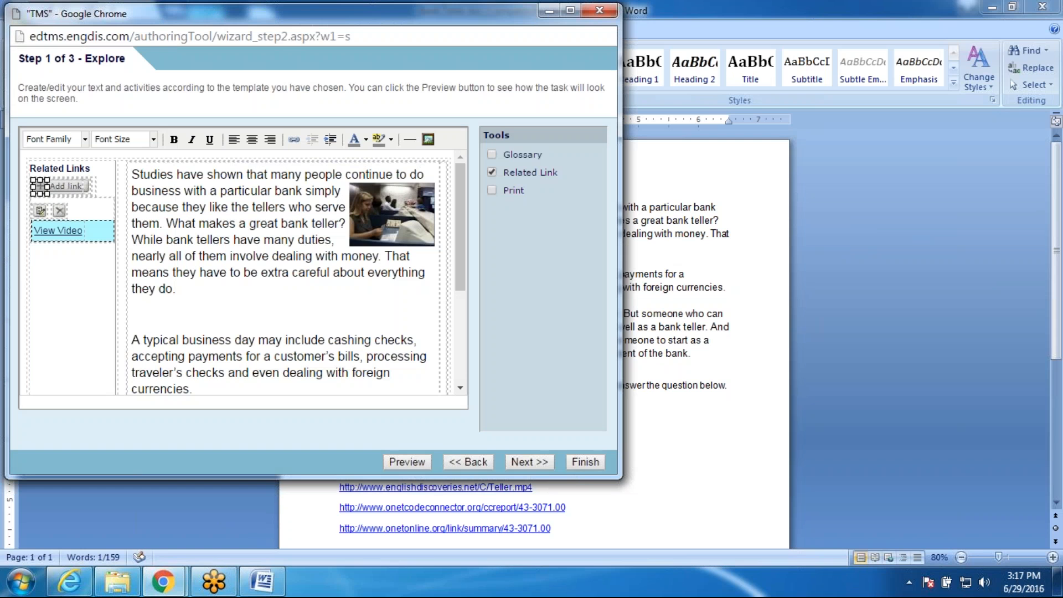
Step: Preview the Explore page and open the View Video link, then resize and pause the teller video
left_click(407, 462)
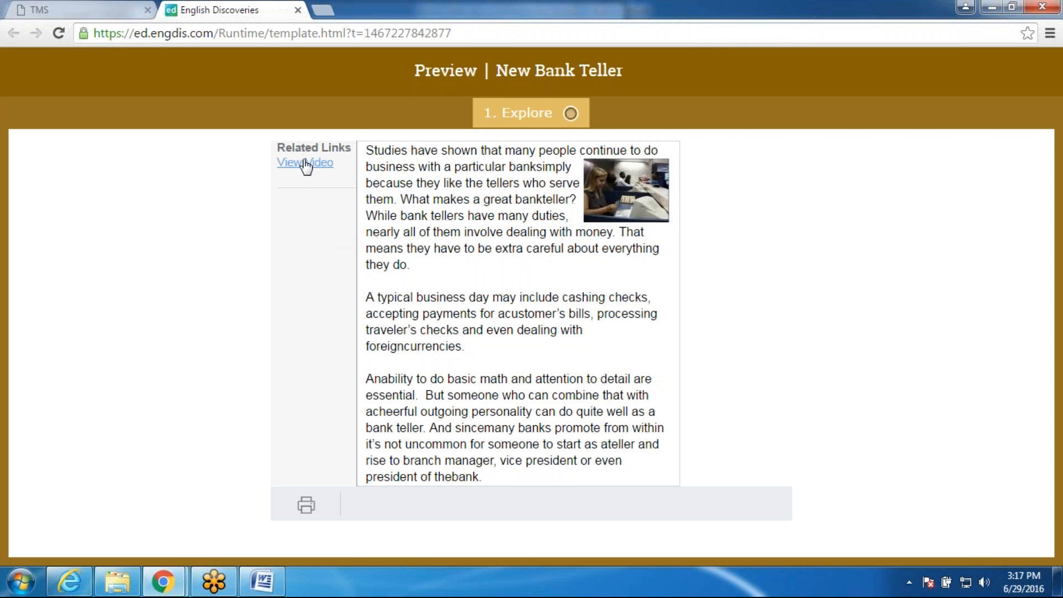
left_click(306, 166)
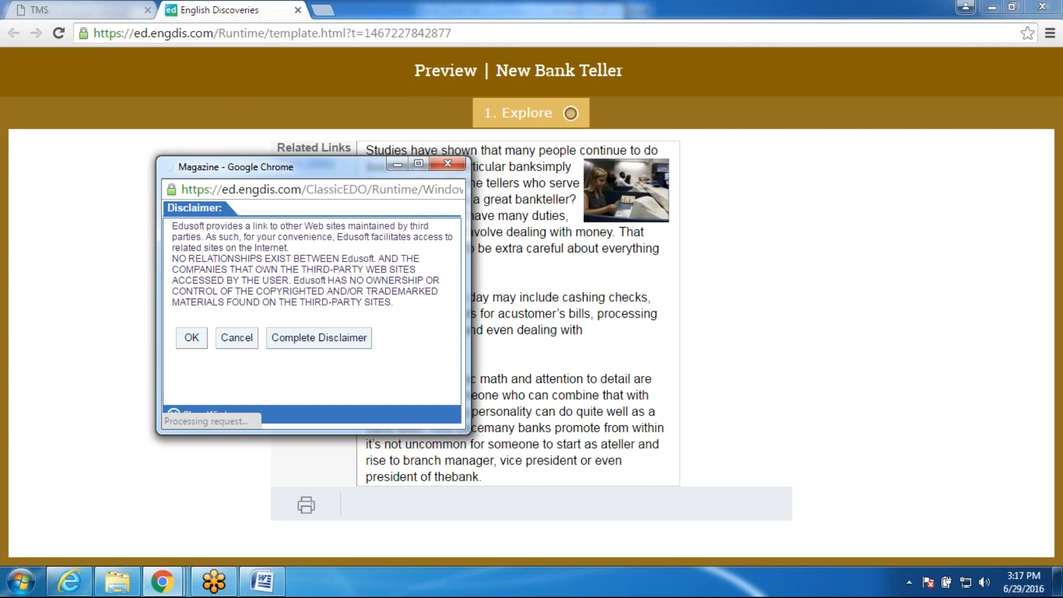
left_click(192, 337)
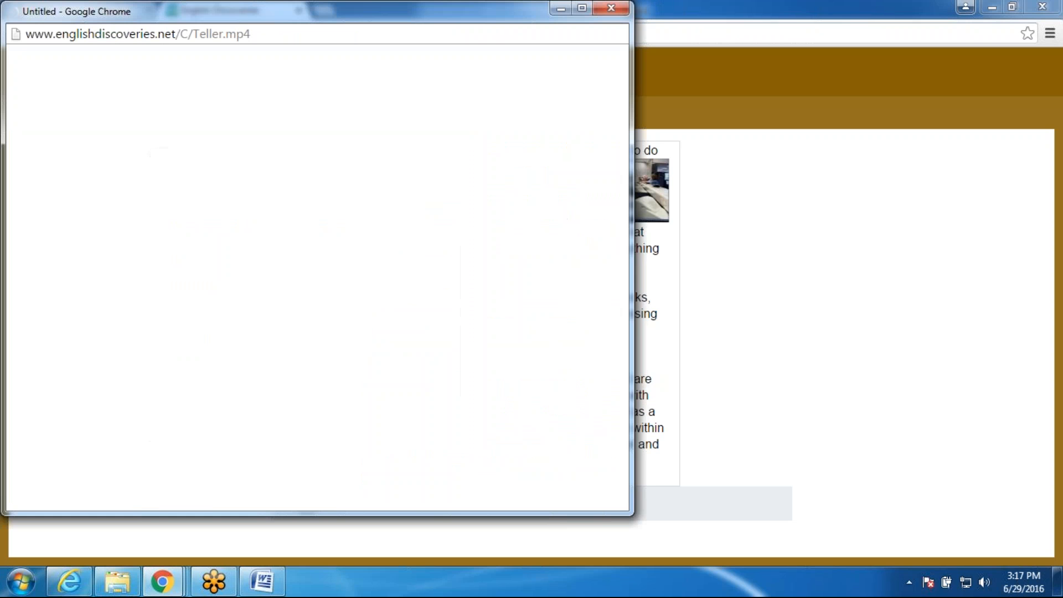
left_click_drag(632, 330, 253, 346)
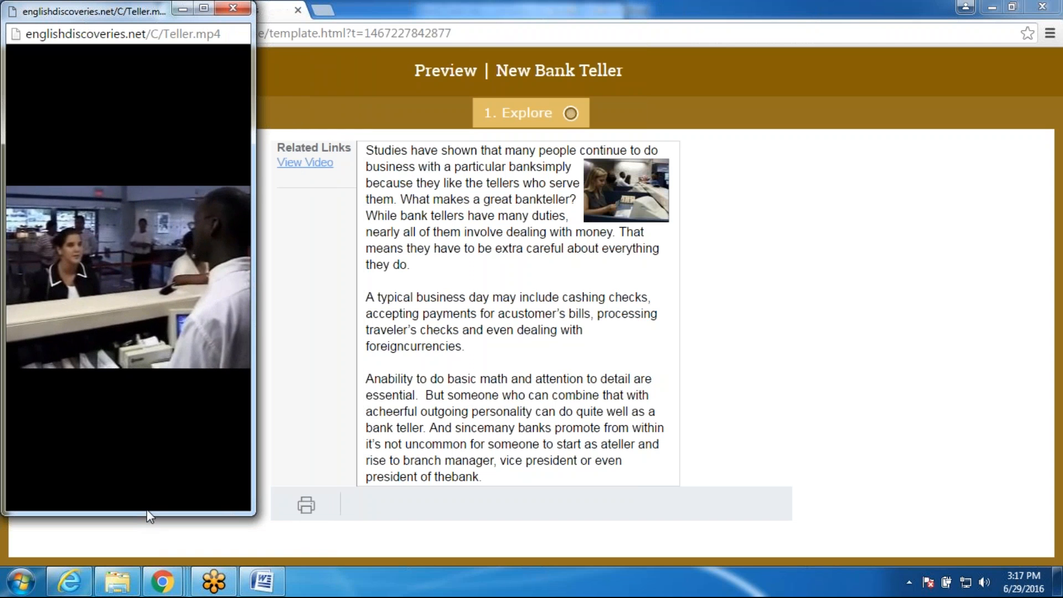
left_click_drag(139, 504, 137, 337)
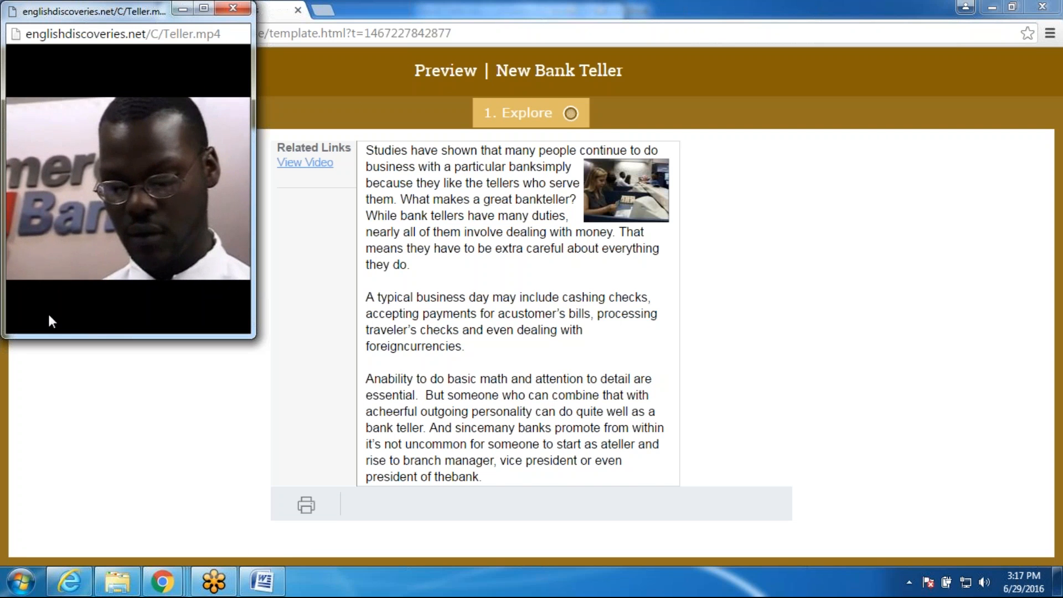
mouse_move(65, 264)
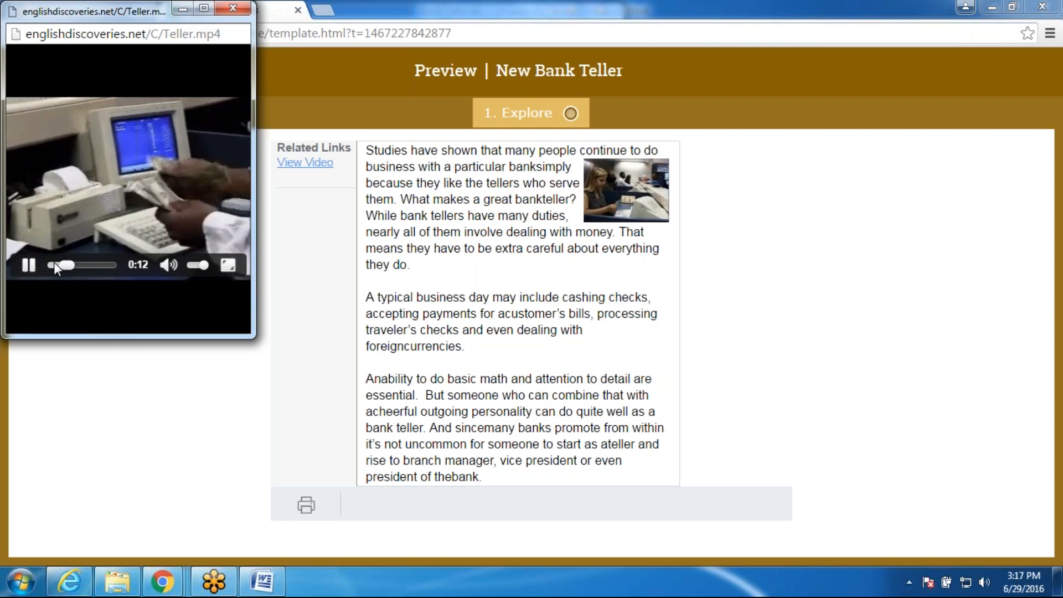
left_click(28, 266)
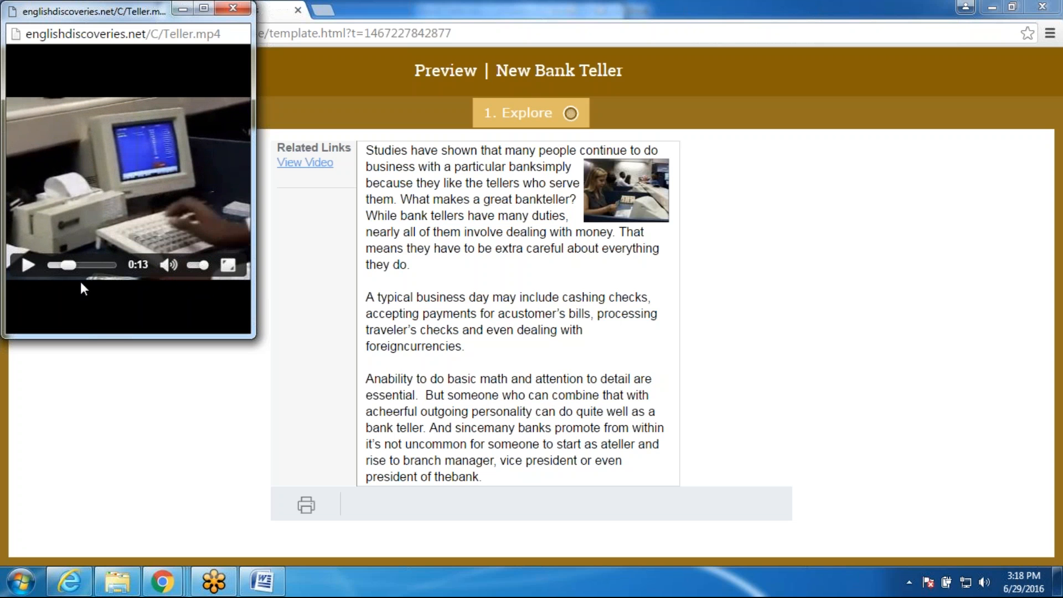
Step: Look up 'people' in the English/Spanish dictionary, then close the dictionary and the preview
double_click(556, 150)
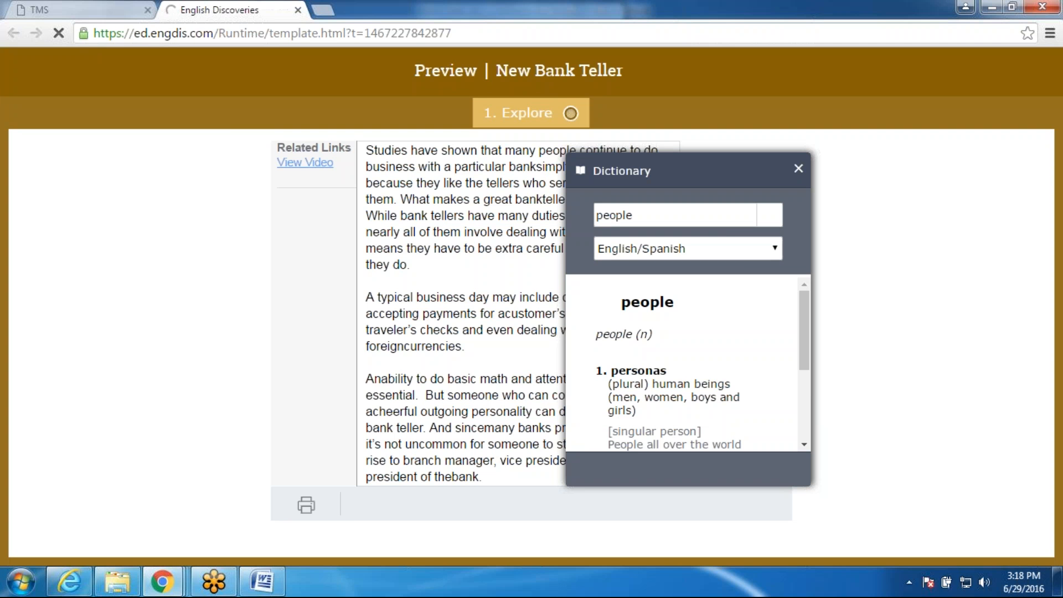
left_click(764, 250)
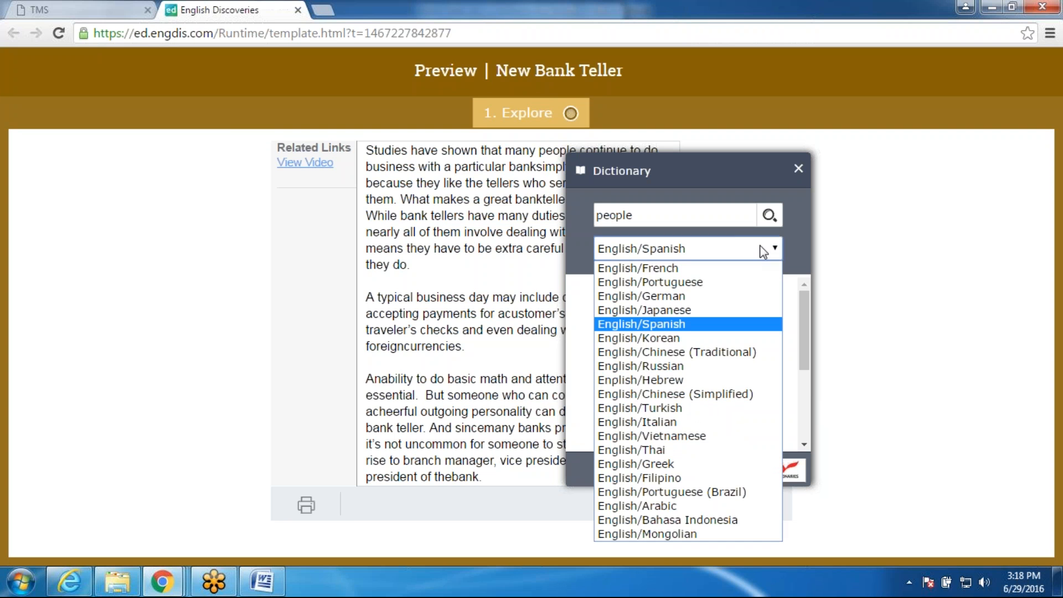
left_click(698, 324)
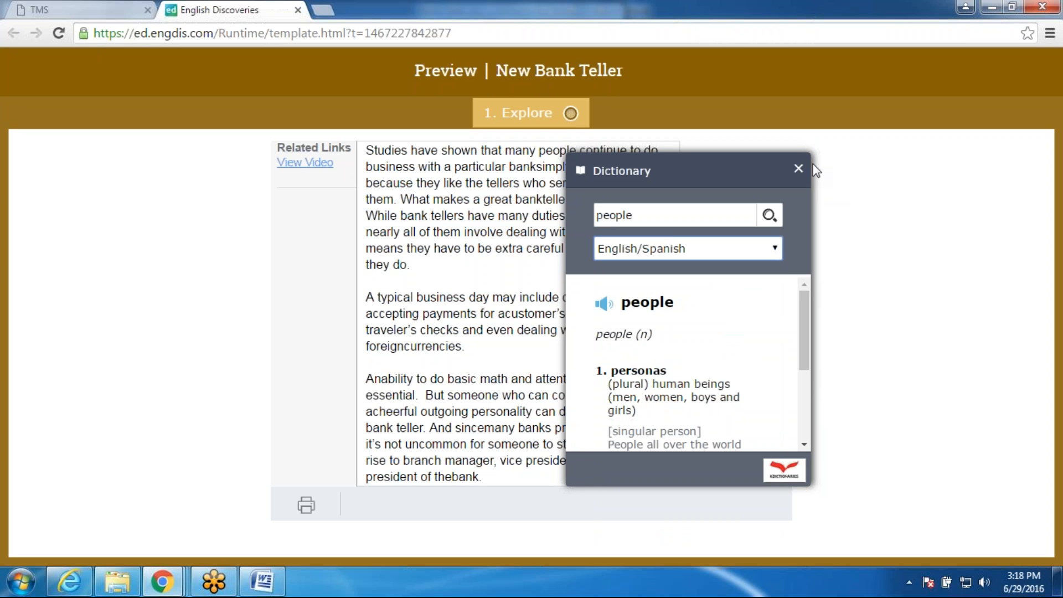
left_click(799, 168)
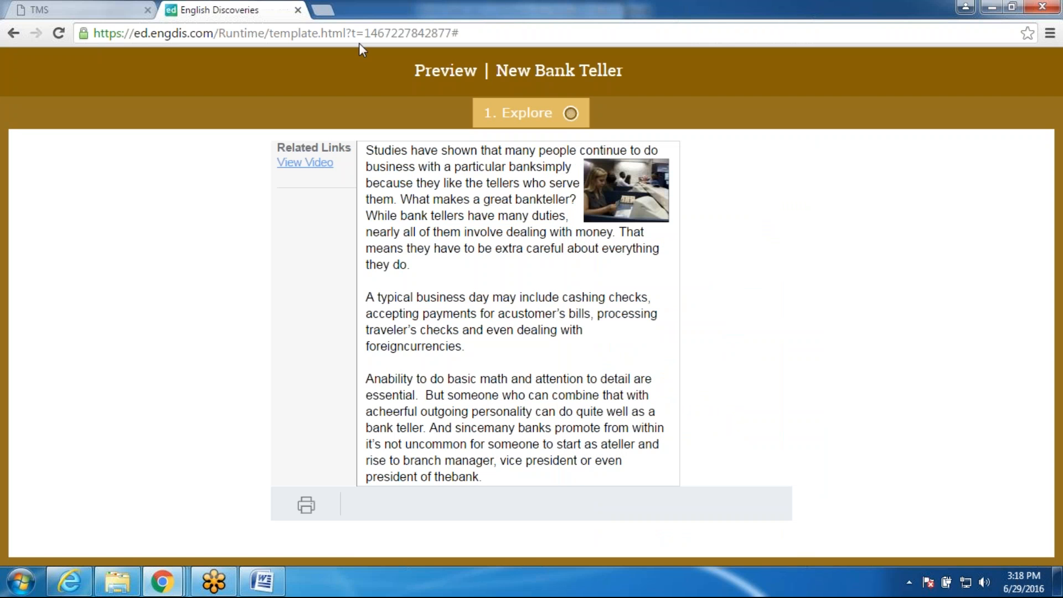
left_click(298, 10)
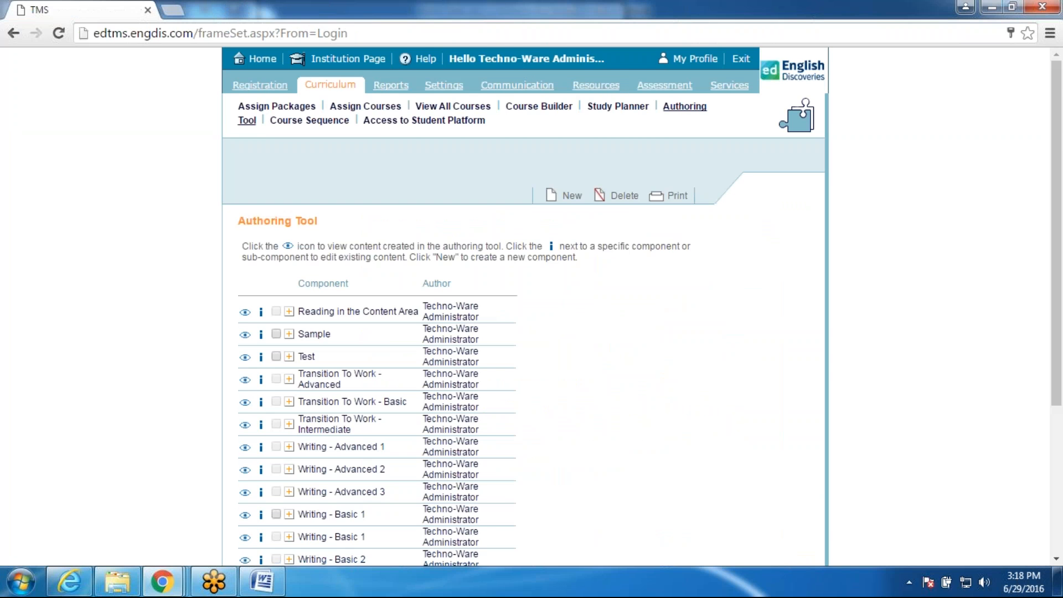
Step: Copy the onetcodeconnector report URL from Bank Teller.doc and go back to the Explore editor
left_click(992, 8)
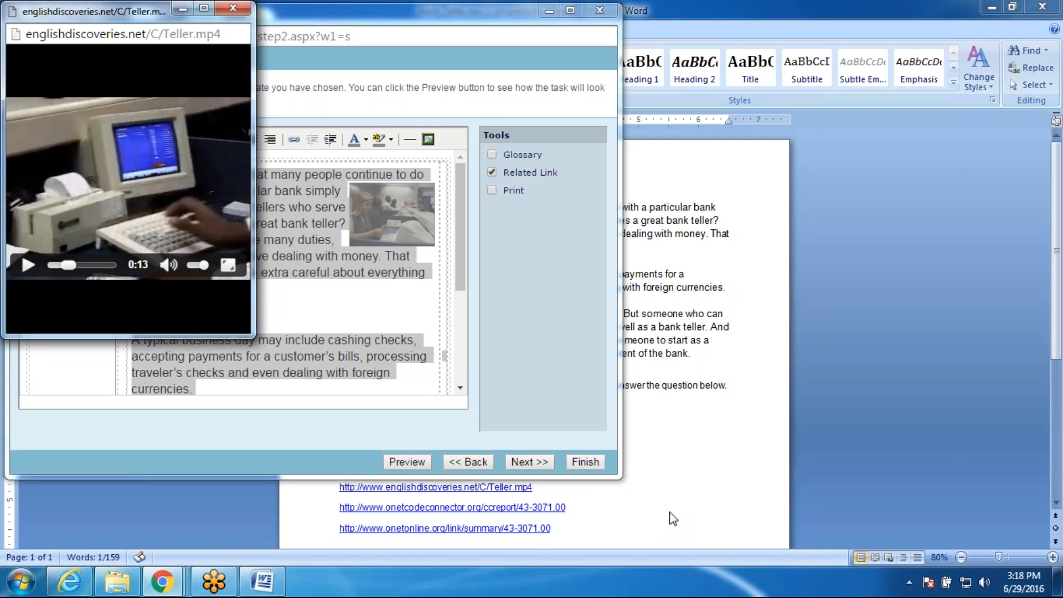
left_click(729, 439)
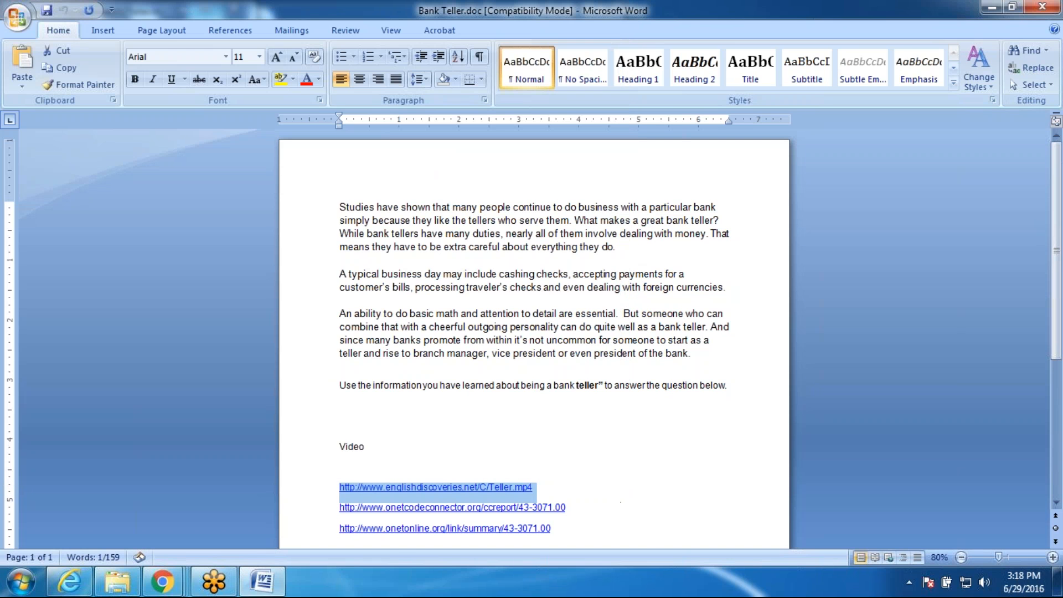
left_click_drag(574, 507, 333, 503)
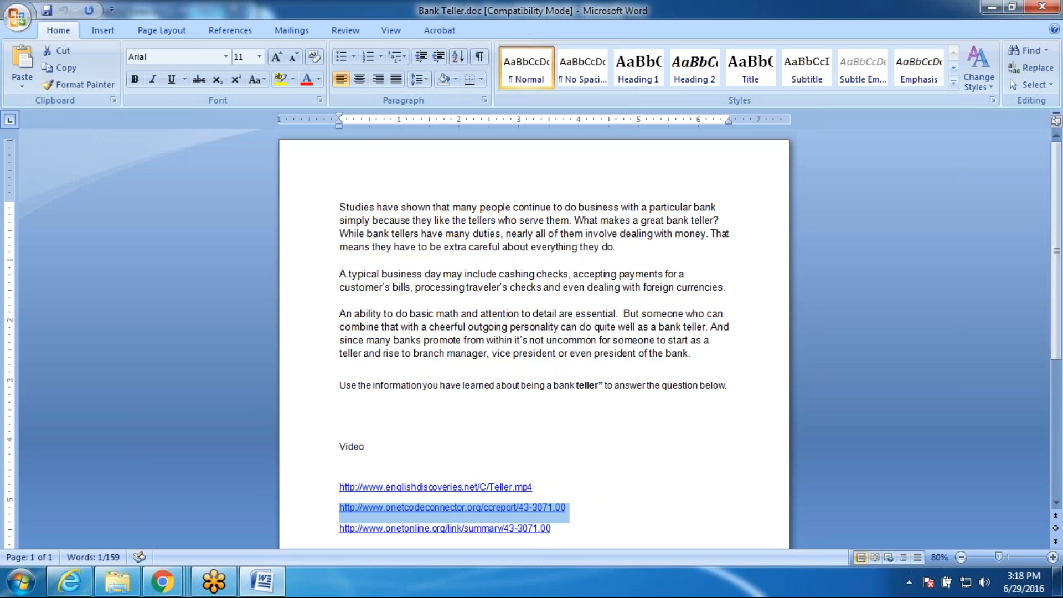
left_click(164, 583)
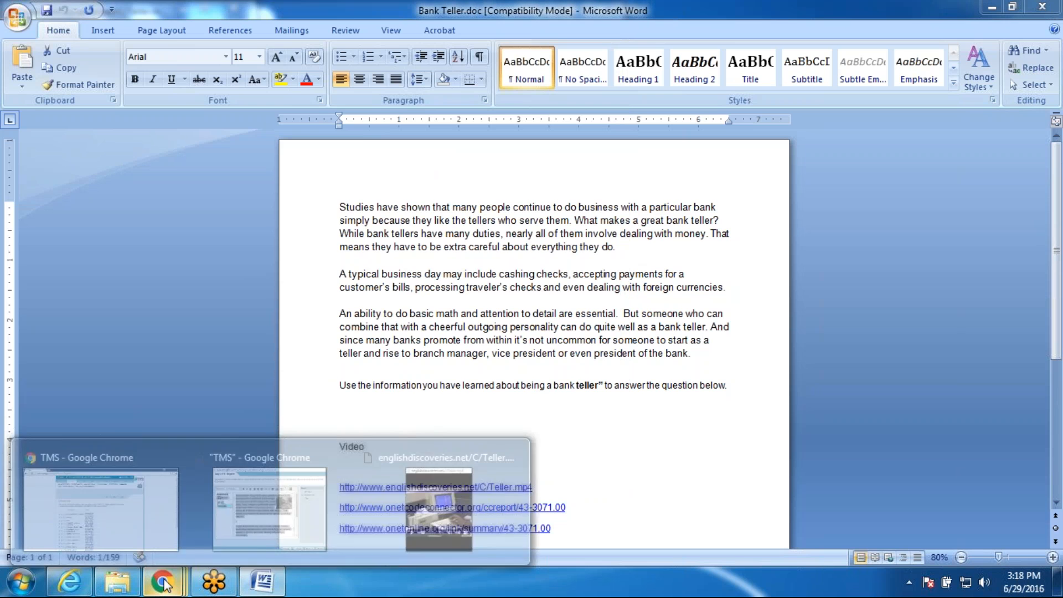
left_click(313, 535)
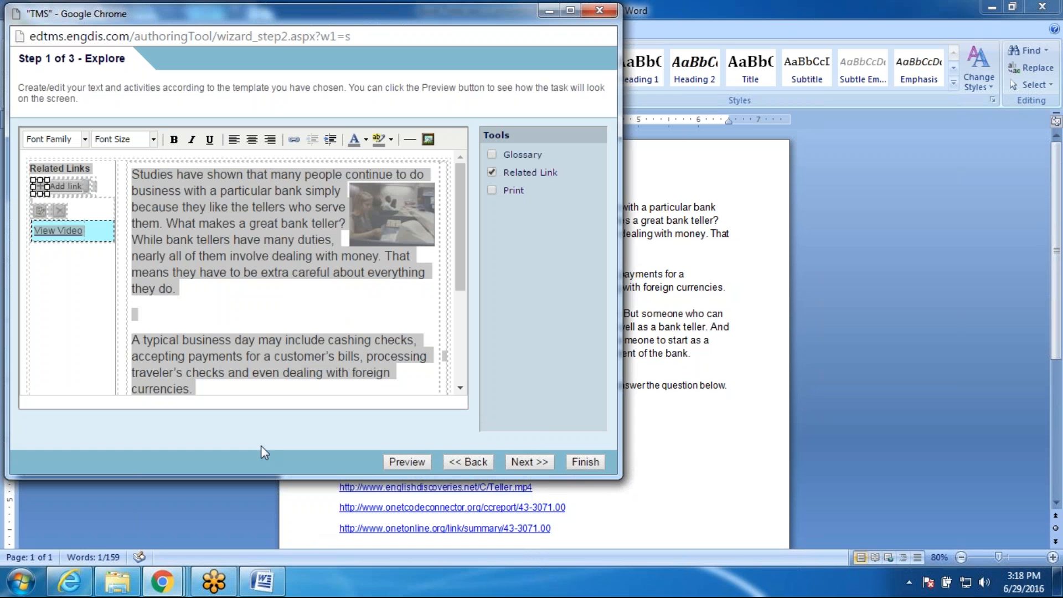
key("ctrl+a")
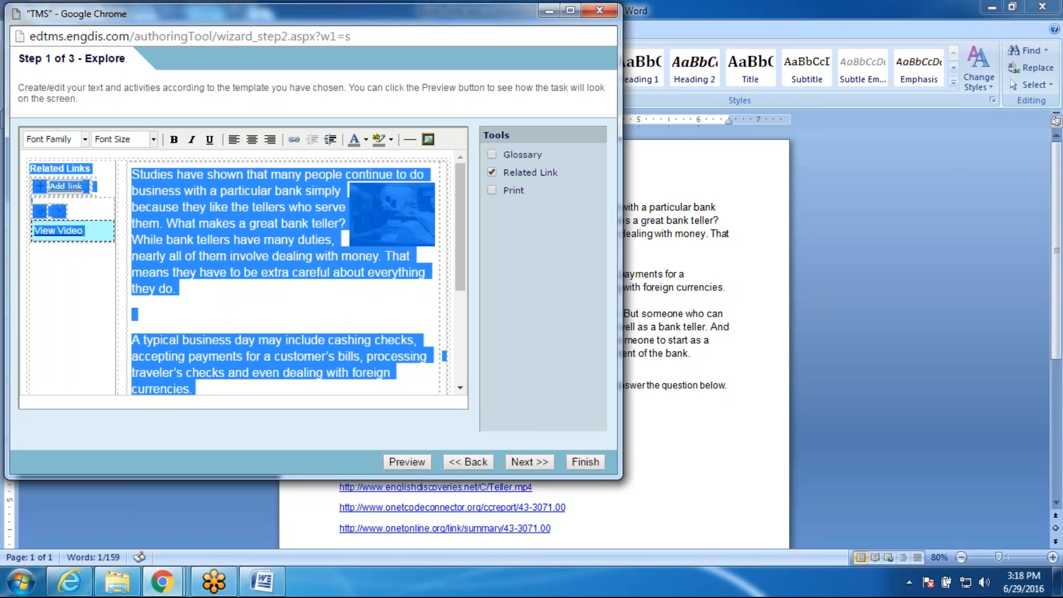
Step: Add a 'General Information' related link using the pasted onetcodeconnector report URL
left_click(40, 186)
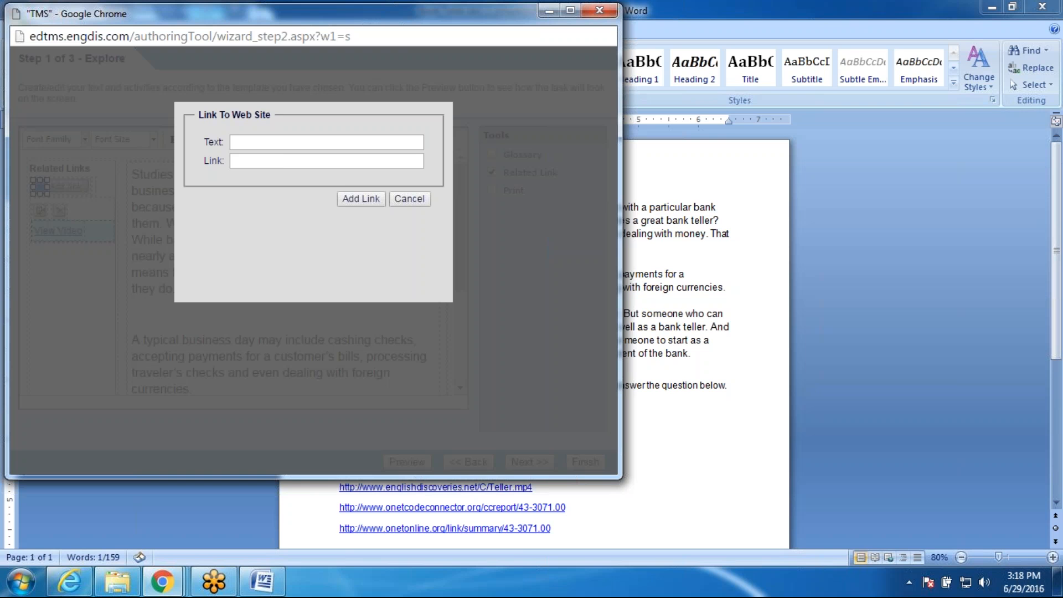
type("Ge")
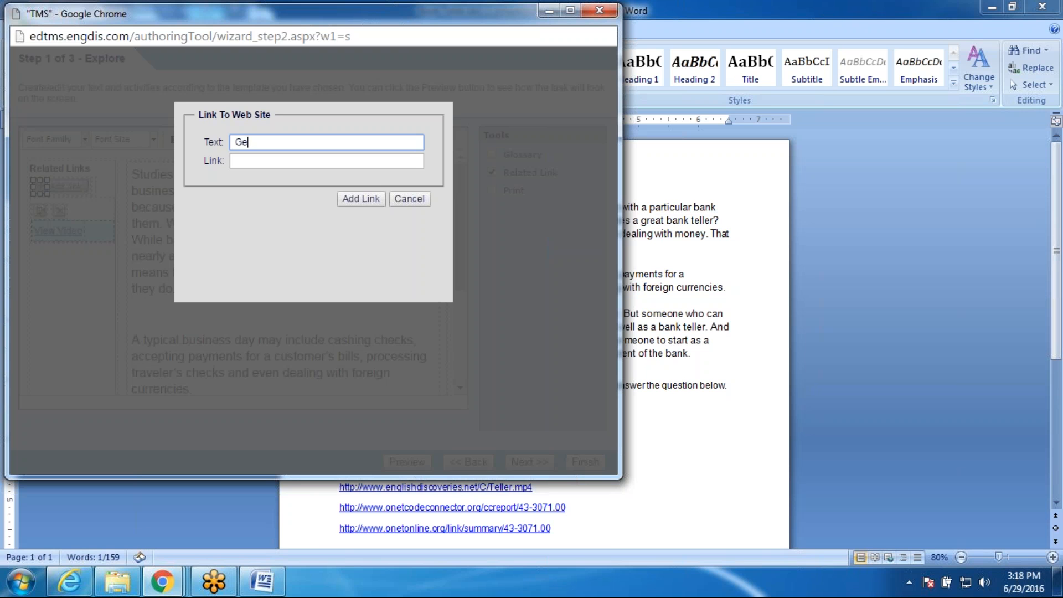
type("neral Information")
left_click(331, 160)
key("ctrl+v")
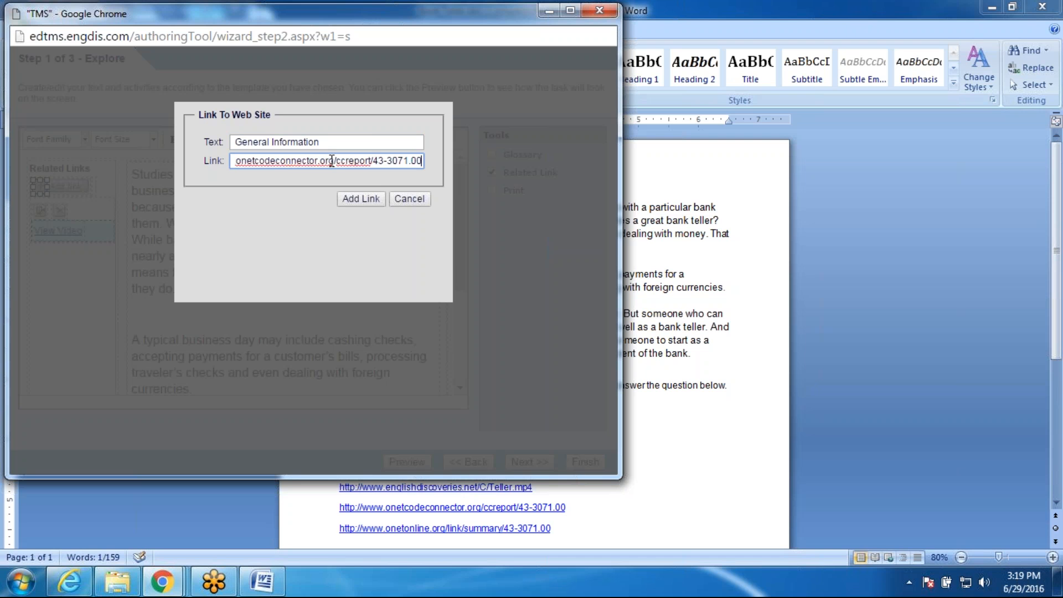
left_click(361, 199)
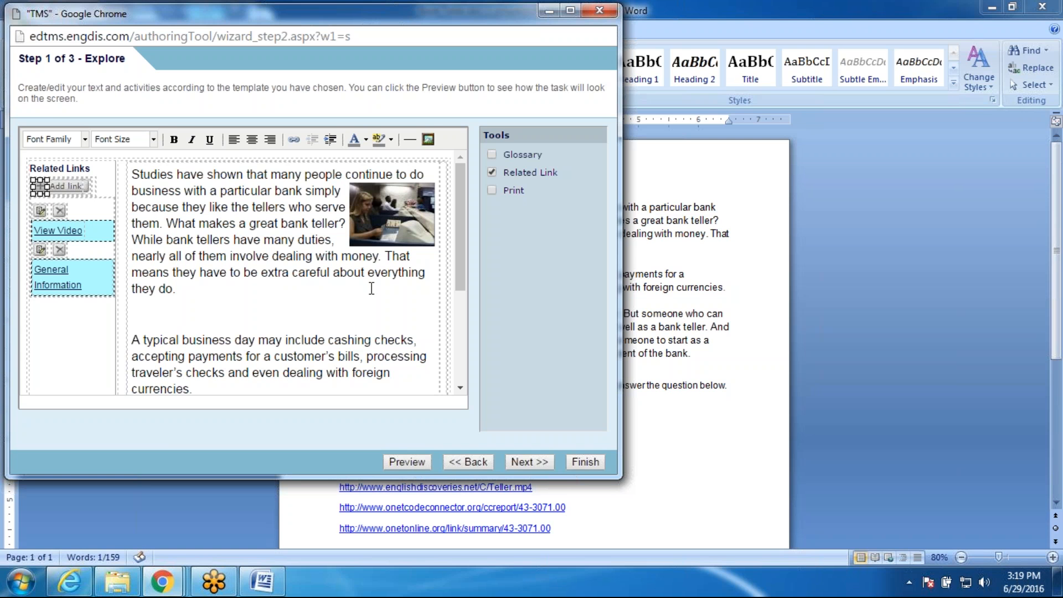
left_click_drag(459, 179, 450, 156)
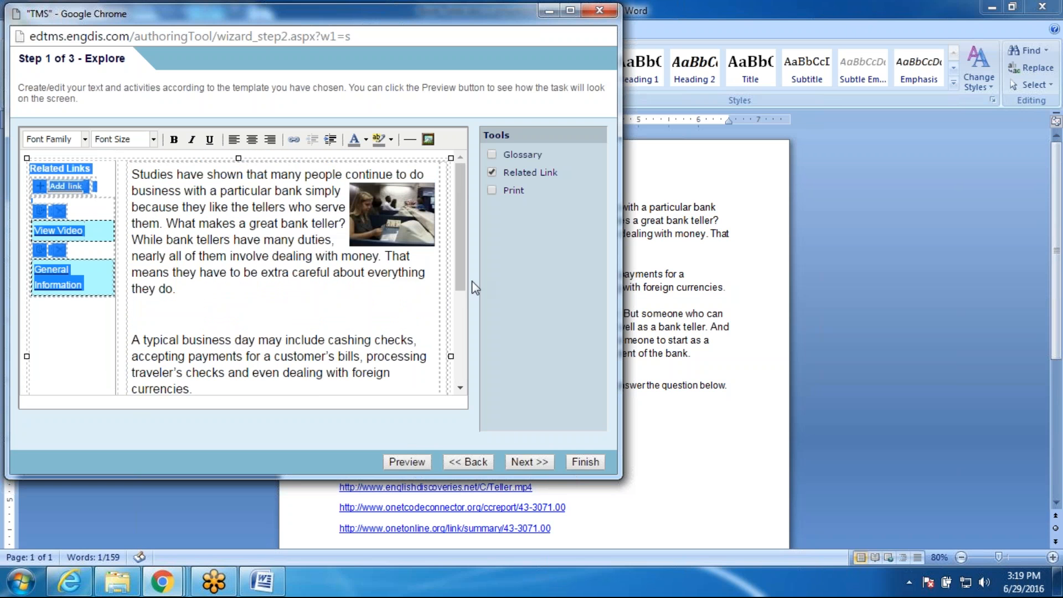
Step: Move to the Practice step, uncheck Block See/Check Answers, and open the See Text box
left_click(544, 465)
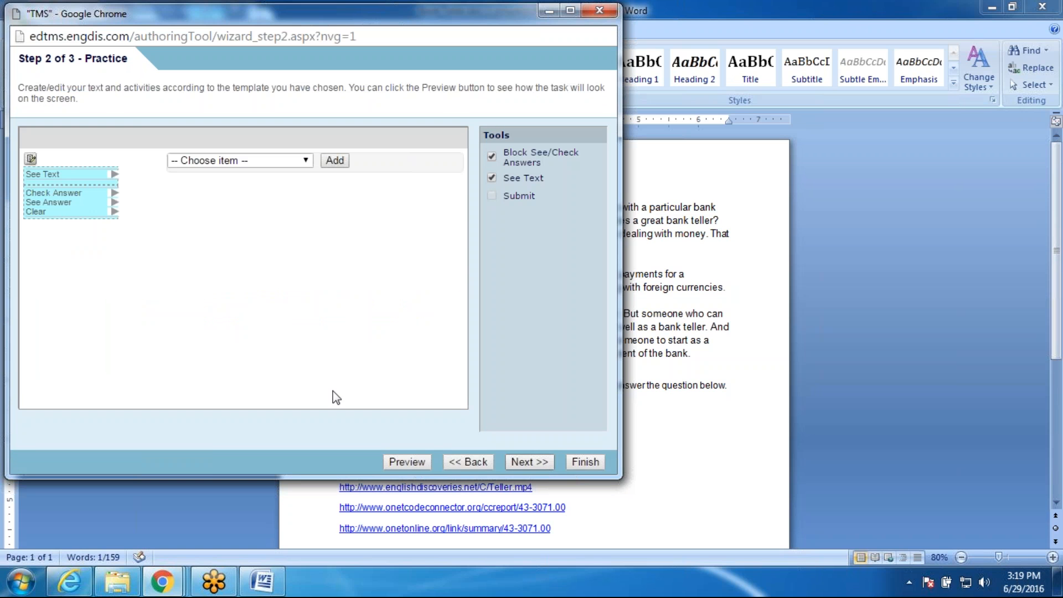
left_click(31, 159)
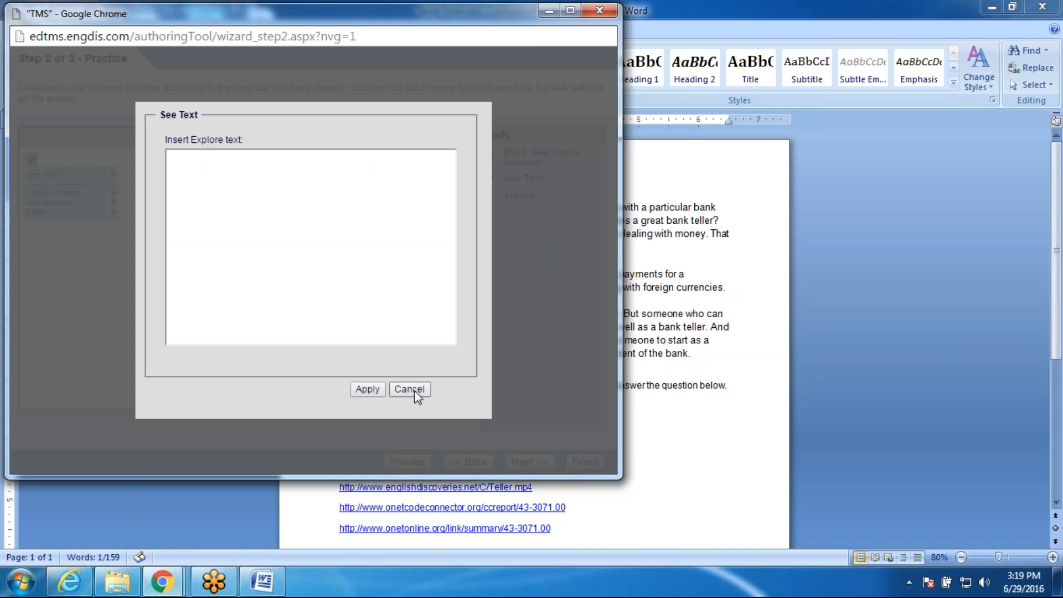
left_click(368, 390)
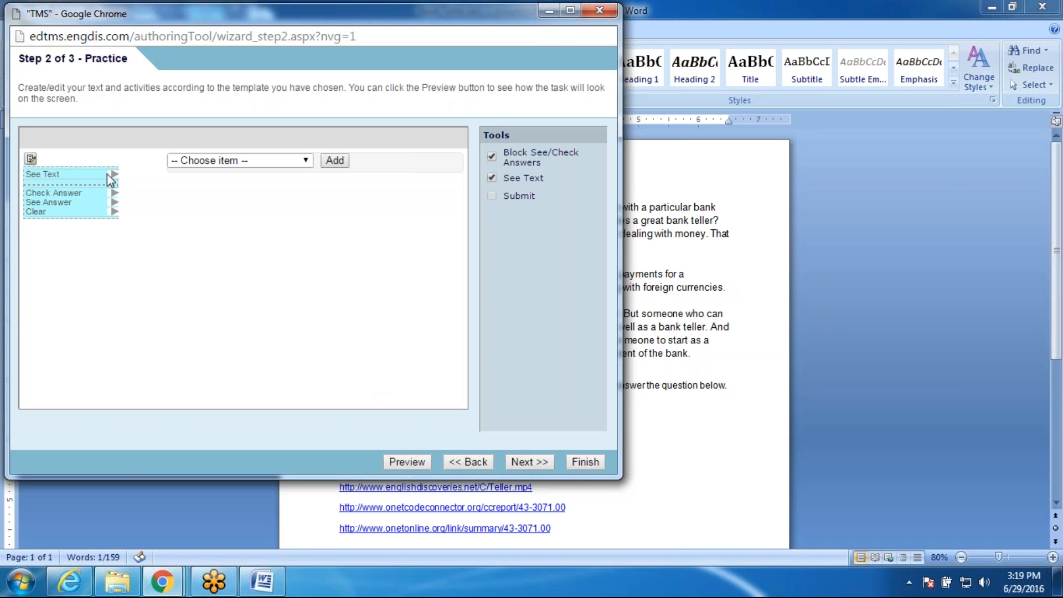
left_click(31, 160)
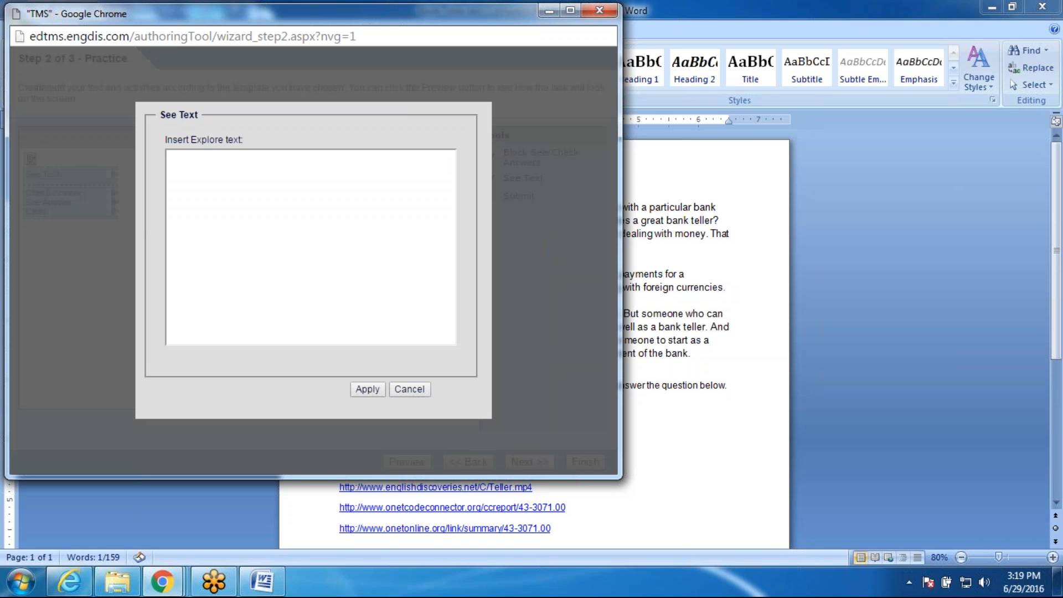
left_click(409, 389)
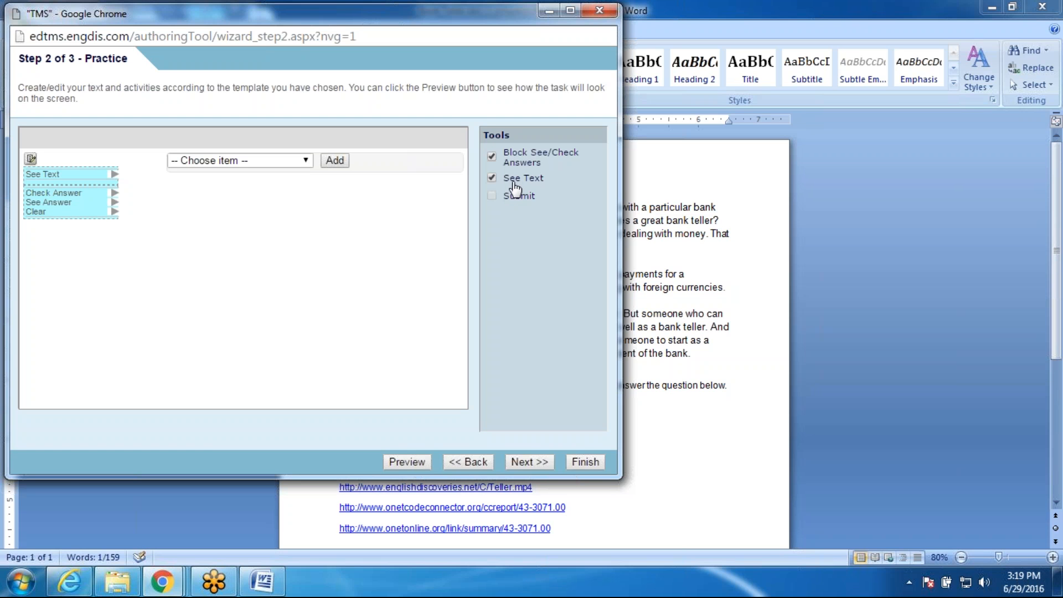
left_click(491, 157)
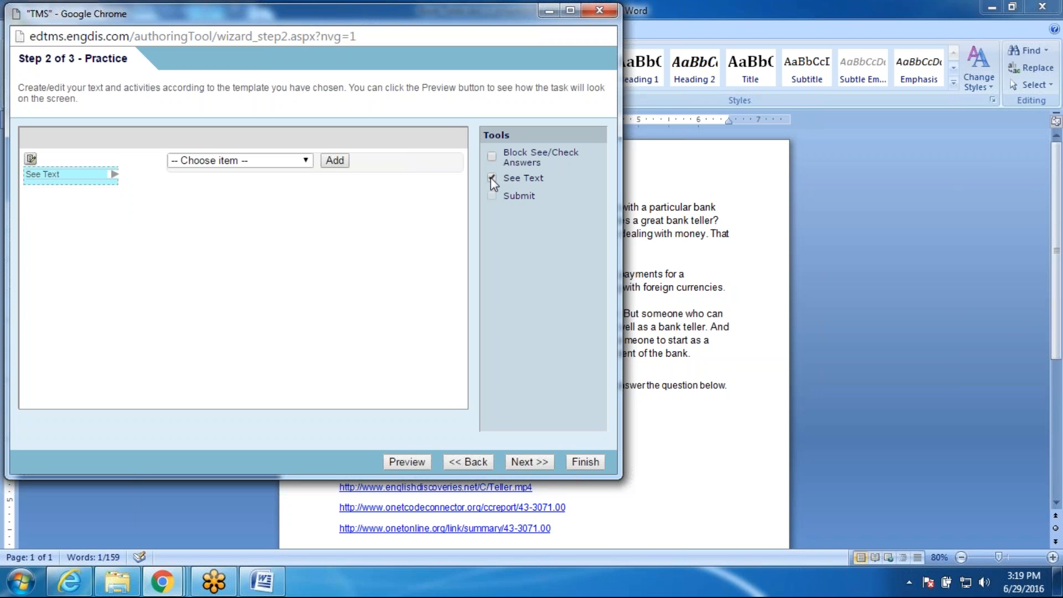
left_click(68, 170)
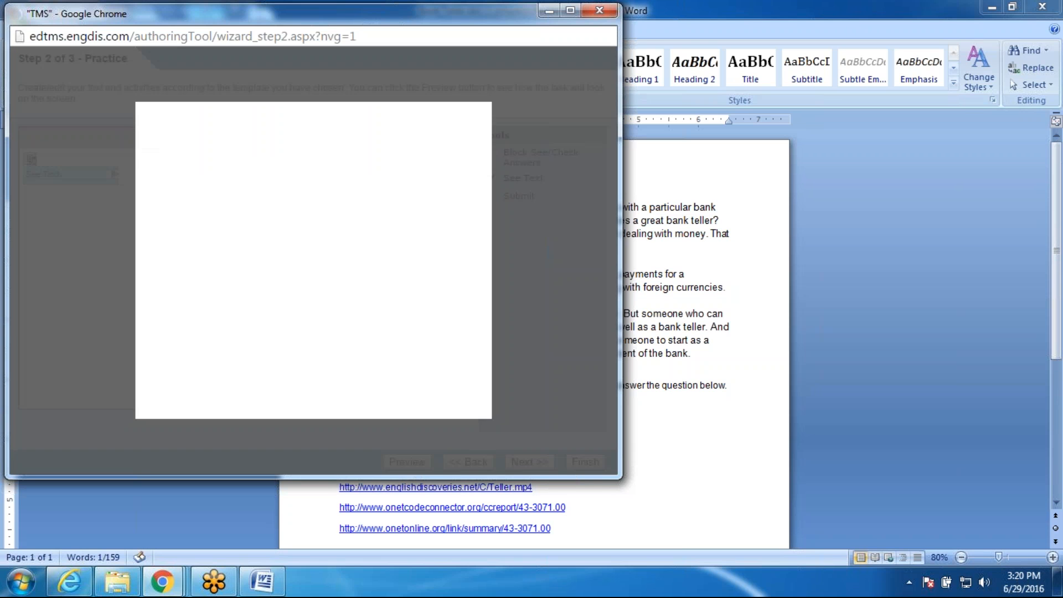
Step: Select and copy the three bank-teller body paragraphs in Bank Teller.doc
left_click(707, 452)
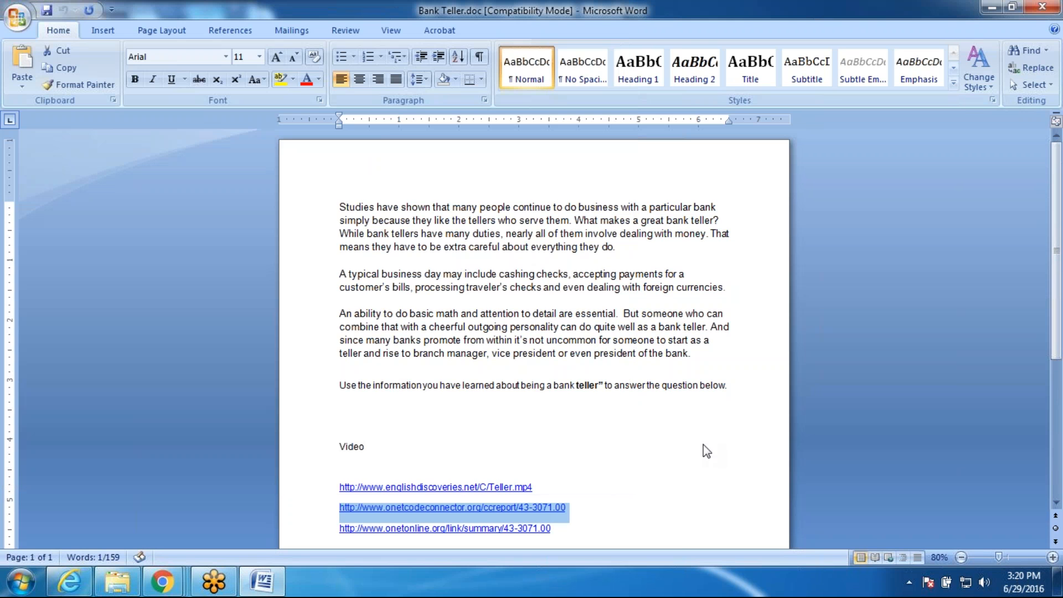
left_click(720, 383)
left_click_drag(720, 380, 735, 365)
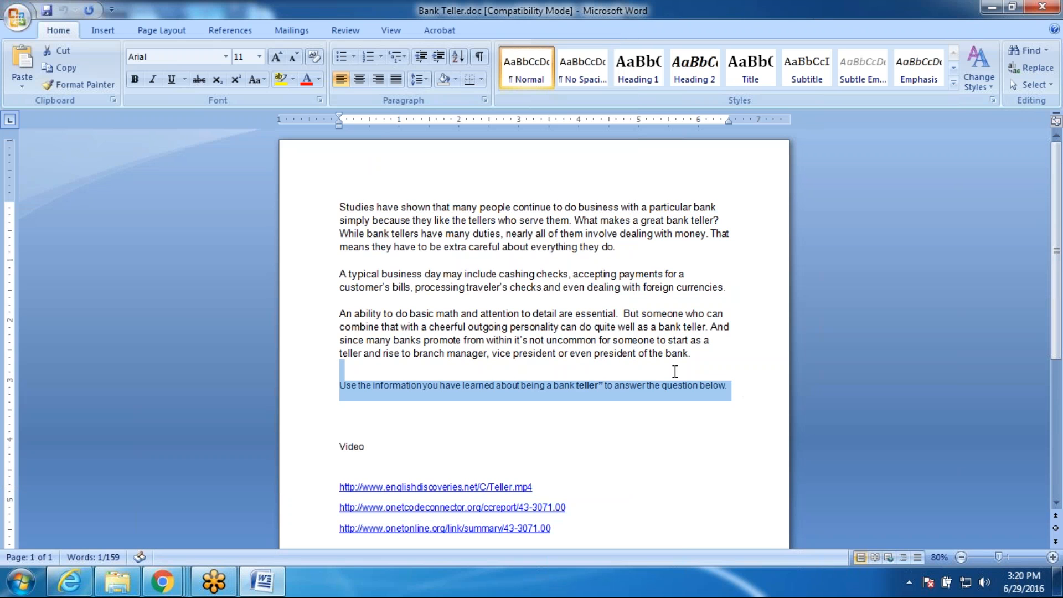
key("Left")
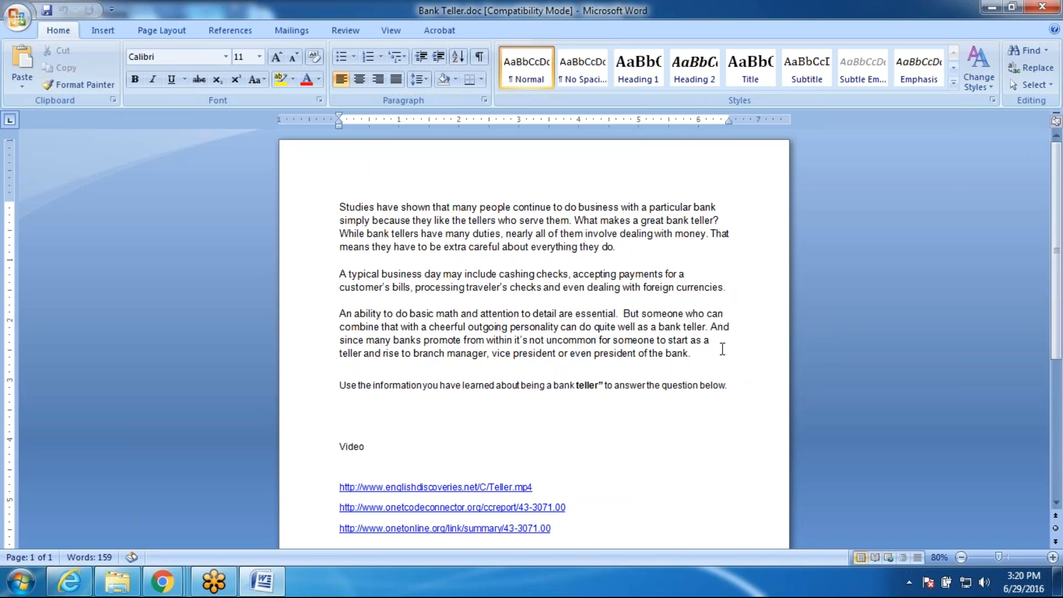
left_click_drag(734, 365, 254, 209)
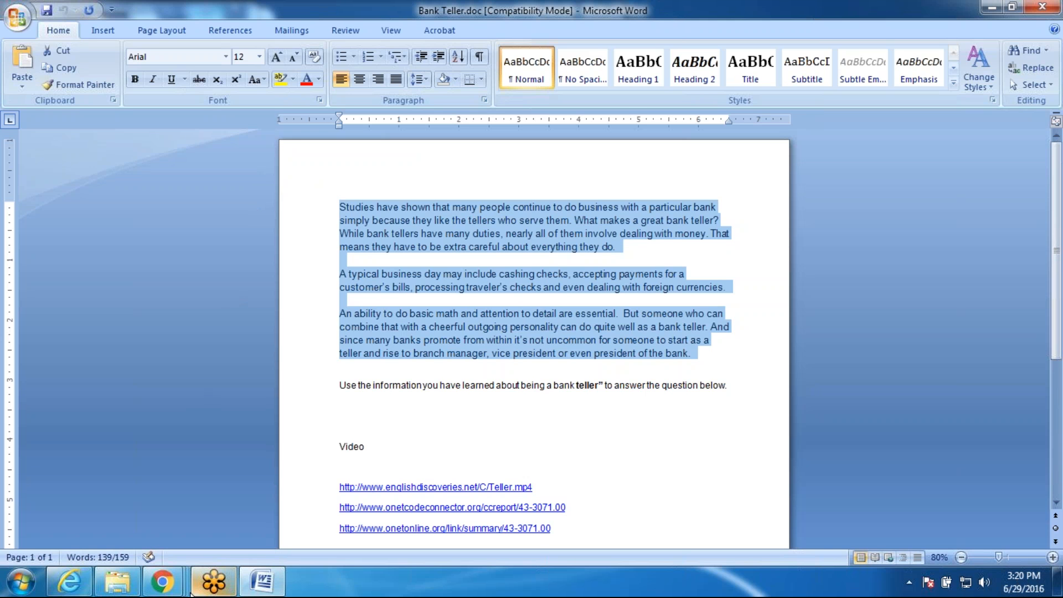
Step: Paste the paragraphs into the Practice task's See Text box and apply
left_click(162, 581)
left_click(283, 500)
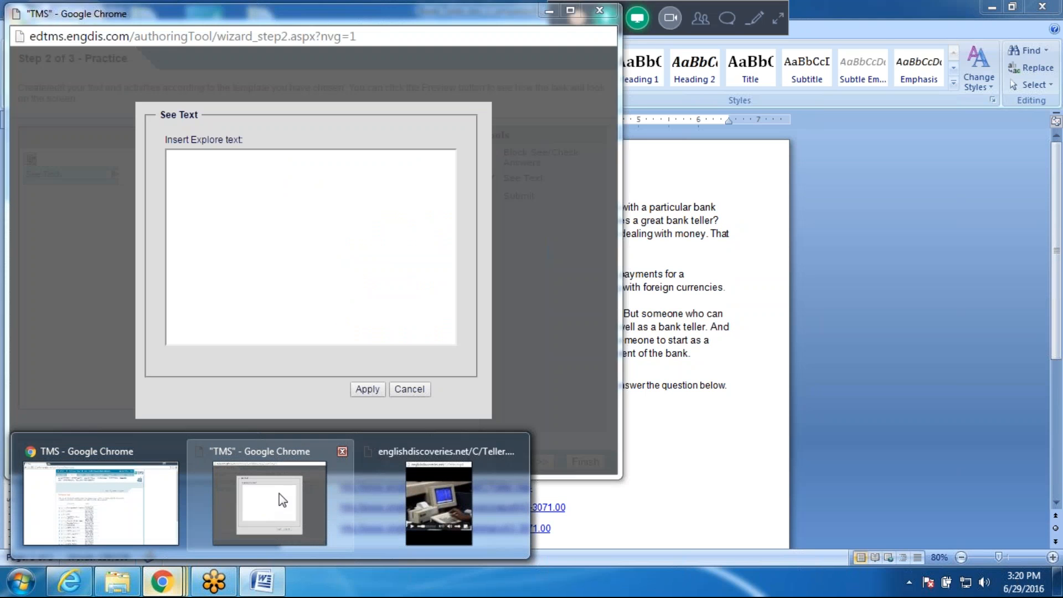
left_click(218, 160)
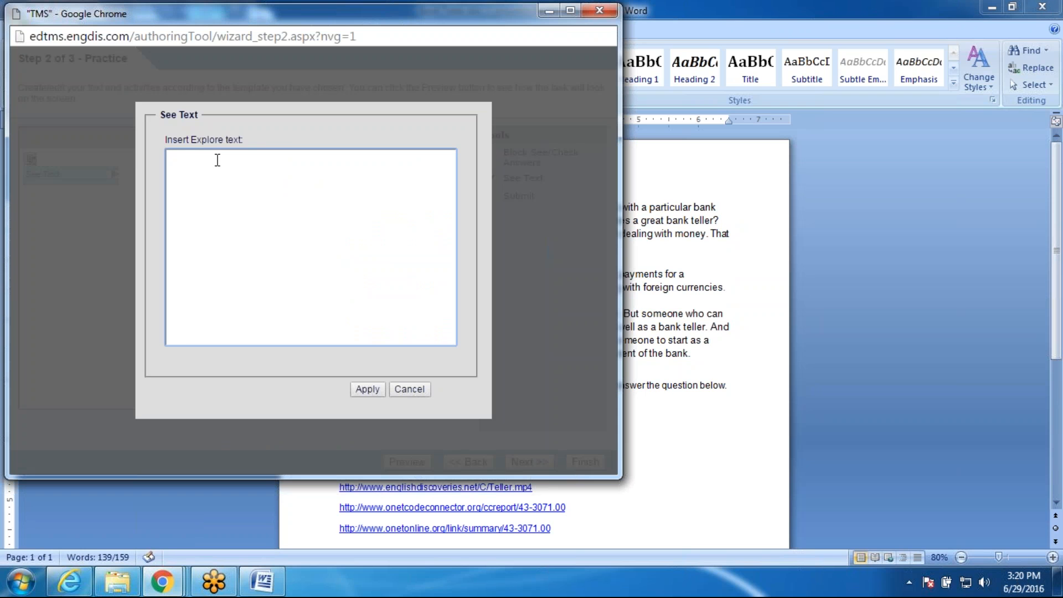
key("ctrl+v")
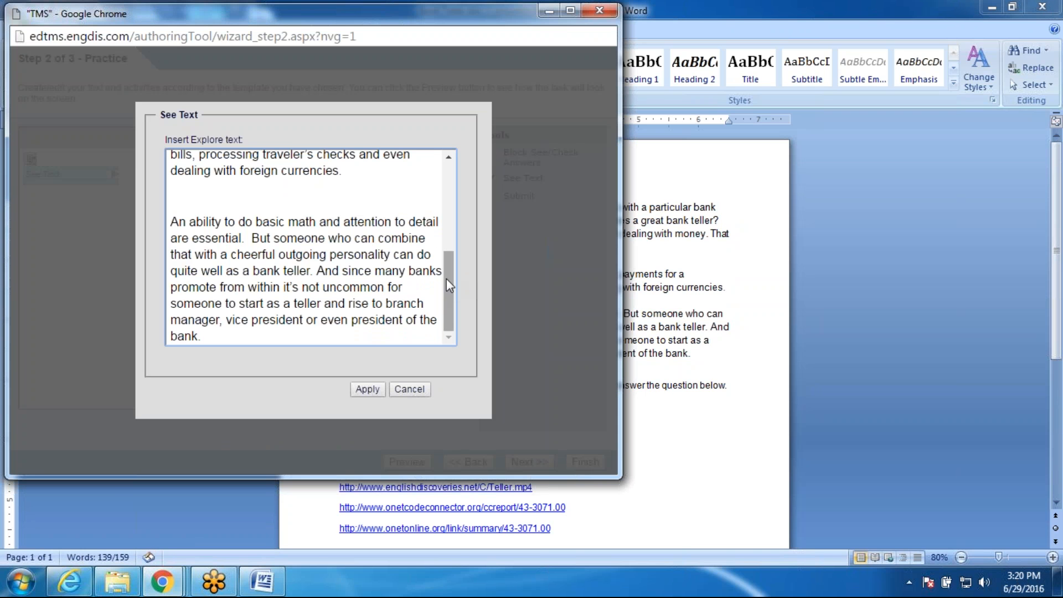
left_click_drag(446, 278, 441, 157)
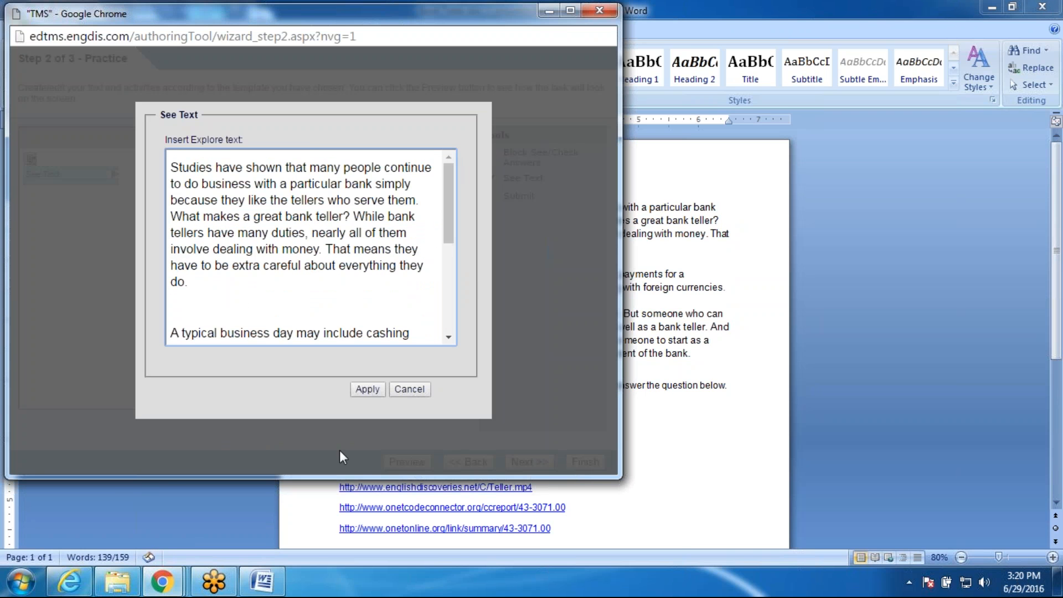
left_click(360, 390)
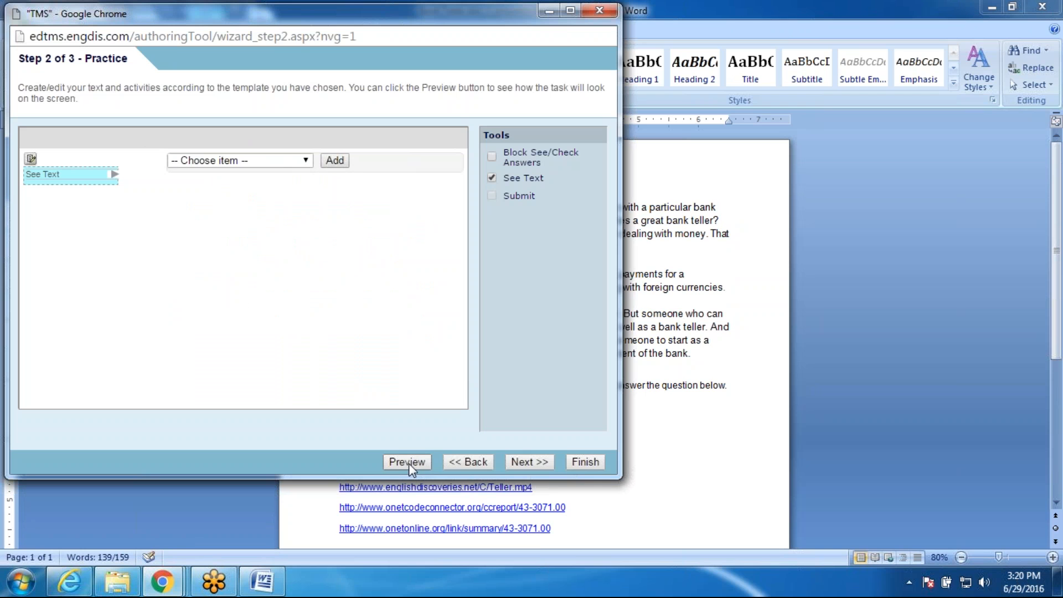
Step: Add a closed question instructing 'Choose the correct answer. You may go back and reread the selection as needed.'
left_click(306, 161)
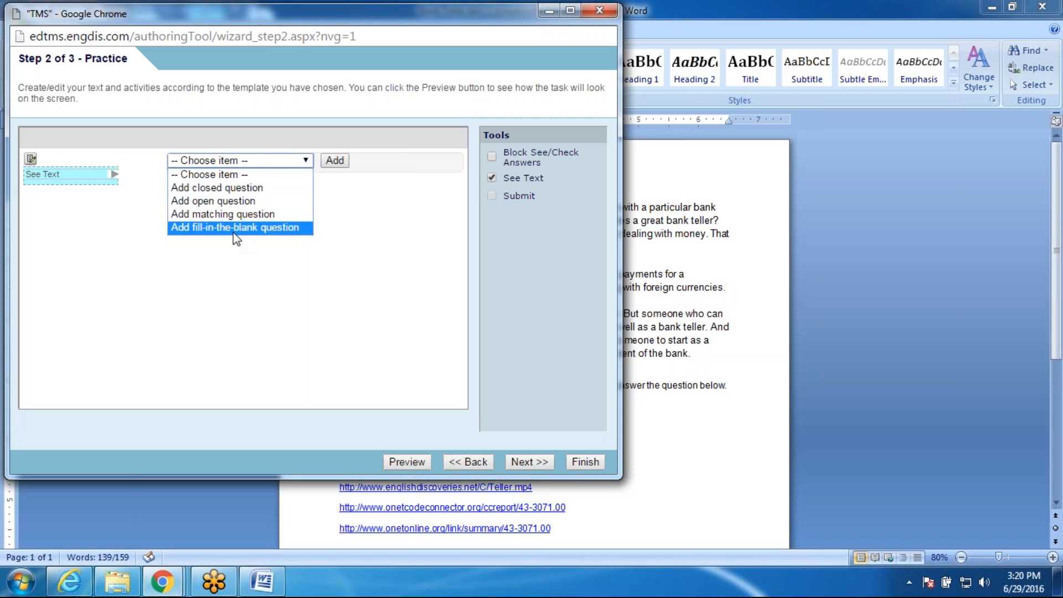
left_click(230, 188)
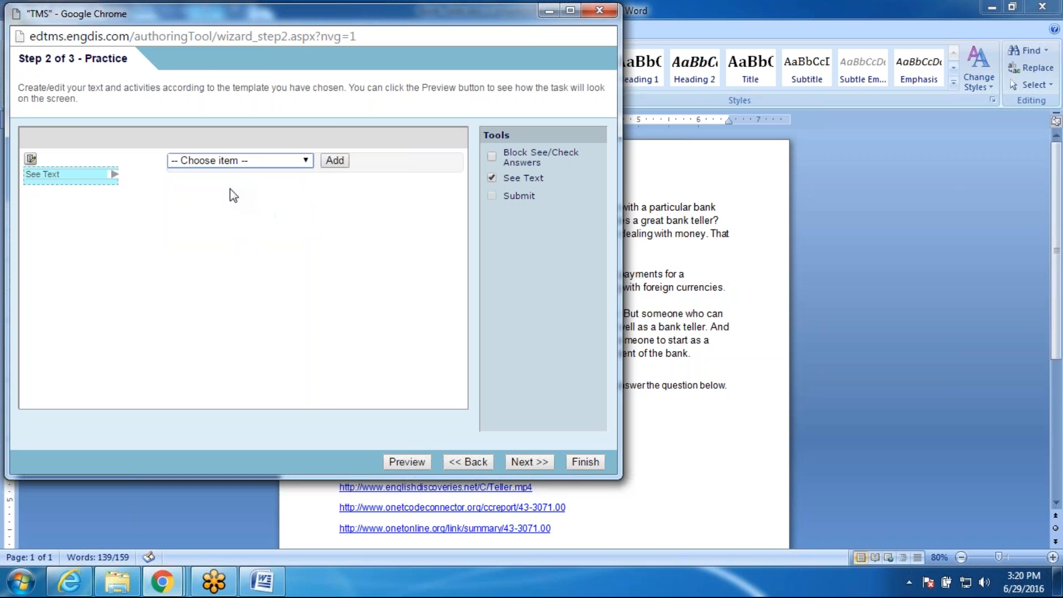
left_click(331, 165)
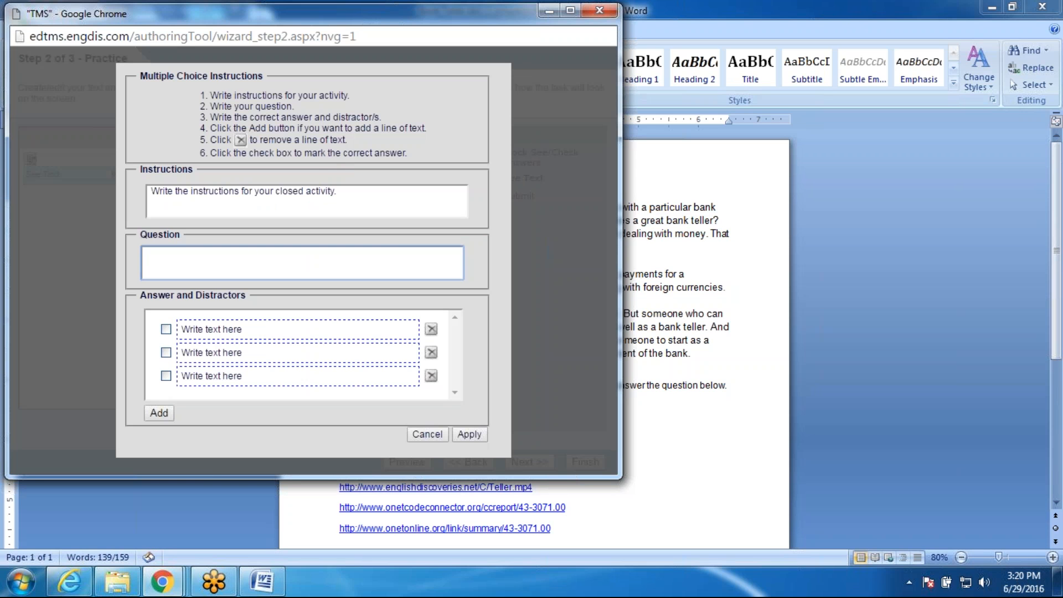
left_click_drag(362, 194, 143, 189)
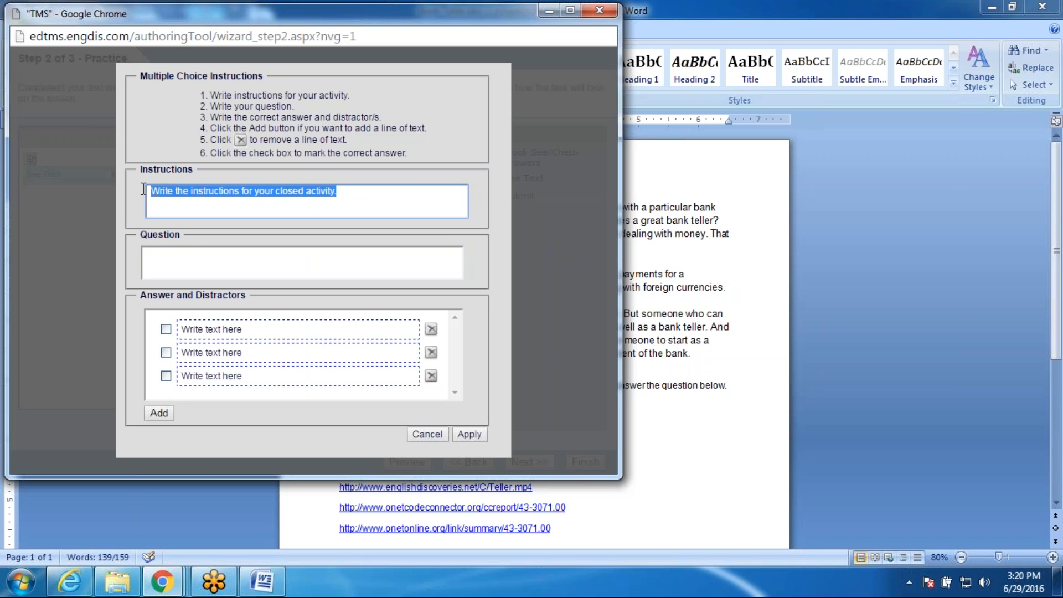
key("BackSpace")
type("Cho")
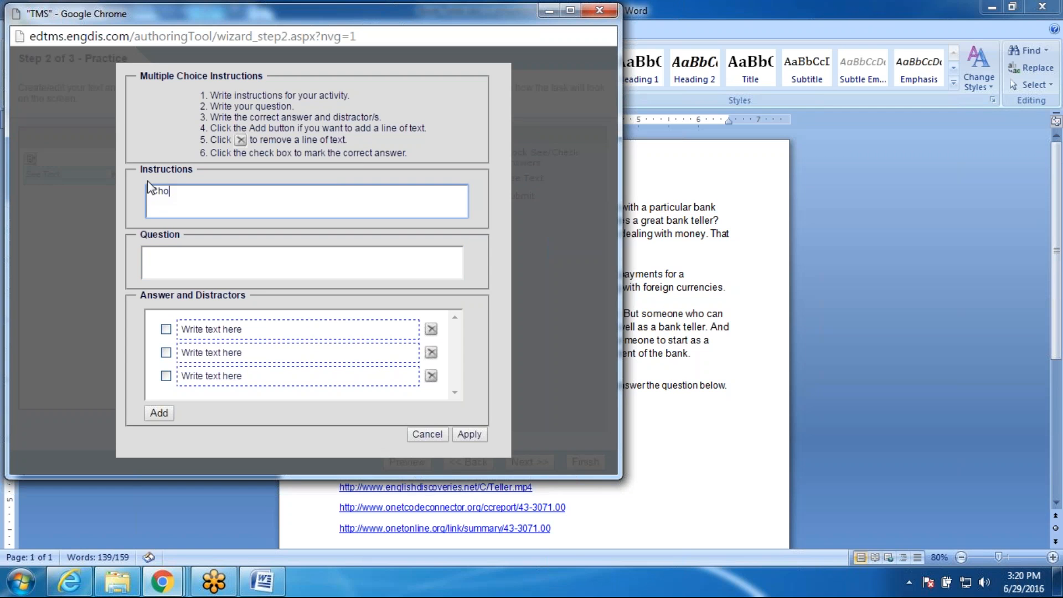
type("ose the correct answer")
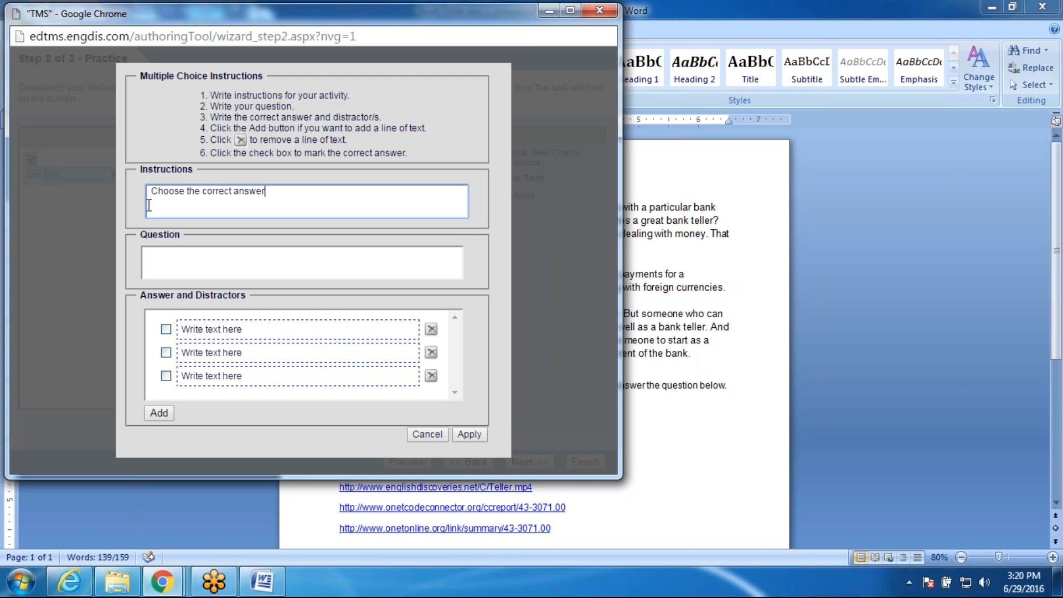
type(". You may go back and re")
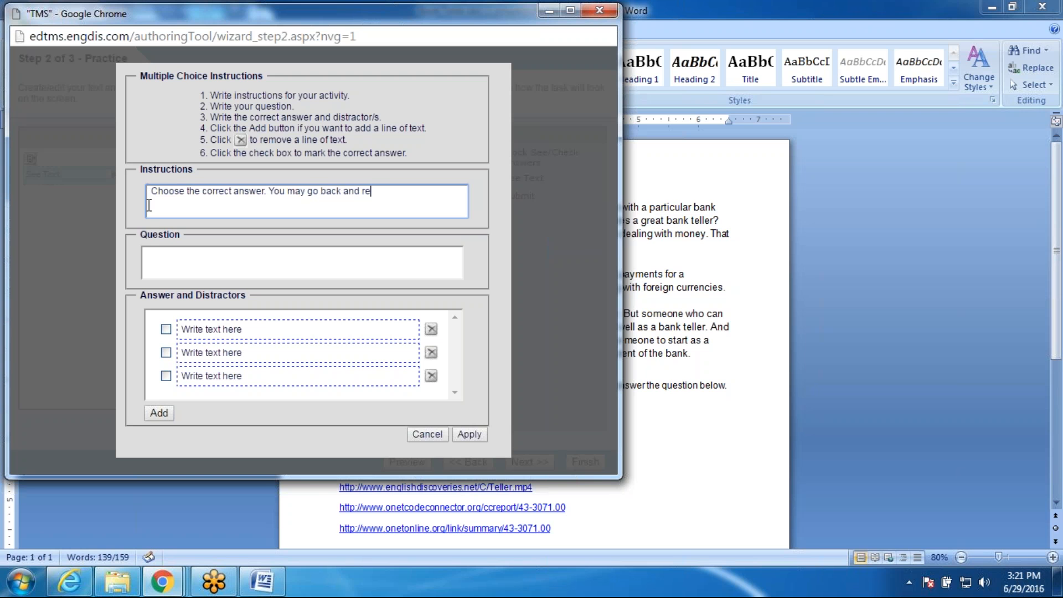
type("read the selection as needed.")
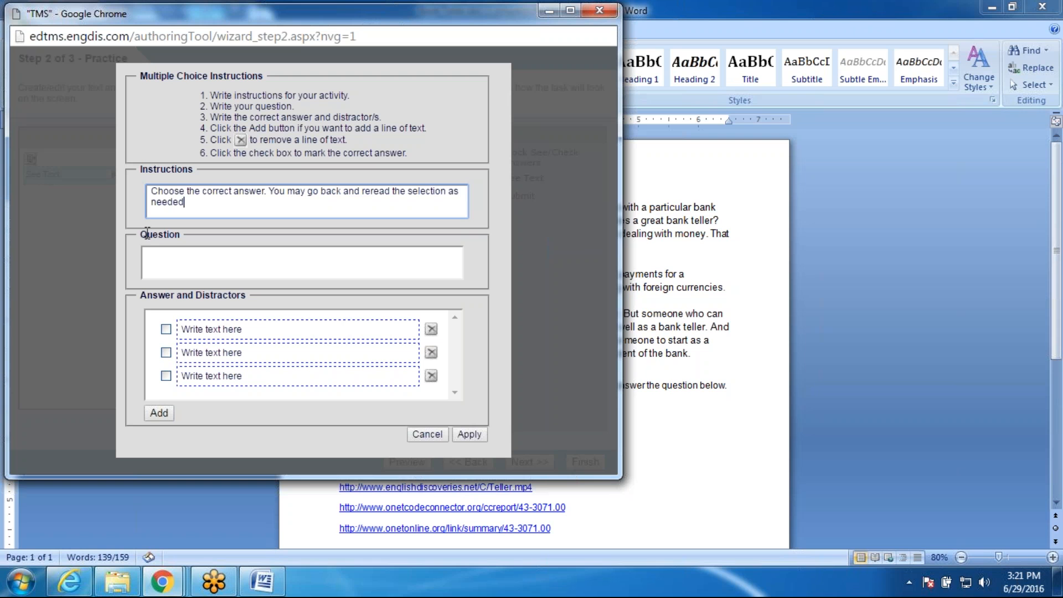
left_click(267, 260)
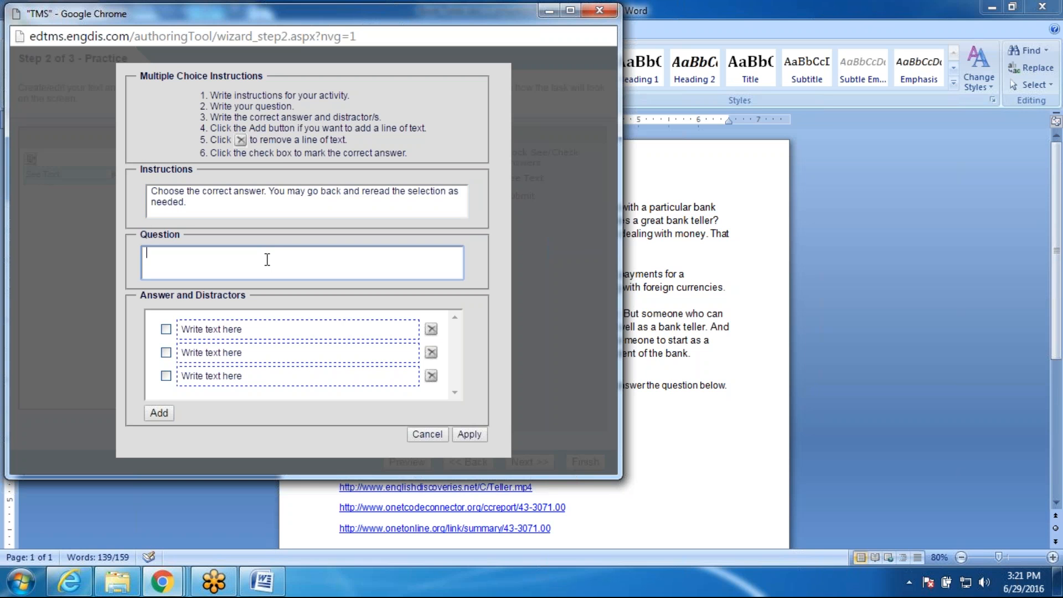
Step: Write the question 'This selection is about' with answers 'how to make money' and 'a bank teller'
type("This selection is about")
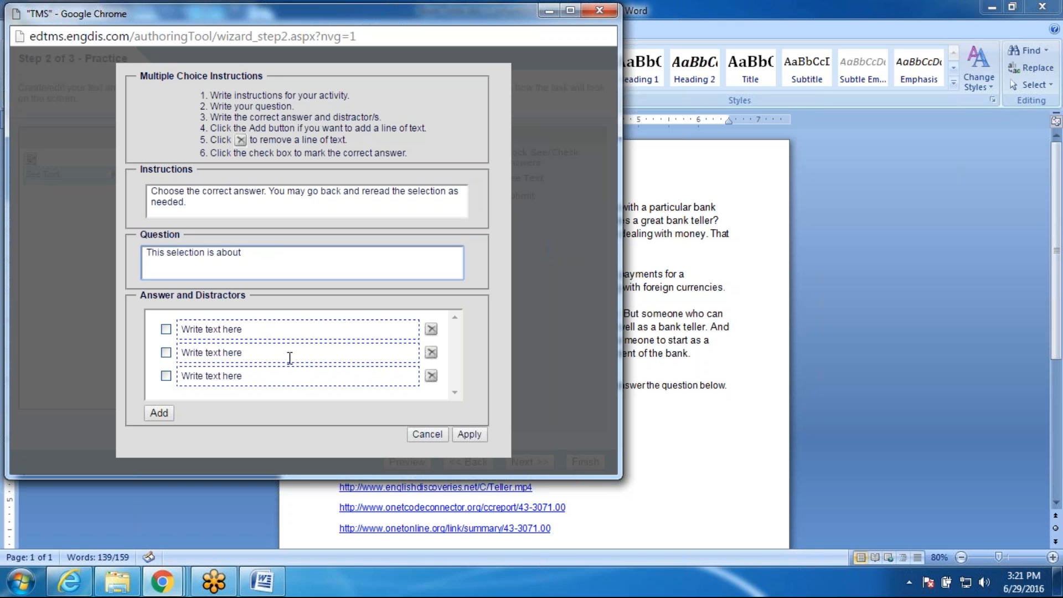
left_click(154, 414)
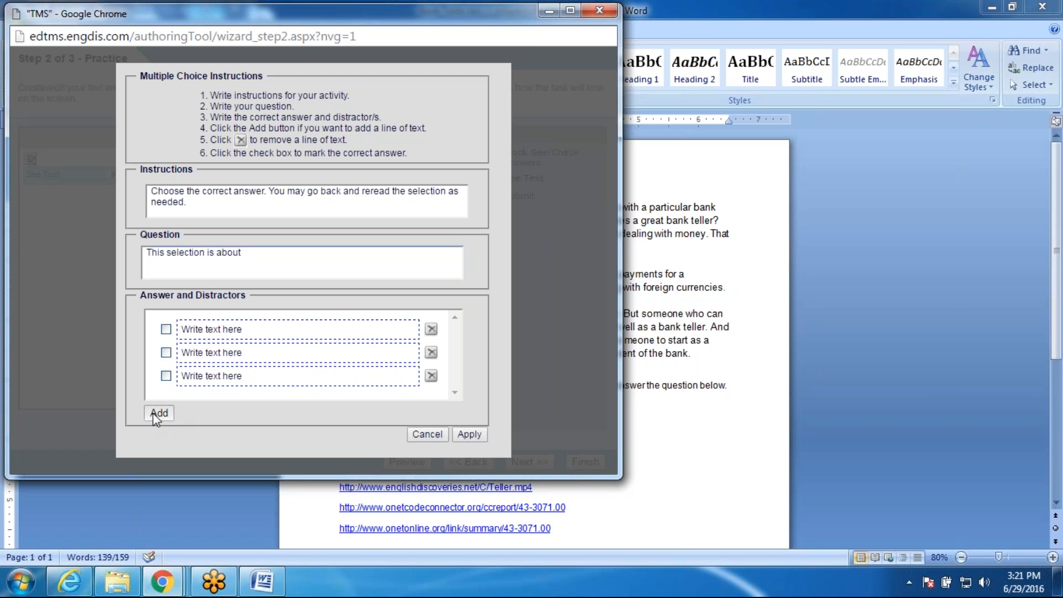
left_click(254, 329)
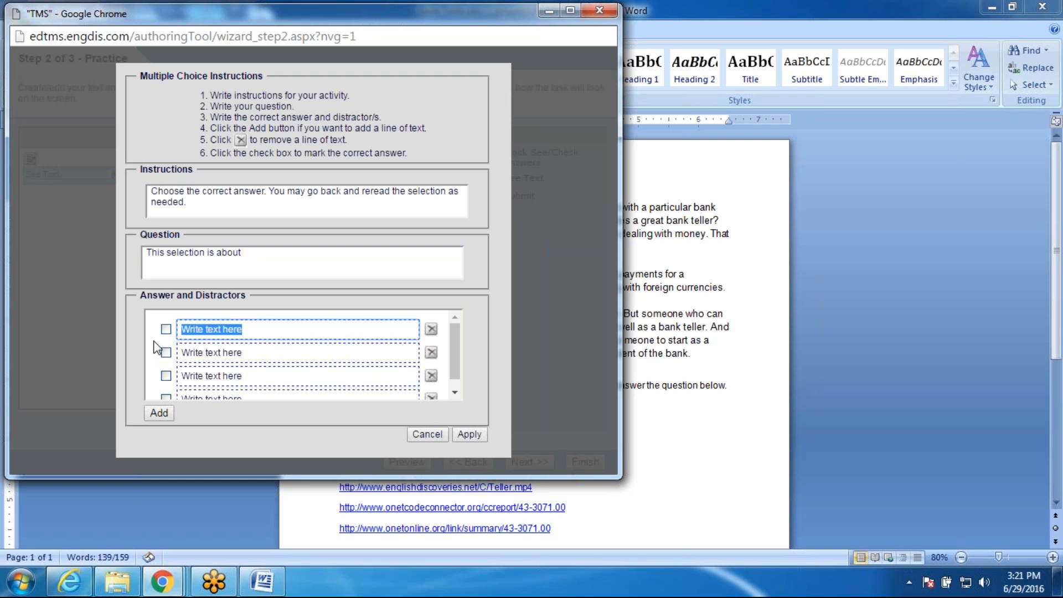
type("how to ")
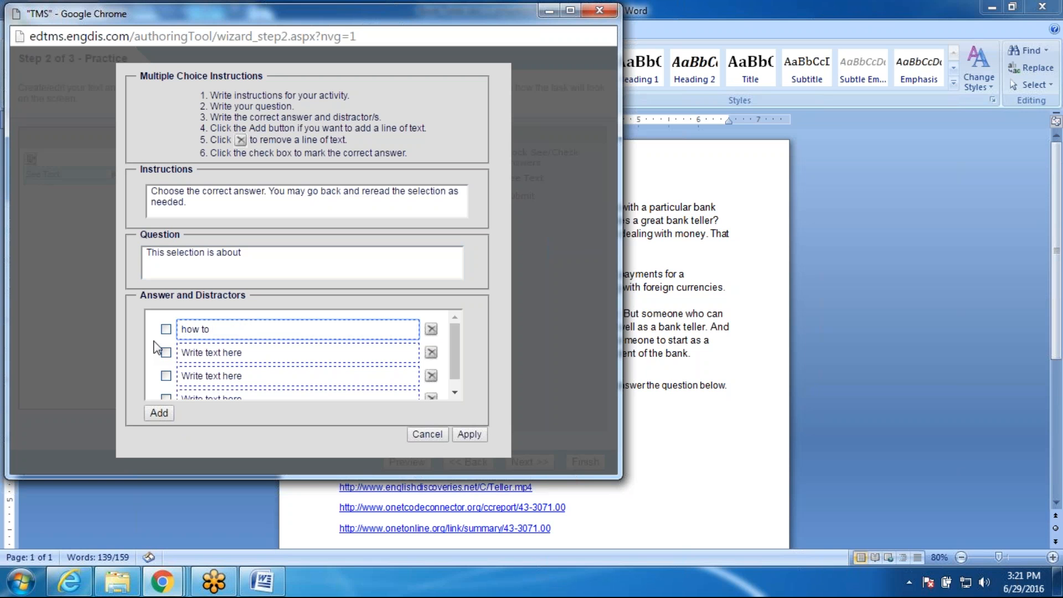
type("make money")
left_click(254, 349)
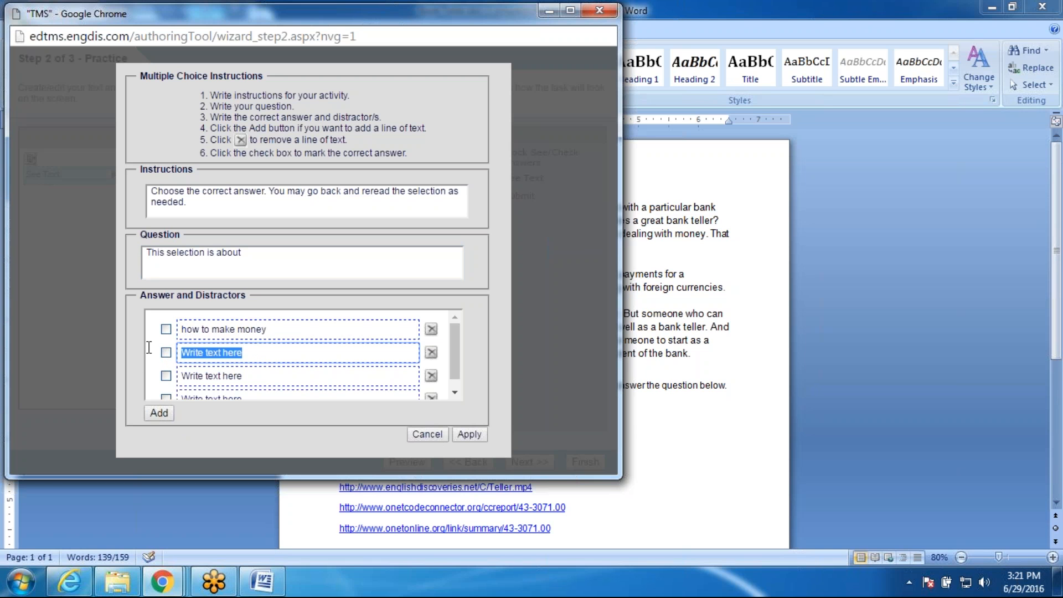
type("a ban")
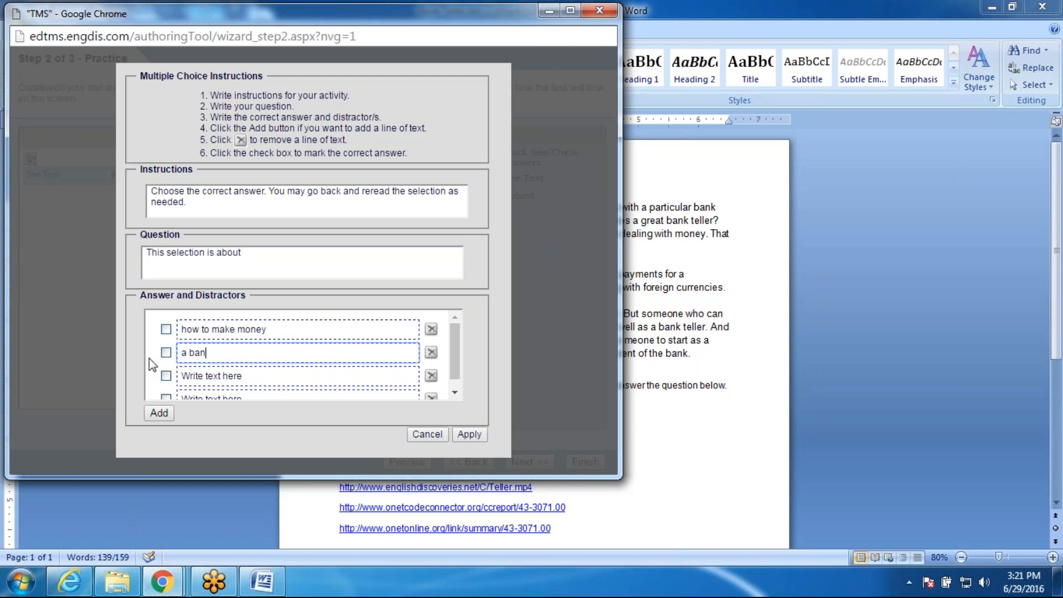
type("k teller")
Step: Fill in the remaining answers 'a job nobody wants' and 'my favorite job.'
left_click(244, 376)
left_click_drag(244, 376, 166, 374)
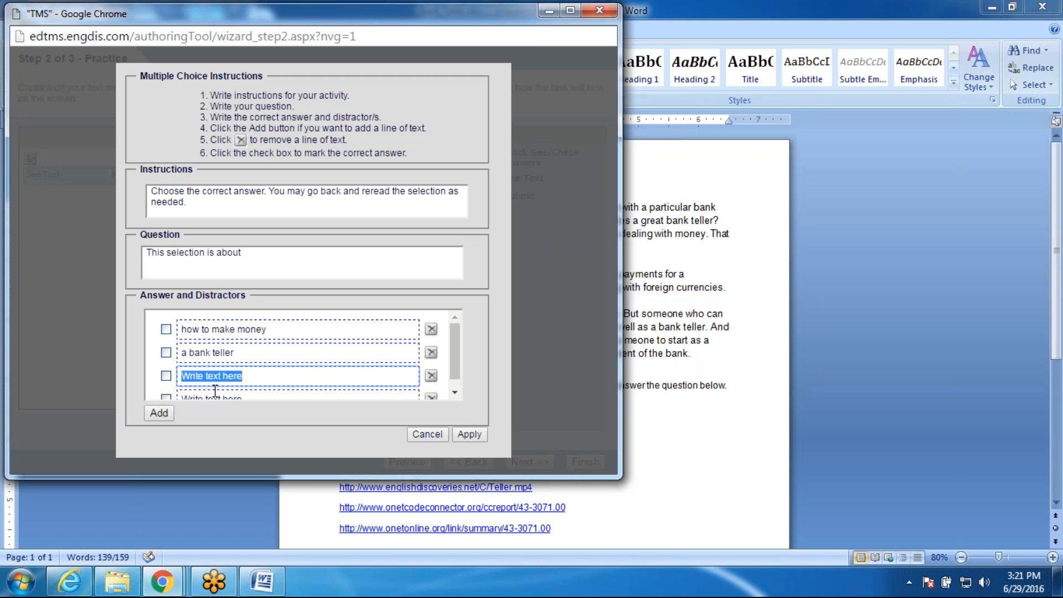
type("a job nob")
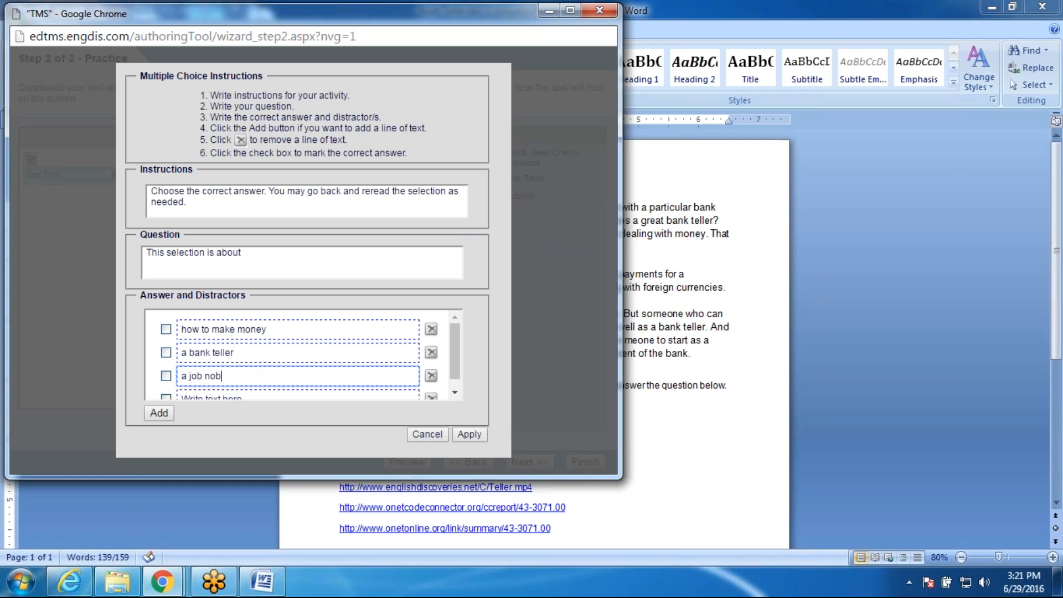
type("oady")
key("BackSpace")
key("BackSpace")
key("BackSpace")
key("BackSpace")
type("dy wants")
left_click(454, 393)
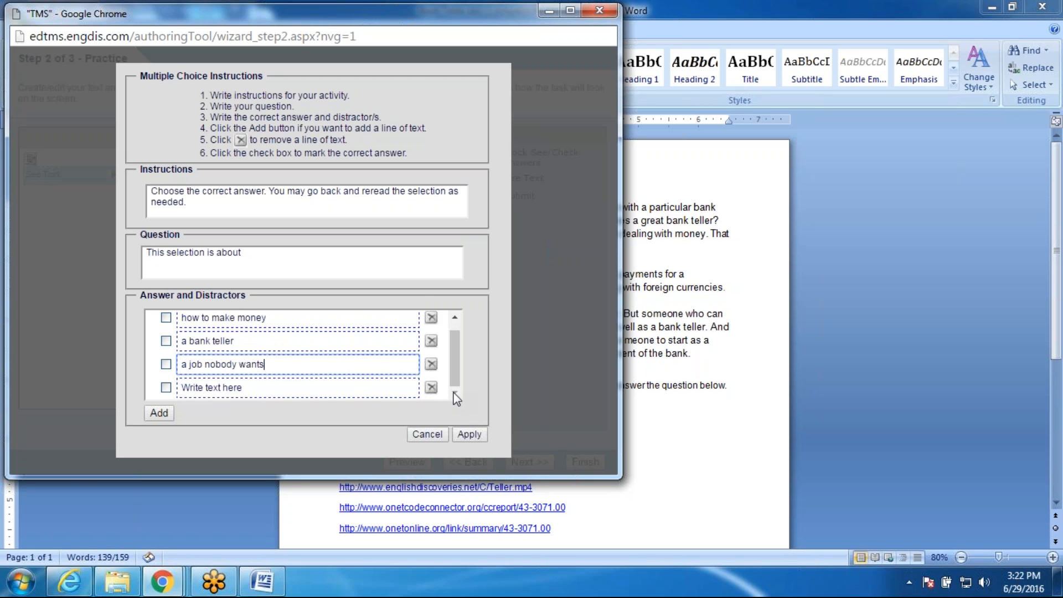
left_click(293, 391)
key("BackSpace")
key("BackSpace")
key("BackSpace")
key("BackSpace")
key("BackSpace")
key("BackSpace")
key("BackSpace")
key("BackSpace")
key("BackSpace")
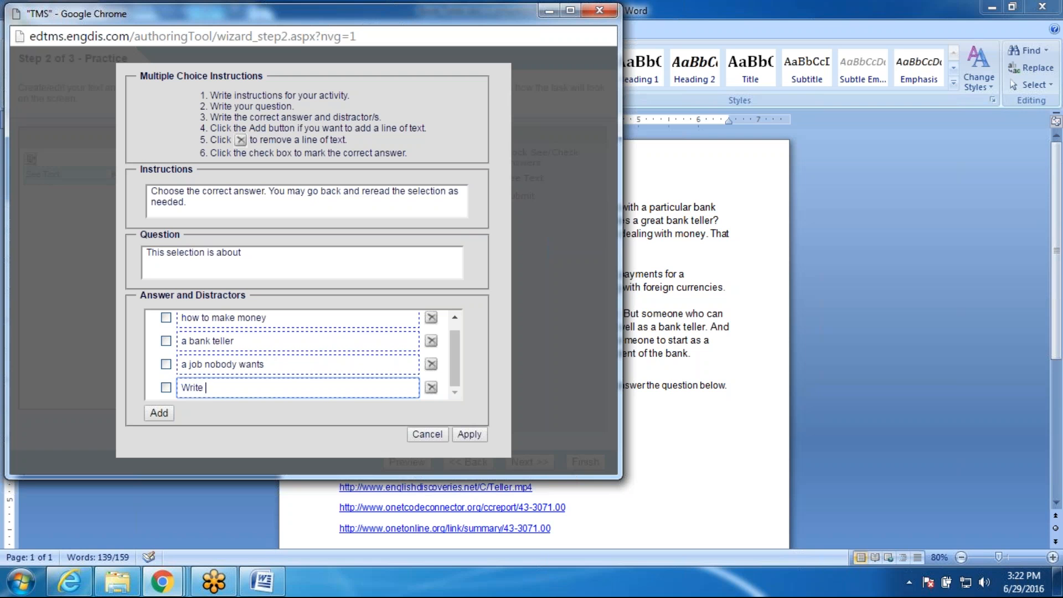
key("BackSpace")
key("BackSpace")
key("BackSpace")
key("BackSpace")
key("BackSpace")
key("BackSpace")
type("we don")
key("BackSpace")
key("BackSpace")
key("BackSpace")
key("BackSpace")
key("BackSpace")
key("BackSpace")
type("my favorite job.")
Step: Apply the multiple-choice question and add a new fill-in-the-blank question
left_click(469, 436)
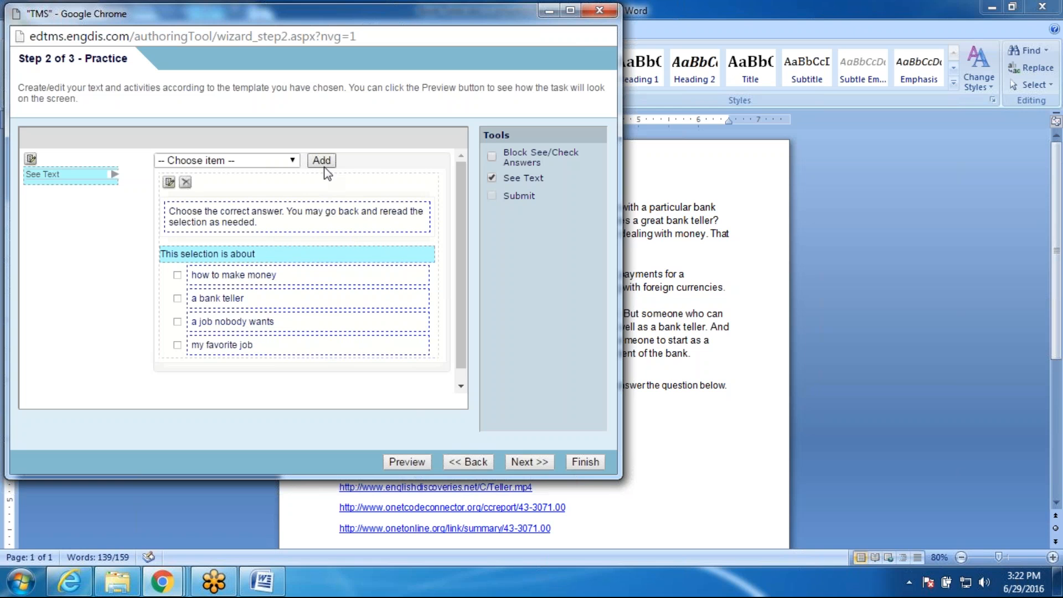
left_click(298, 160)
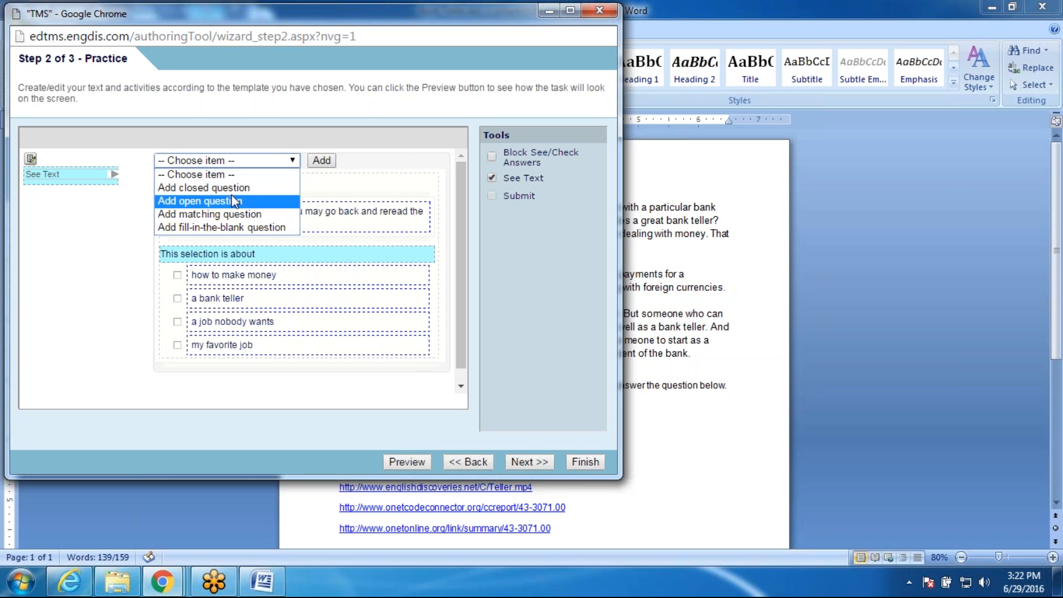
left_click(232, 228)
left_click(320, 162)
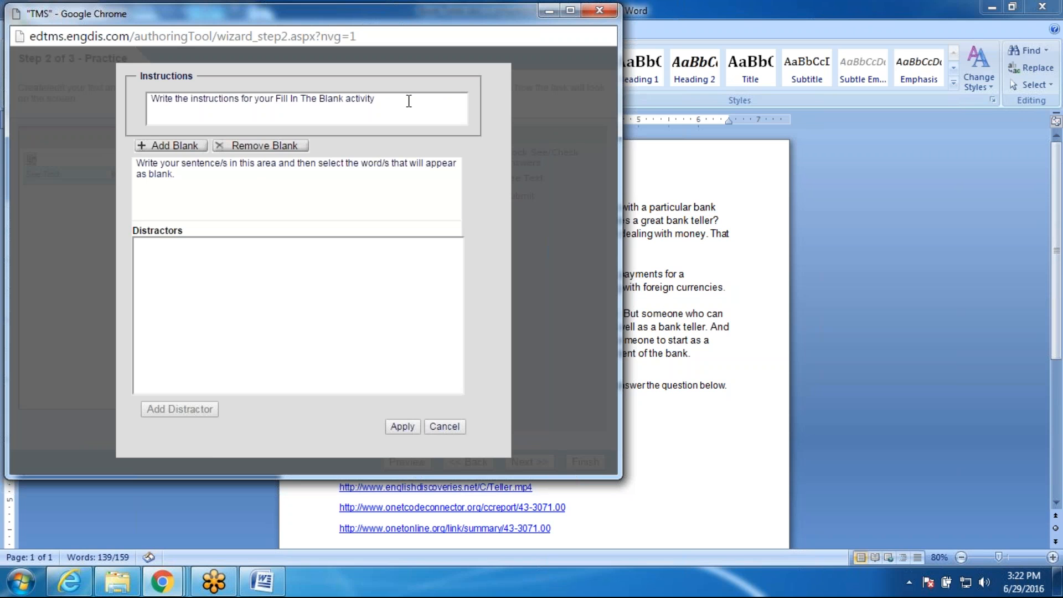
Step: Replace the placeholder instructions with 'Find the missing word'
left_click_drag(409, 101, 87, 108)
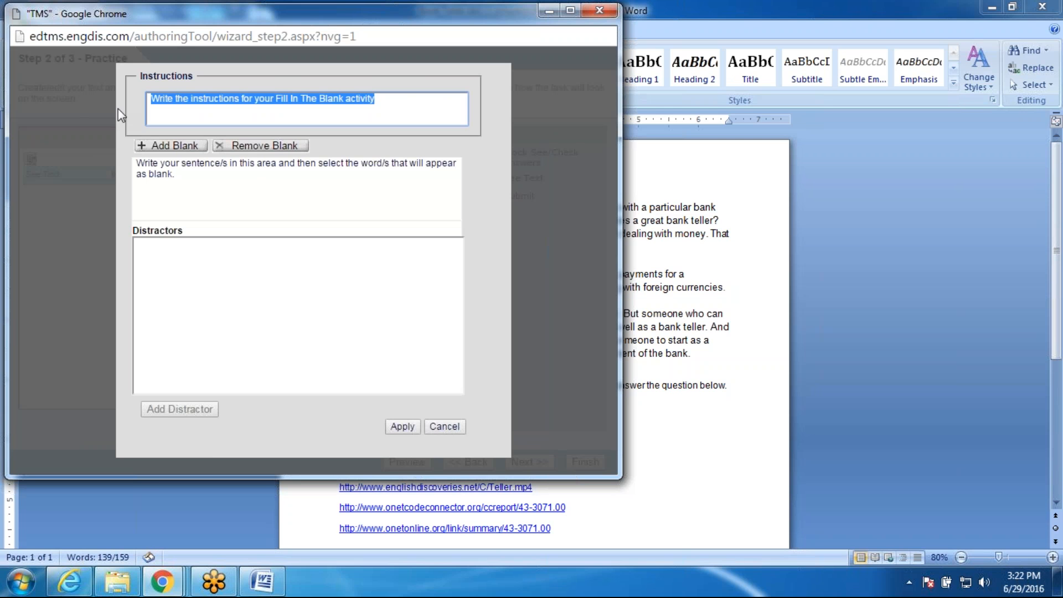
type("Find")
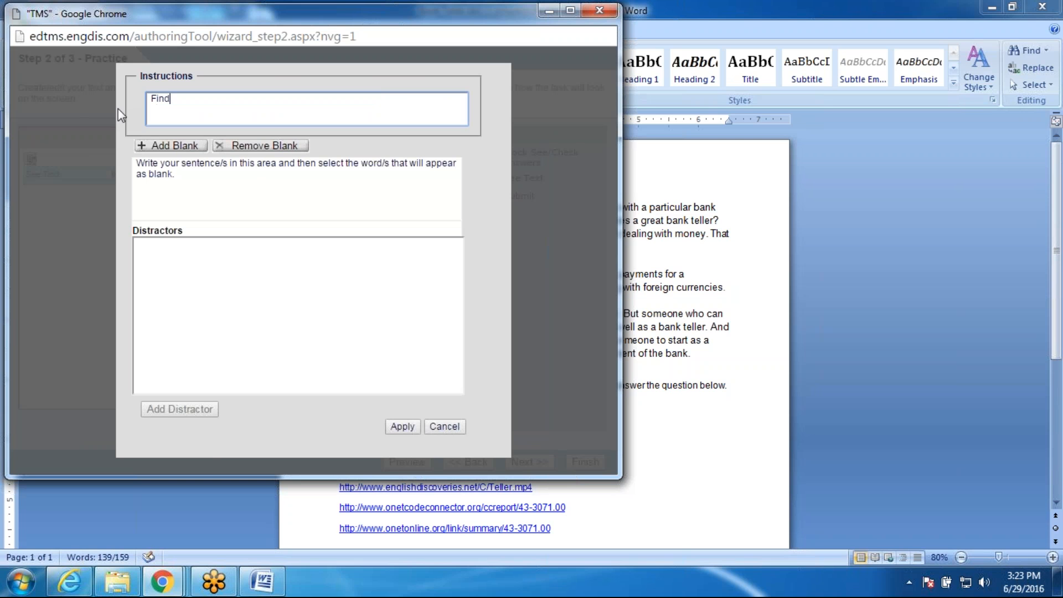
type(" the missing wo")
type("rrd")
key("BackSpace")
type("rd")
key("BackSpace")
key("BackSpace")
type("d")
Step: Replace the sentence with 'You would find a teller in a bank.', dismissing the Incorrect selection alert
left_click(215, 174)
key("ctrl+a")
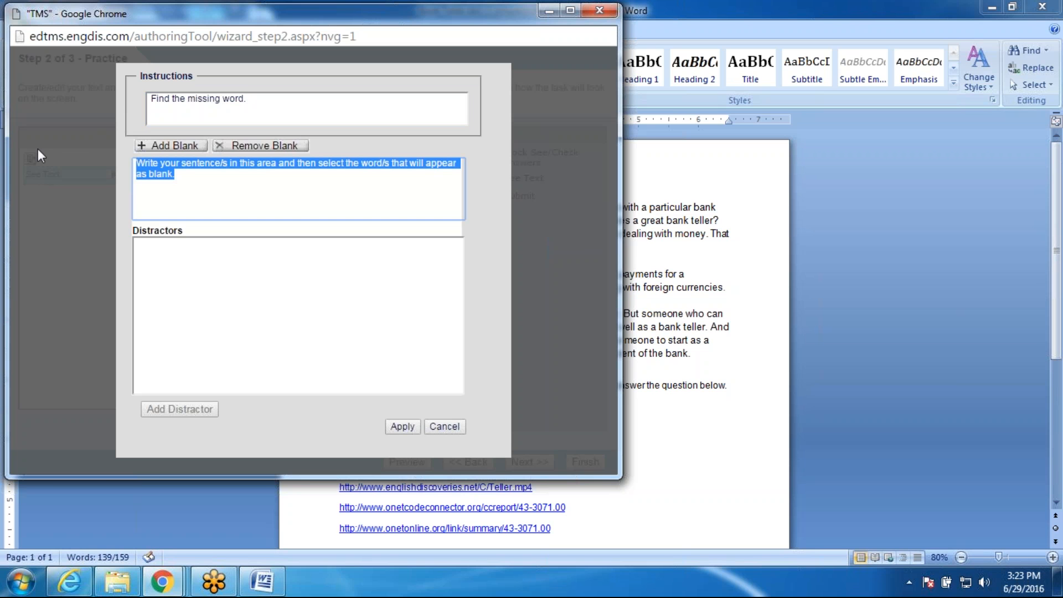
type("You woul")
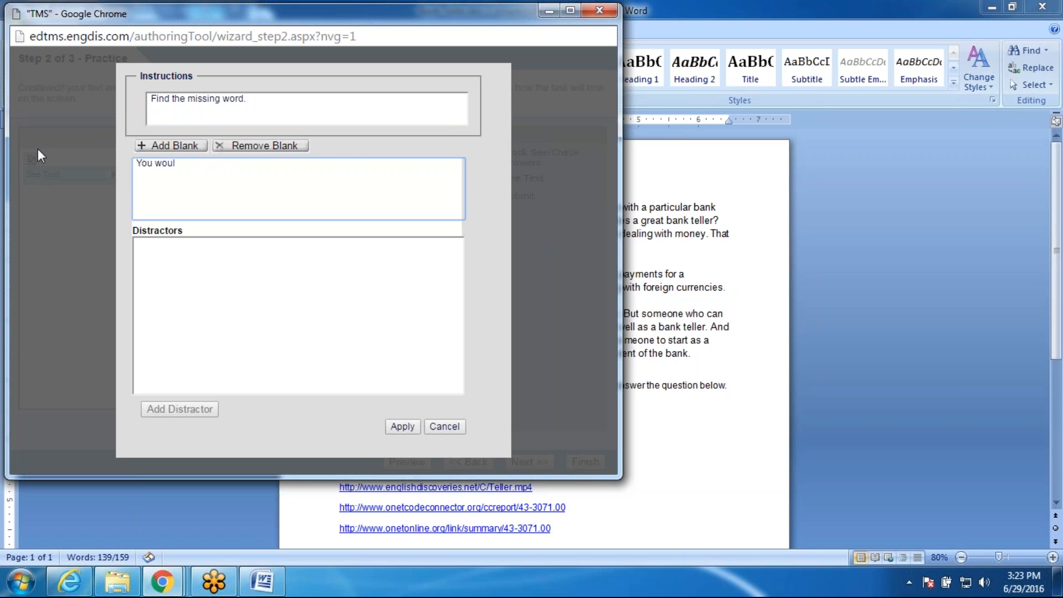
type("d find a teller in a")
left_click(159, 145)
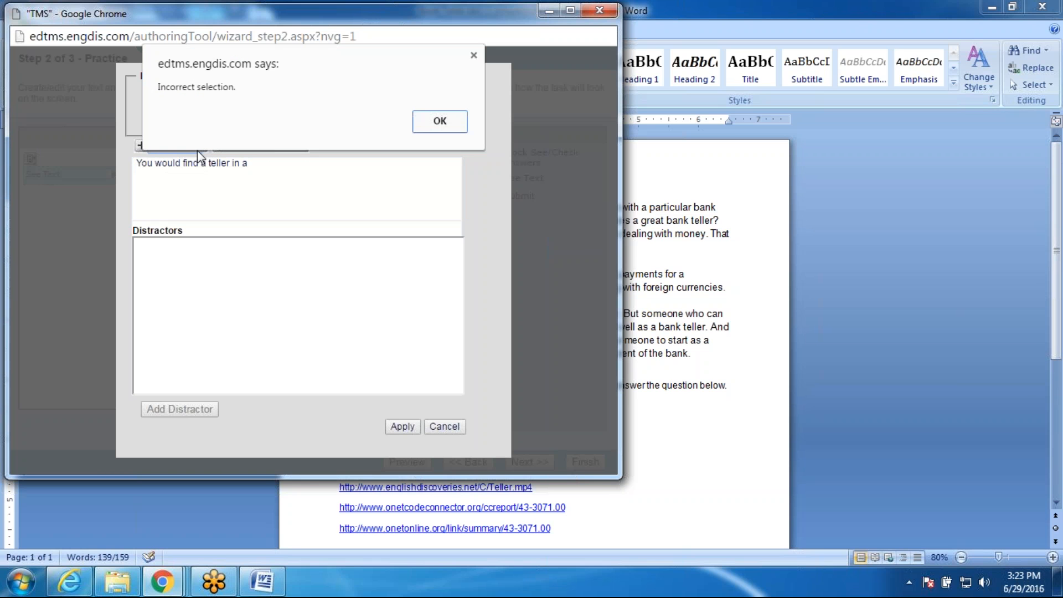
left_click(438, 122)
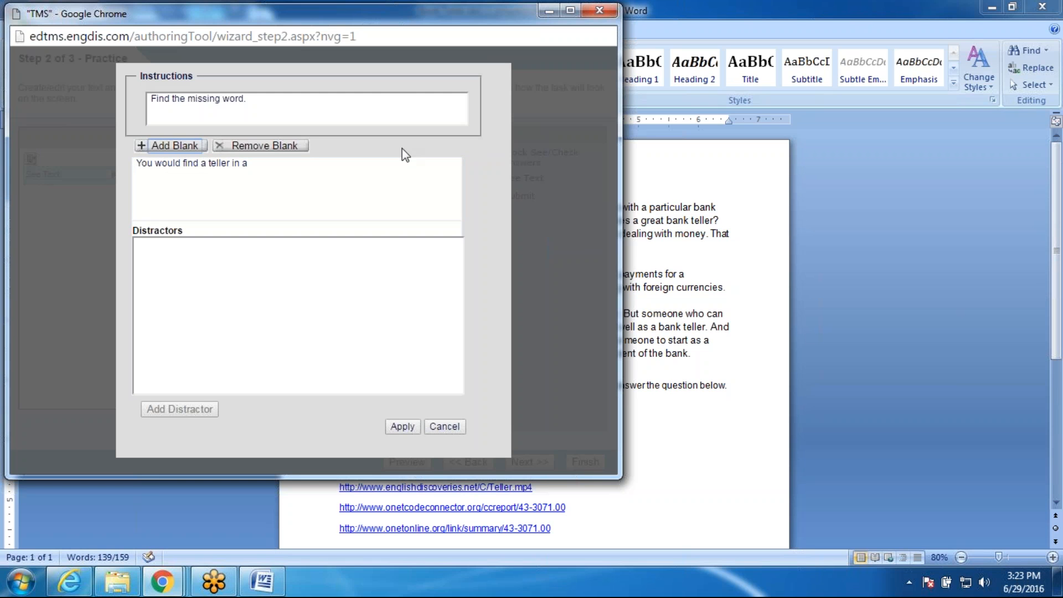
left_click(321, 175)
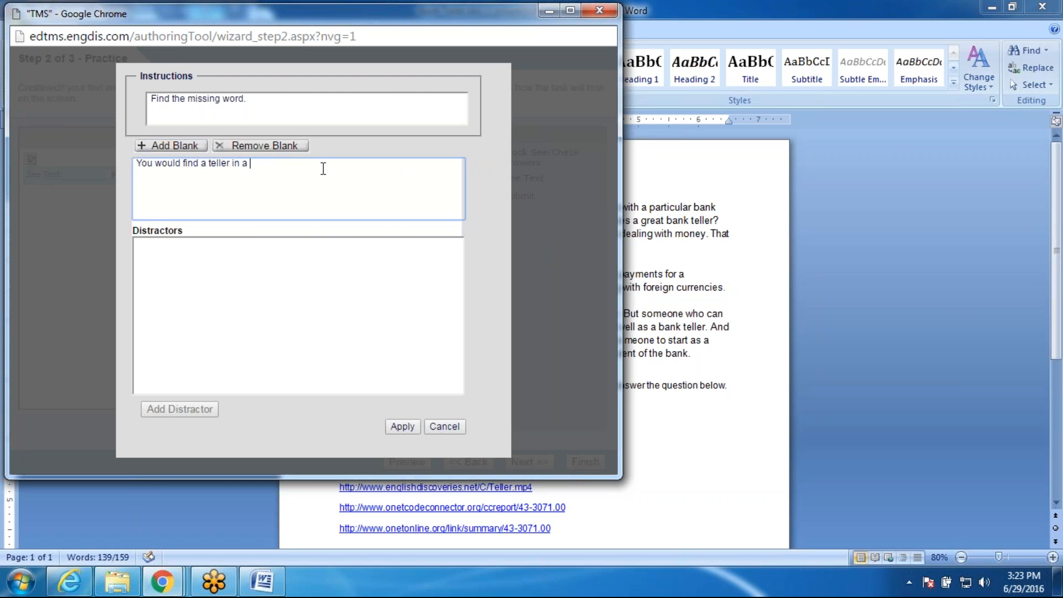
type("v")
key("BackSpace")
type("bank.")
Step: Turn the word 'bank' into the blank and add a third distractor line
left_click_drag(247, 163, 307, 169)
left_click(172, 145)
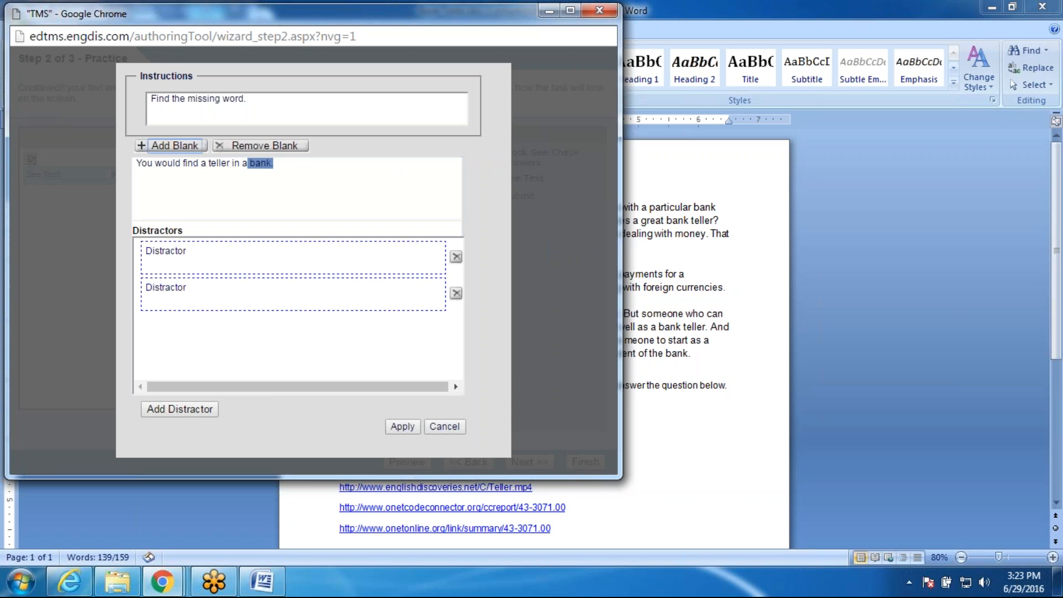
left_click(200, 411)
Step: Fill the three distractors with supermarket, movie and house, then save the question
left_click(185, 258)
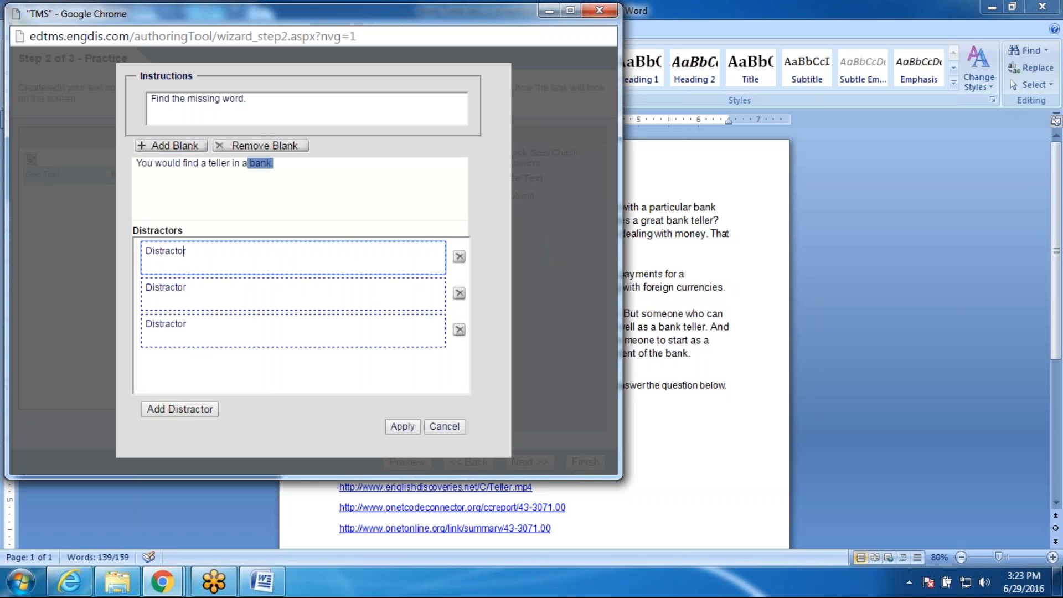
key("BackSpace")
key("BackSpace")
key("BackSpace")
key("BackSpace")
key("BackSpace")
key("BackSpace")
key("BackSpace")
key("BackSpace")
key("BackSpace")
key("BackSpace")
type("supermarke")
key("Tab")
key("ctrl+a")
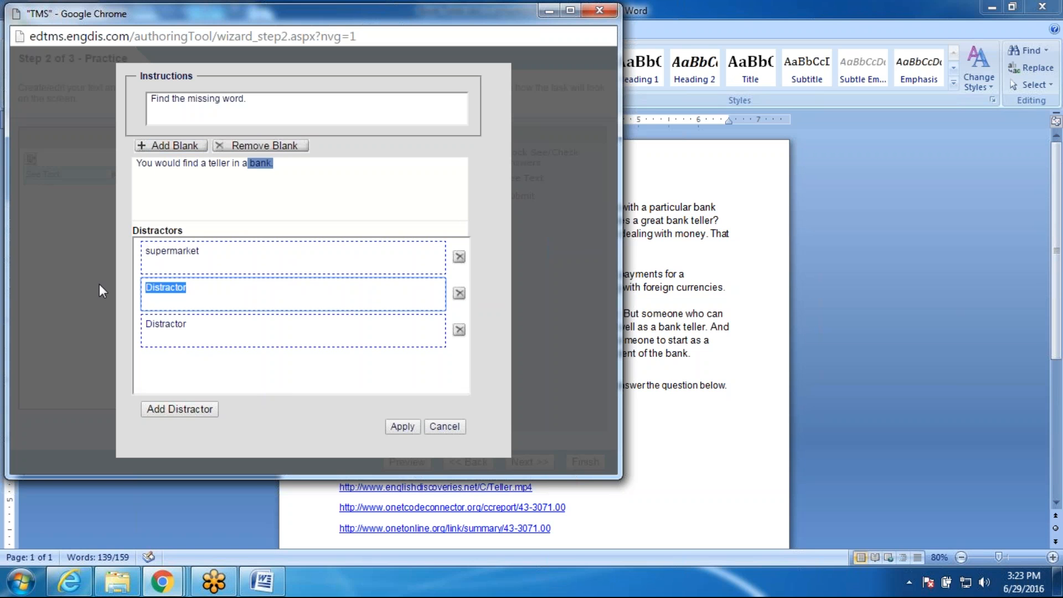
type("movie")
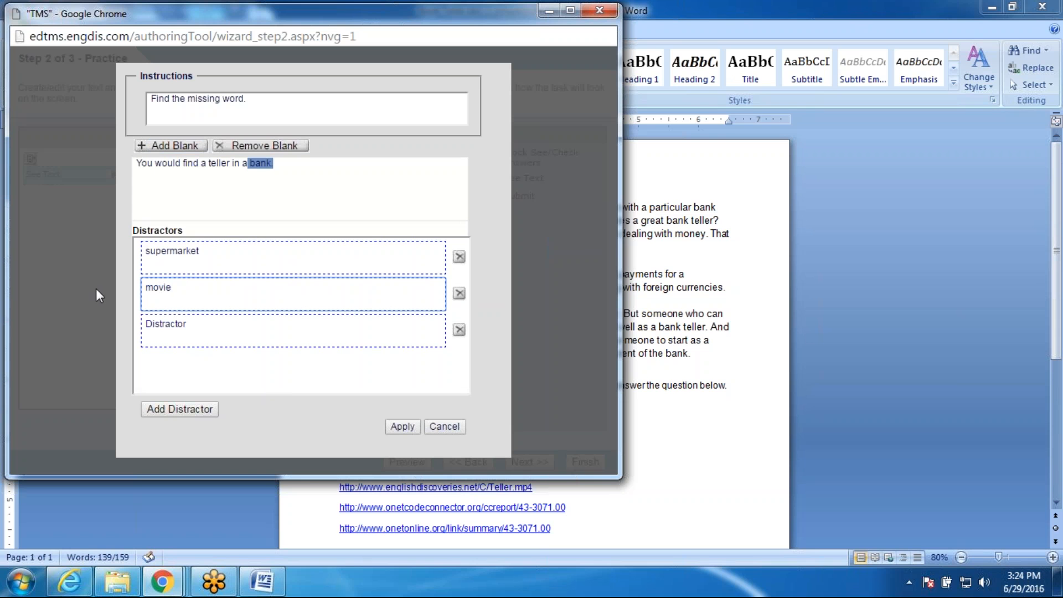
left_click_drag(209, 323, 143, 319)
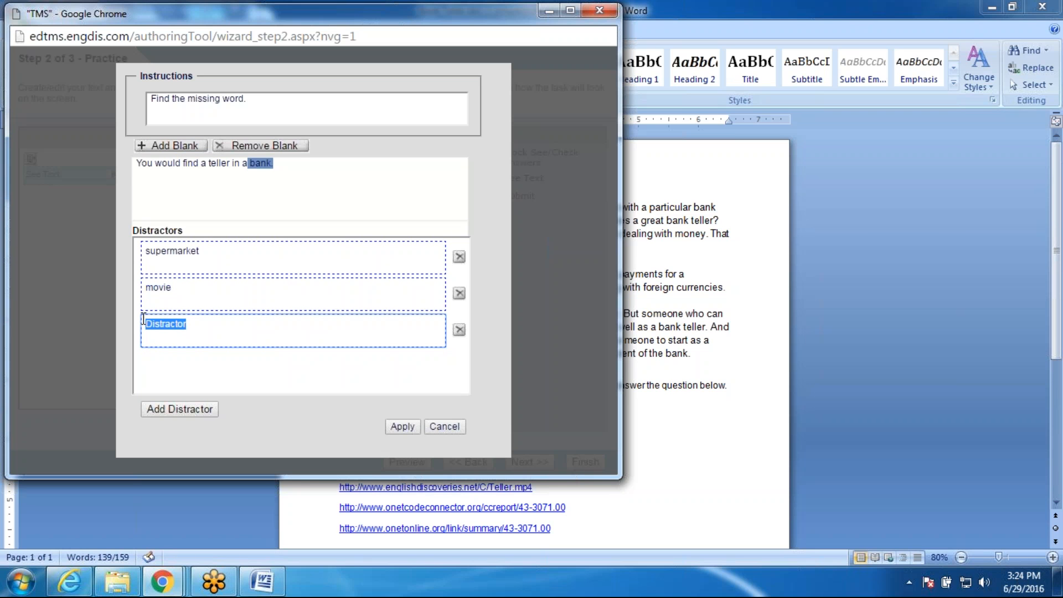
type("house")
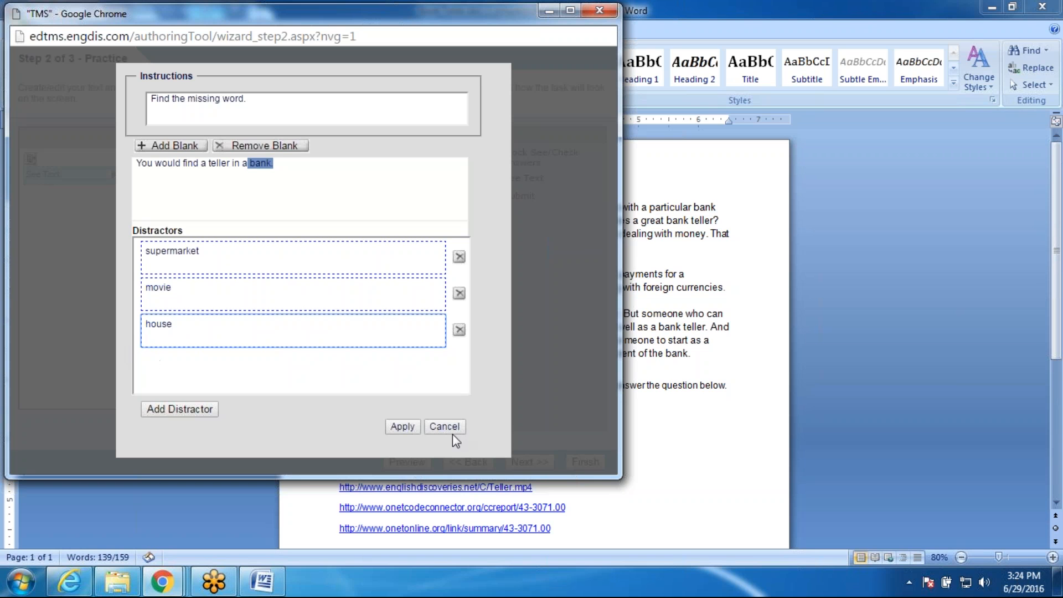
left_click(405, 428)
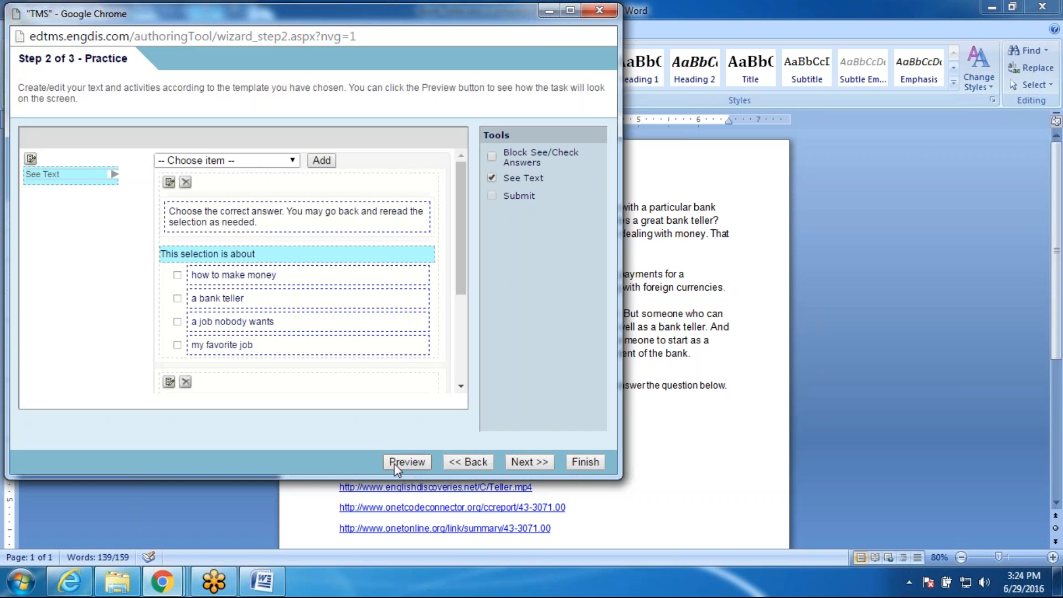
Step: Advance to the Test step and add a new closed question there
left_click(534, 464)
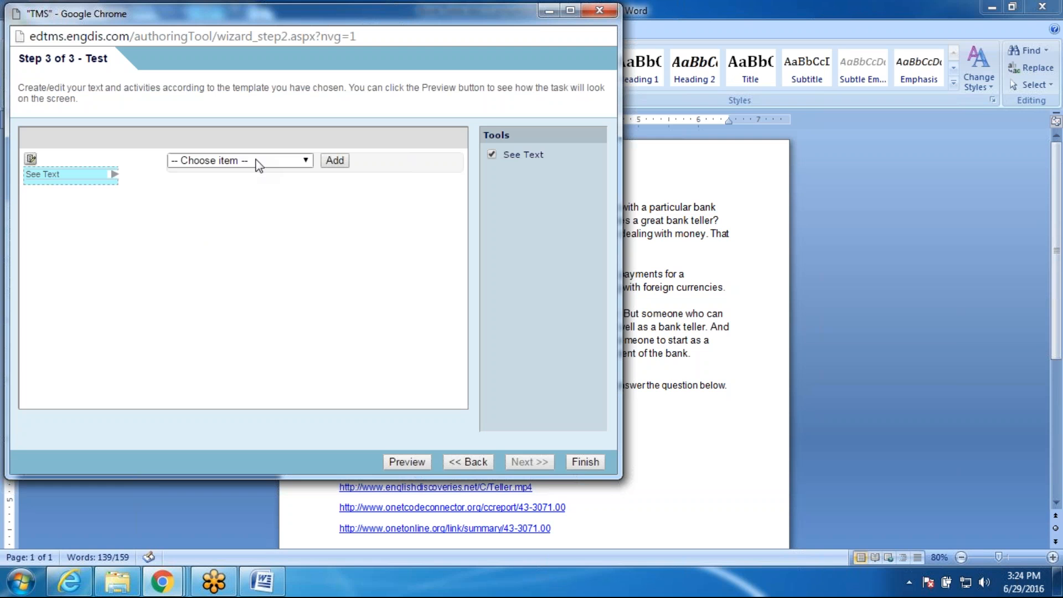
left_click(258, 165)
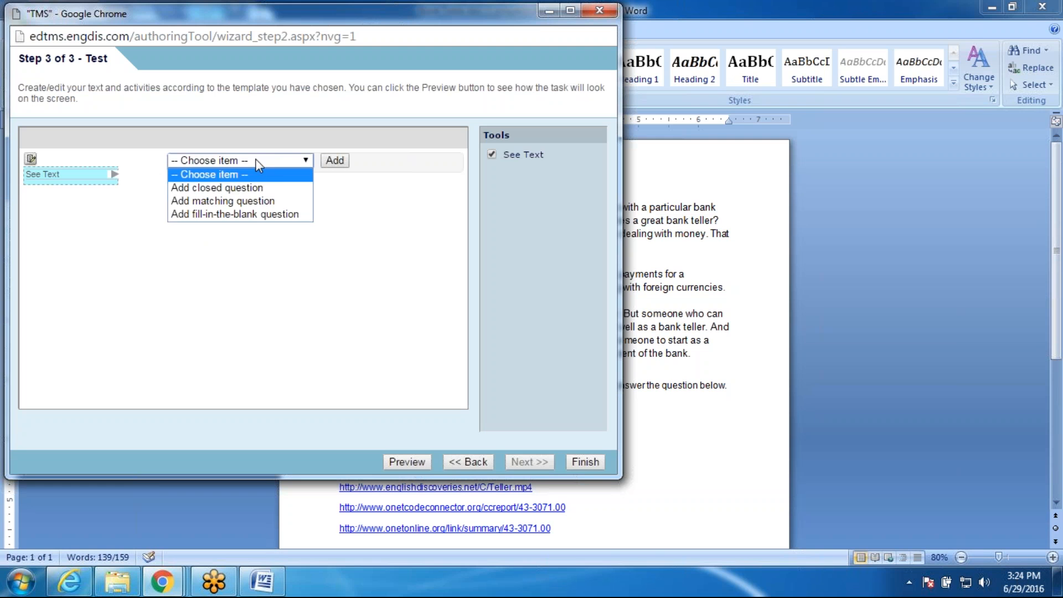
left_click(253, 189)
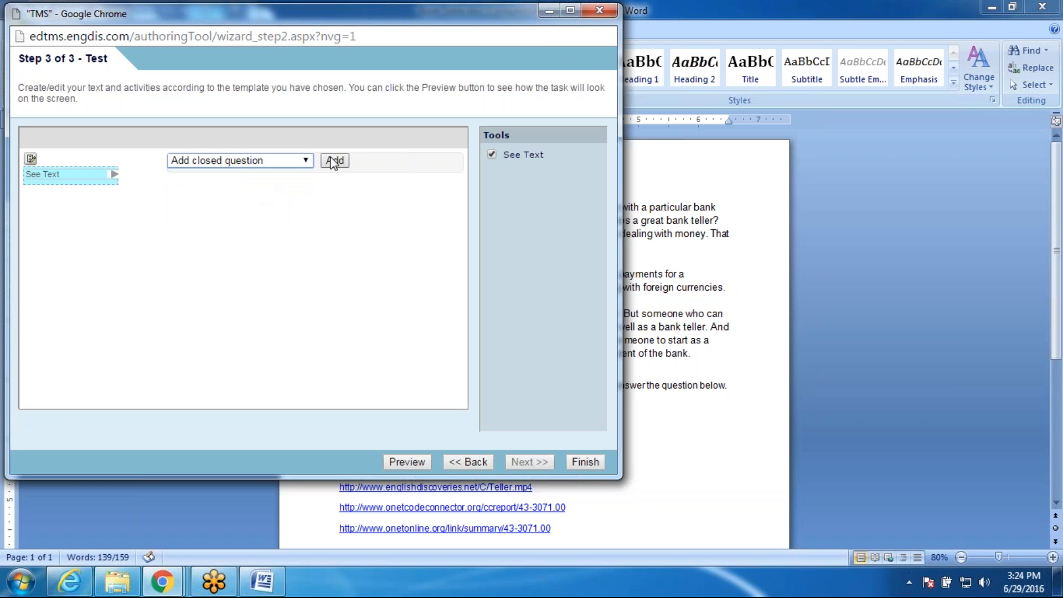
left_click(334, 161)
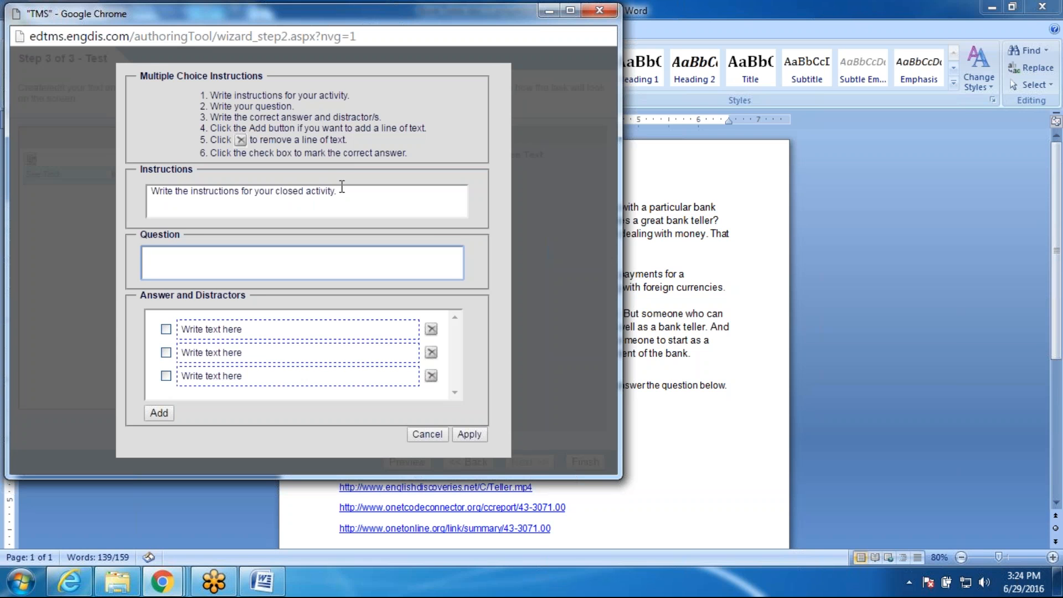
Step: Set instructions 'Complete the test questions.' and question text 'Did you like the video'
left_click(341, 188)
type("Re")
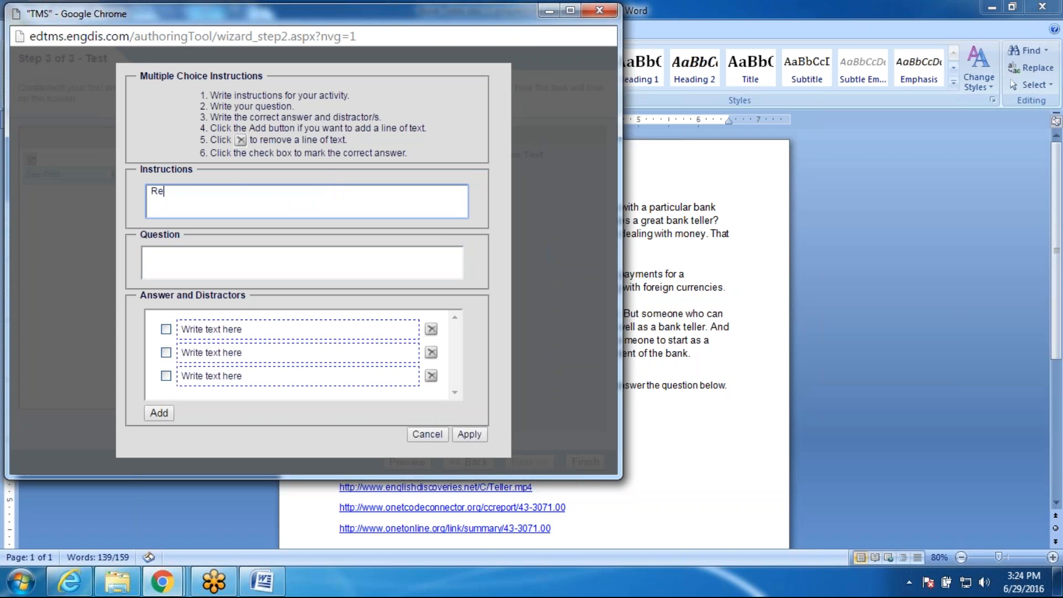
key("BackSpace")
key("BackSpace")
type("Complete the test que")
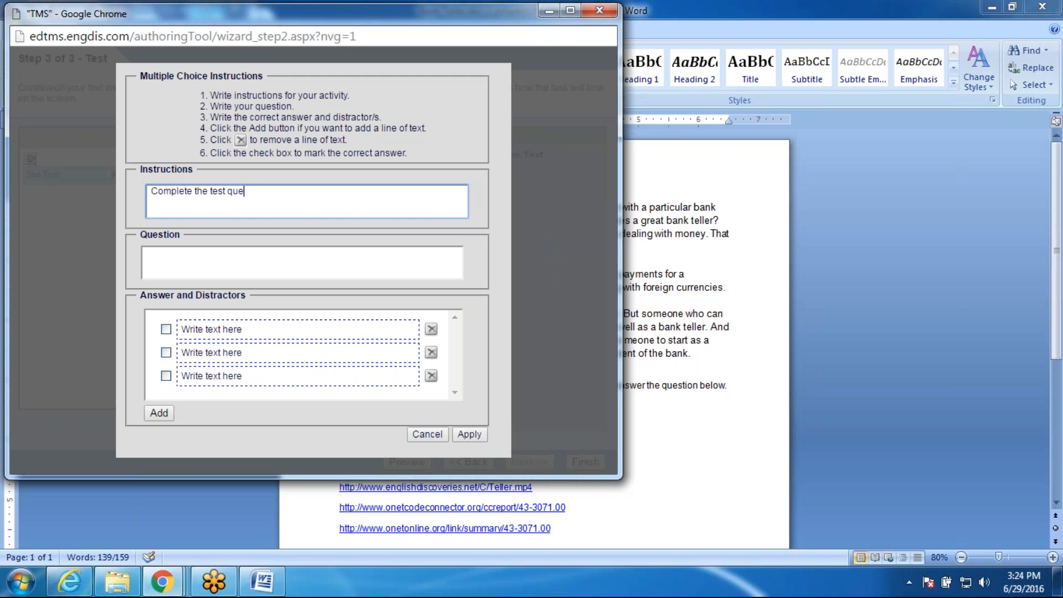
type("stions.")
left_click(151, 255)
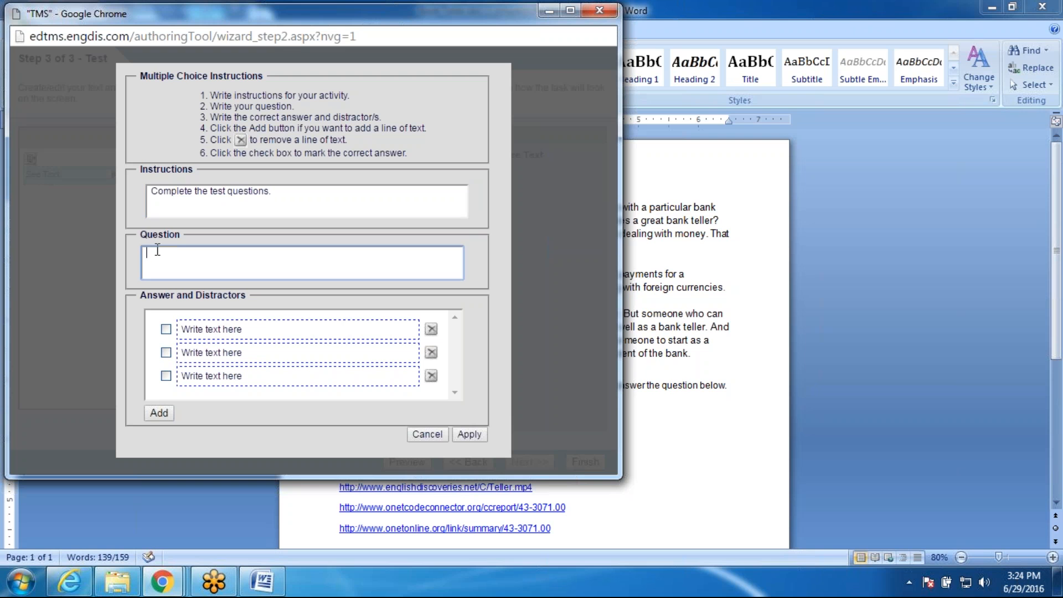
type("Did you like the video")
Step: Enter answers Yes, No, There wasn't a video, I prefer ice cream.; mark Yes correct and apply
left_click(271, 332)
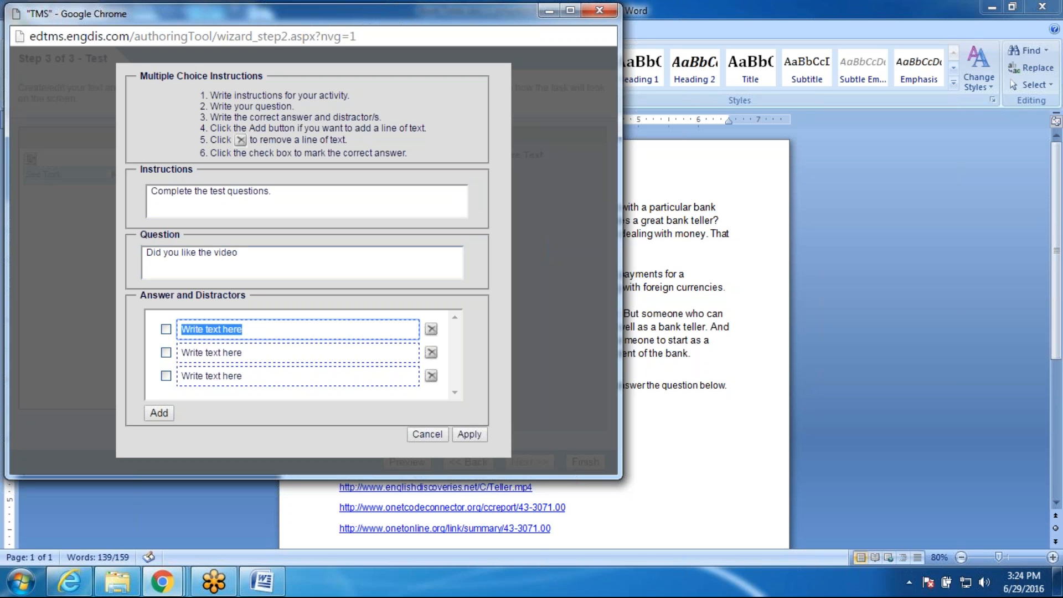
type("Yes")
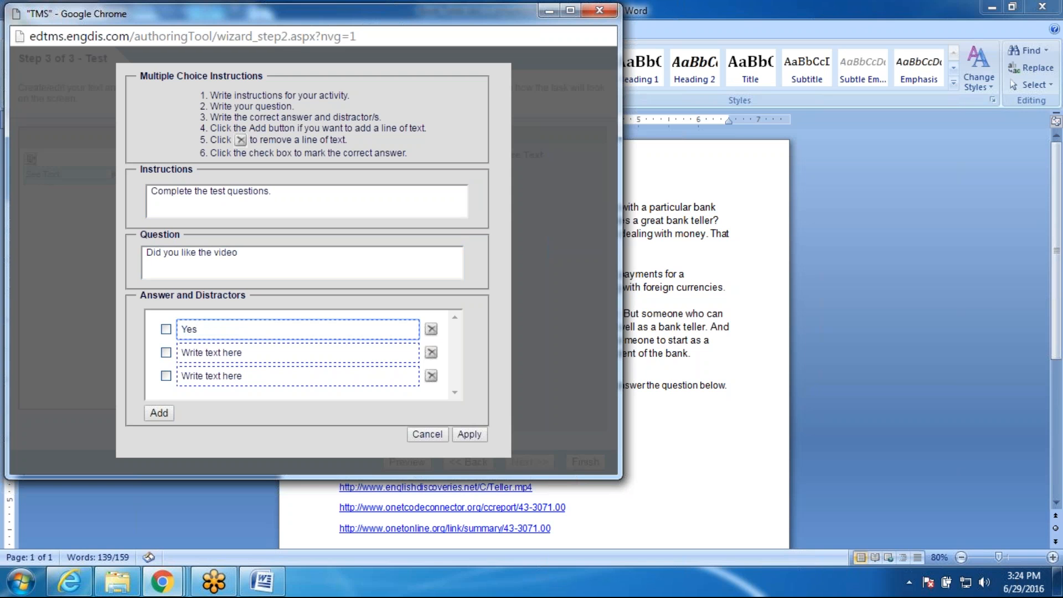
key("Tab")
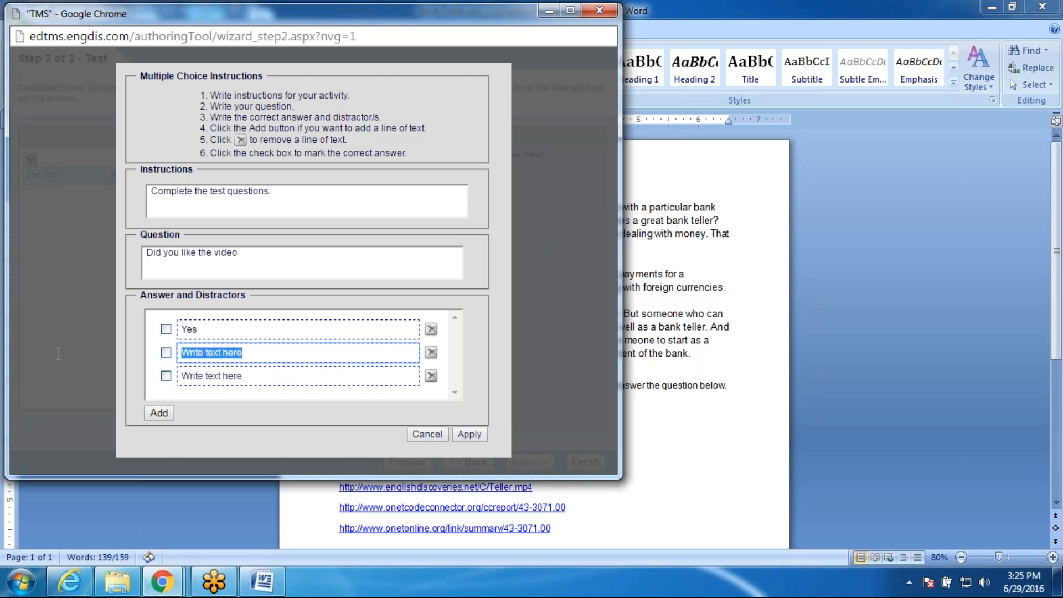
type("No")
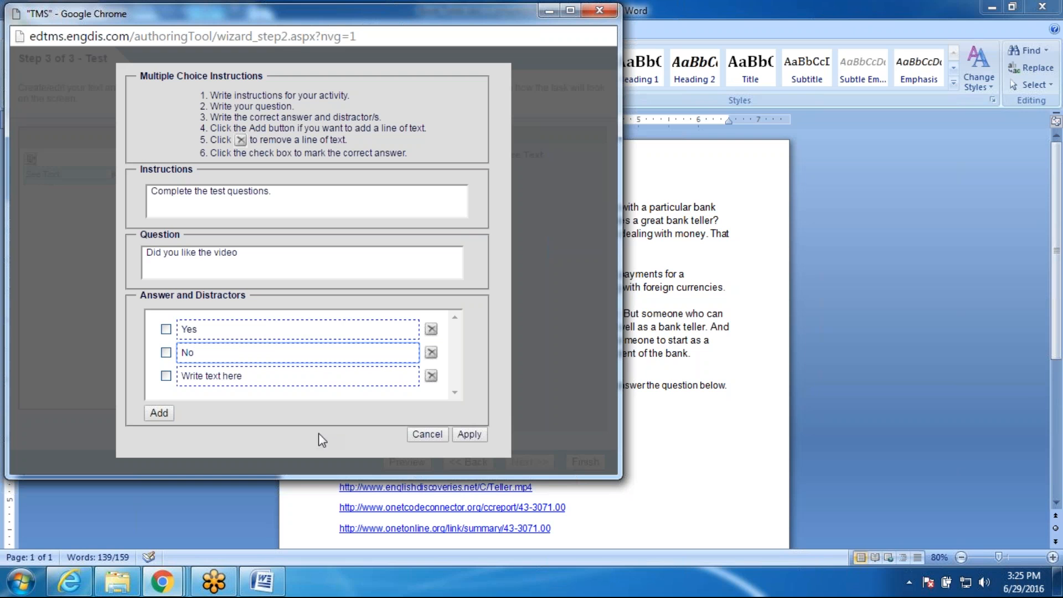
key("Tab")
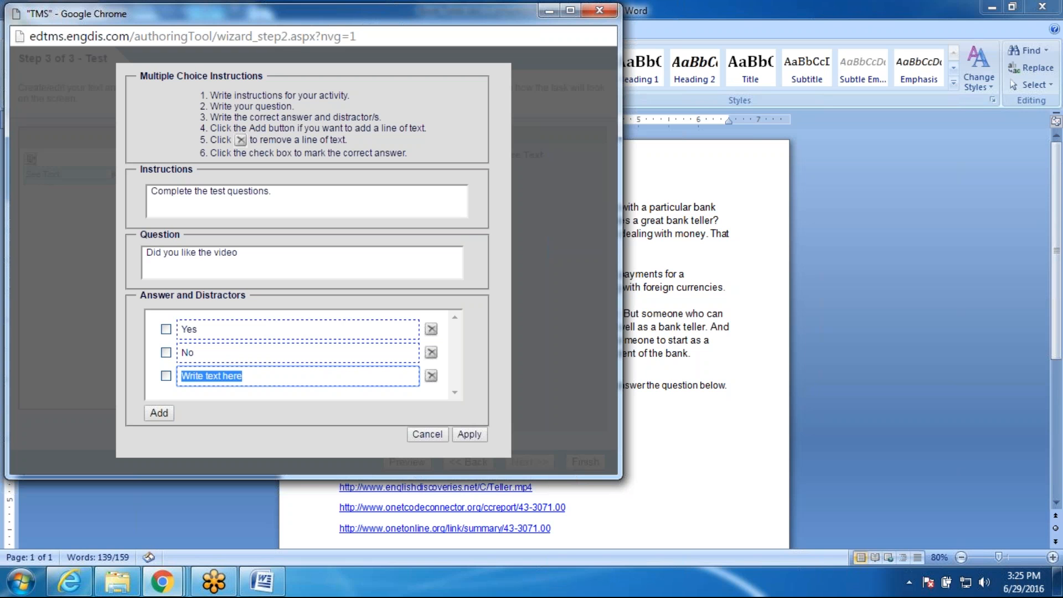
type("There wa")
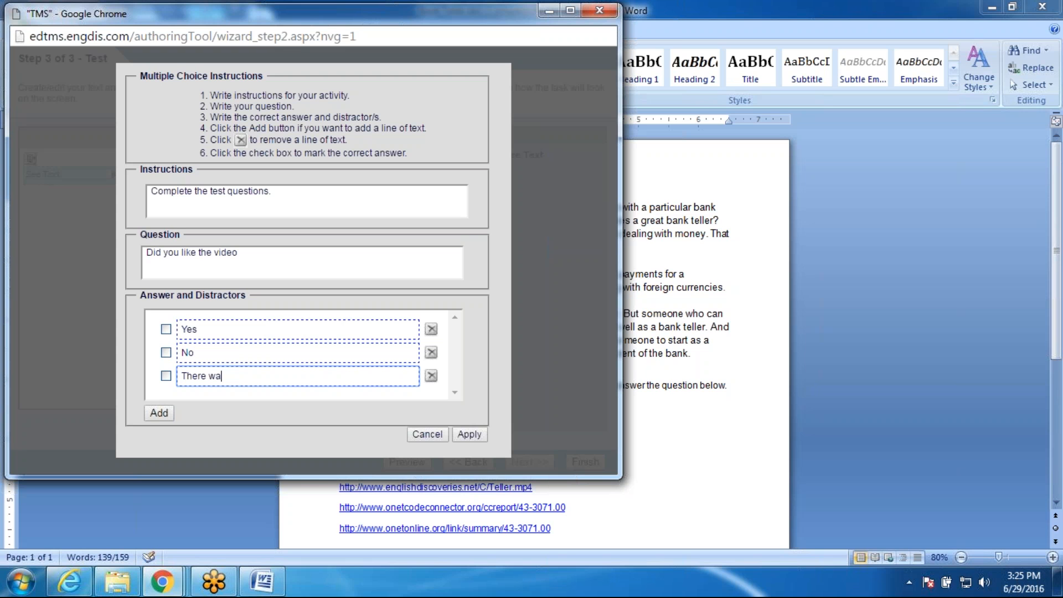
type("sn't a video")
left_click(168, 413)
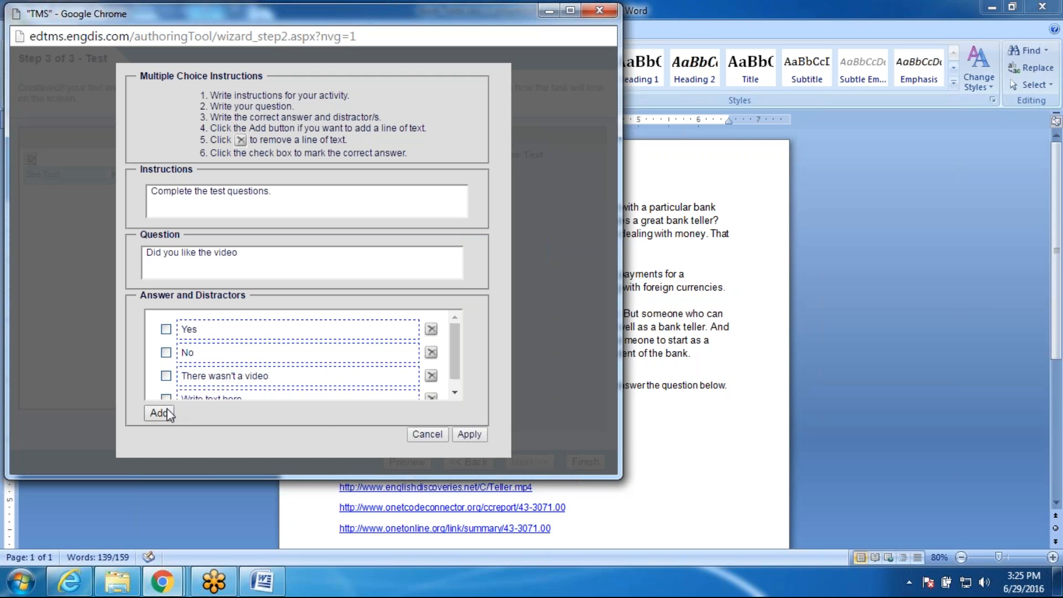
left_click(454, 392)
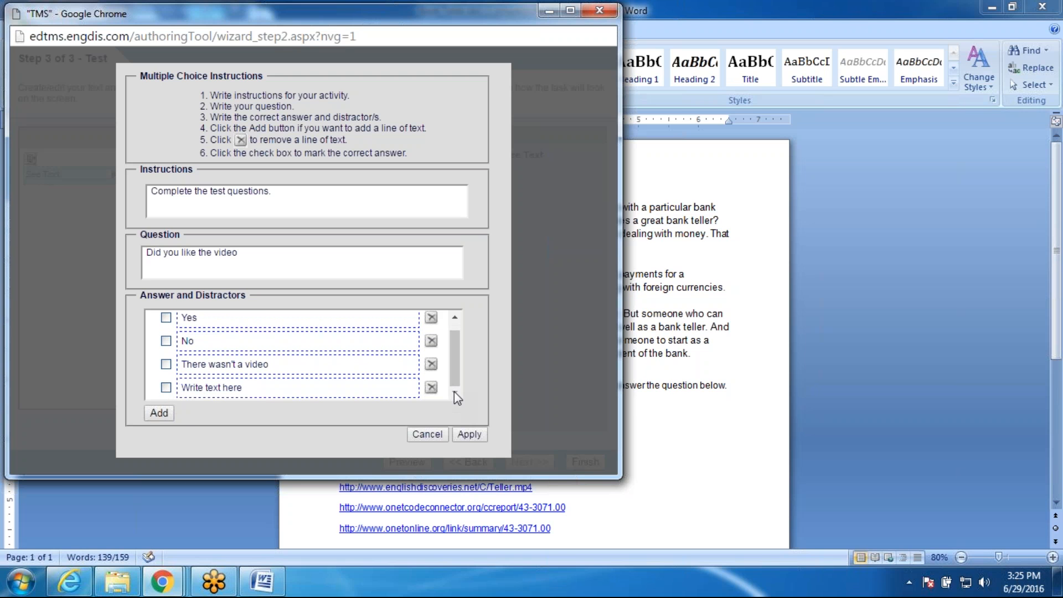
left_click(166, 318)
left_click_drag(284, 389, 182, 389)
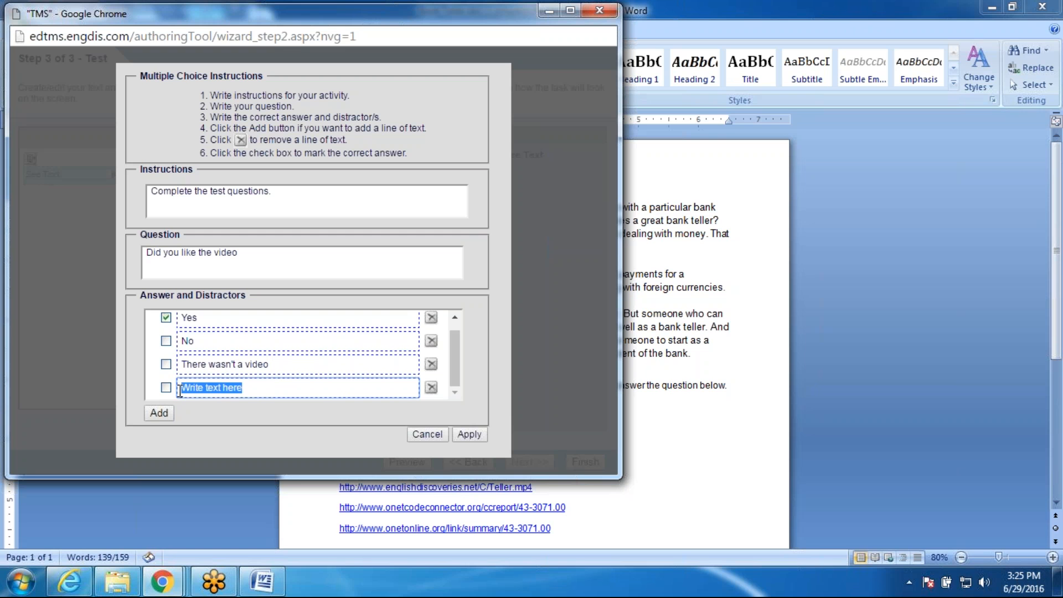
type("I")
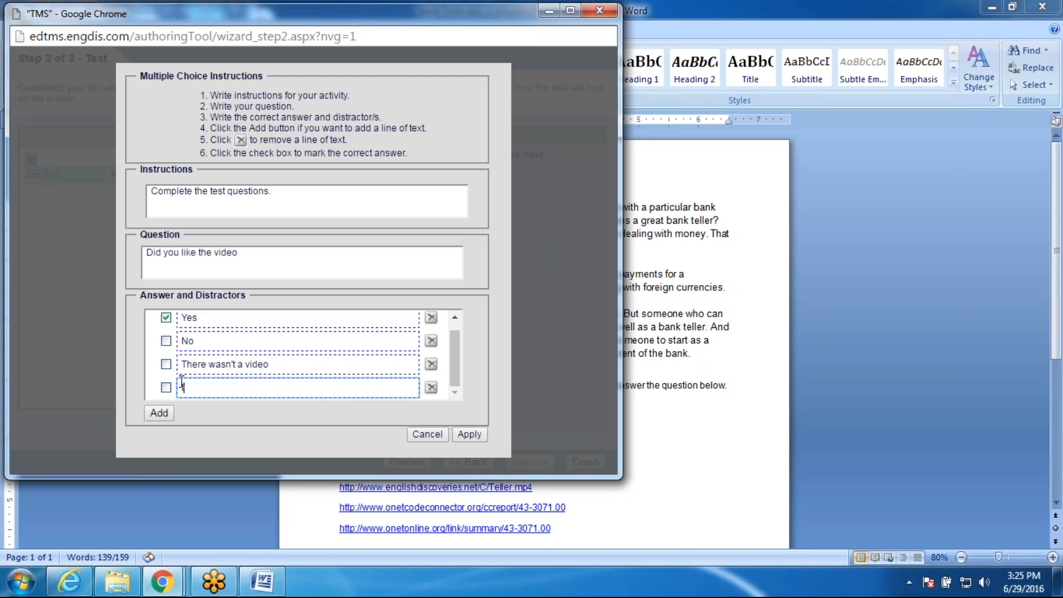
type(" prefer")
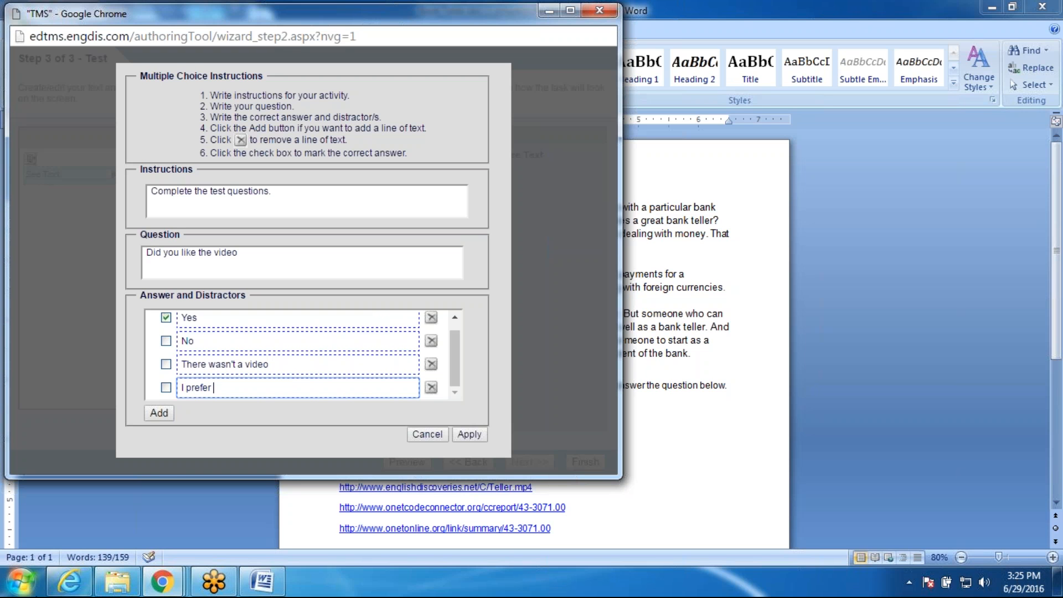
type(" ice cream.")
left_click(482, 434)
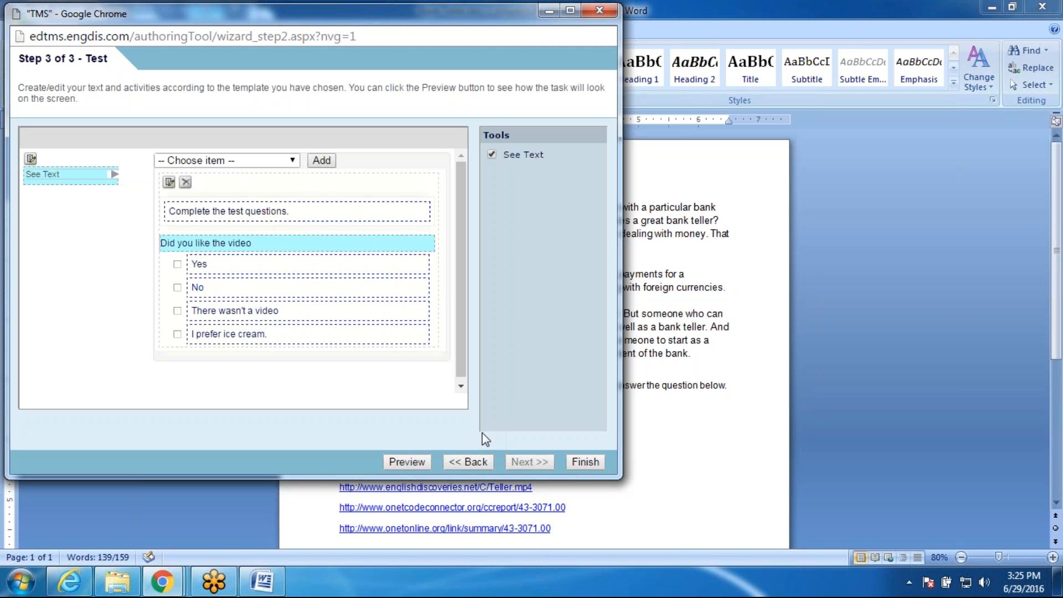
Step: Finish the lesson, close Word and the Teller.mp4 video, and return to the TMS in Chrome
left_click(604, 464)
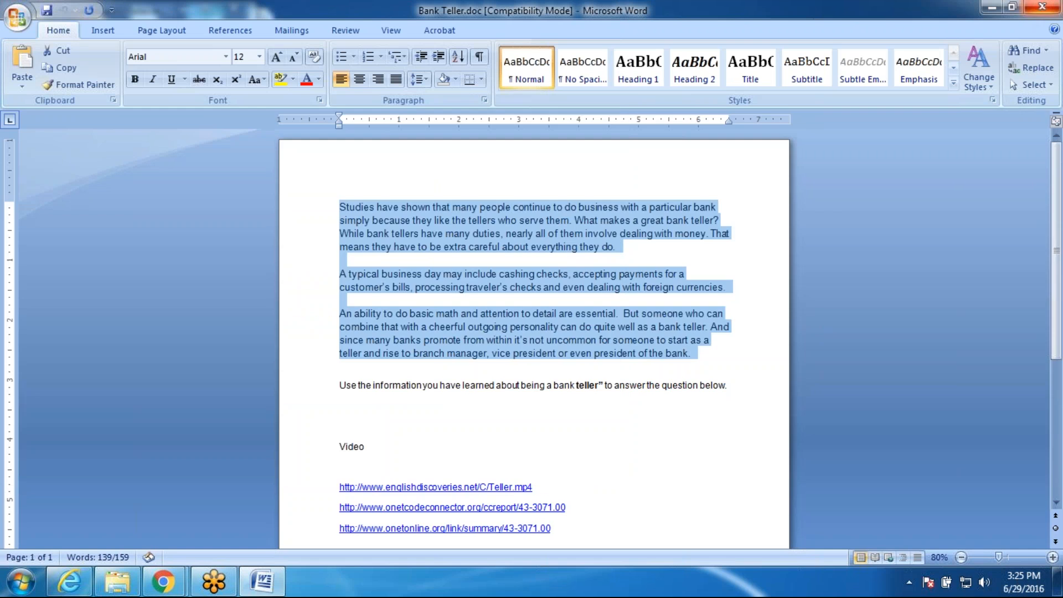
left_click(1045, 8)
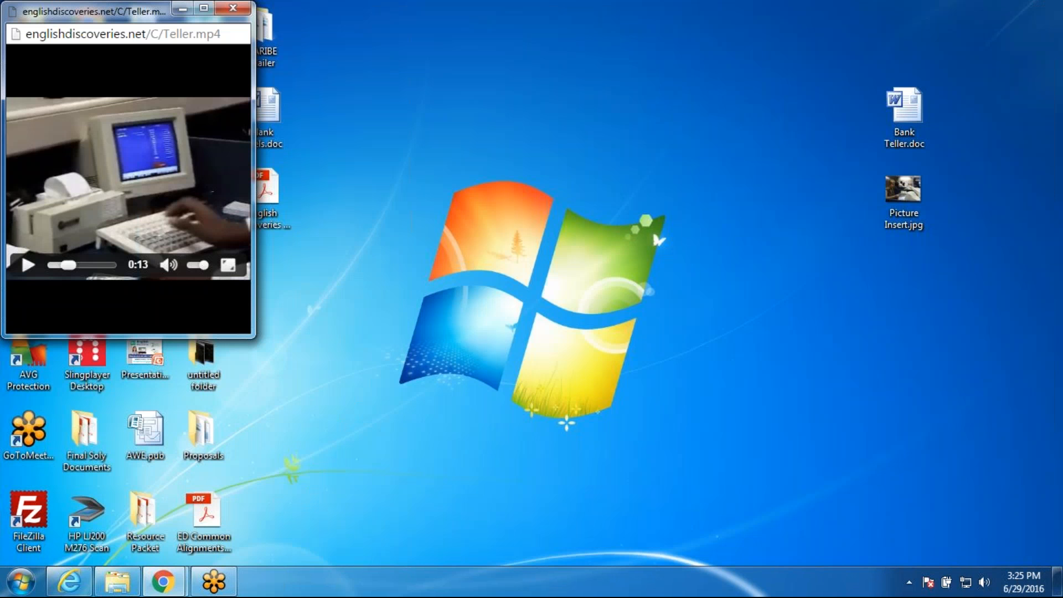
left_click(233, 8)
mouse_move(165, 581)
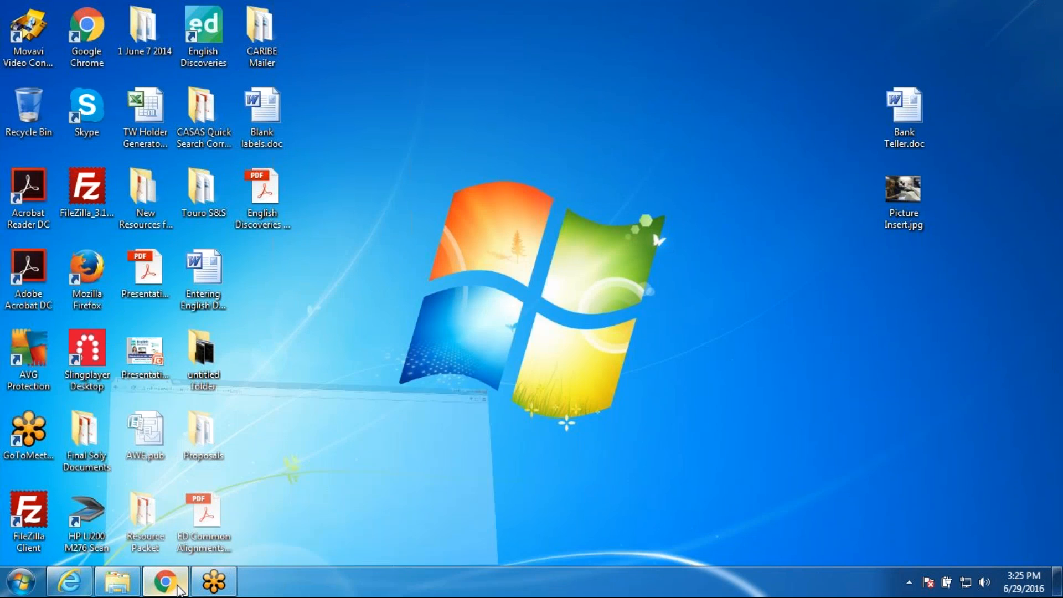
left_click(208, 529)
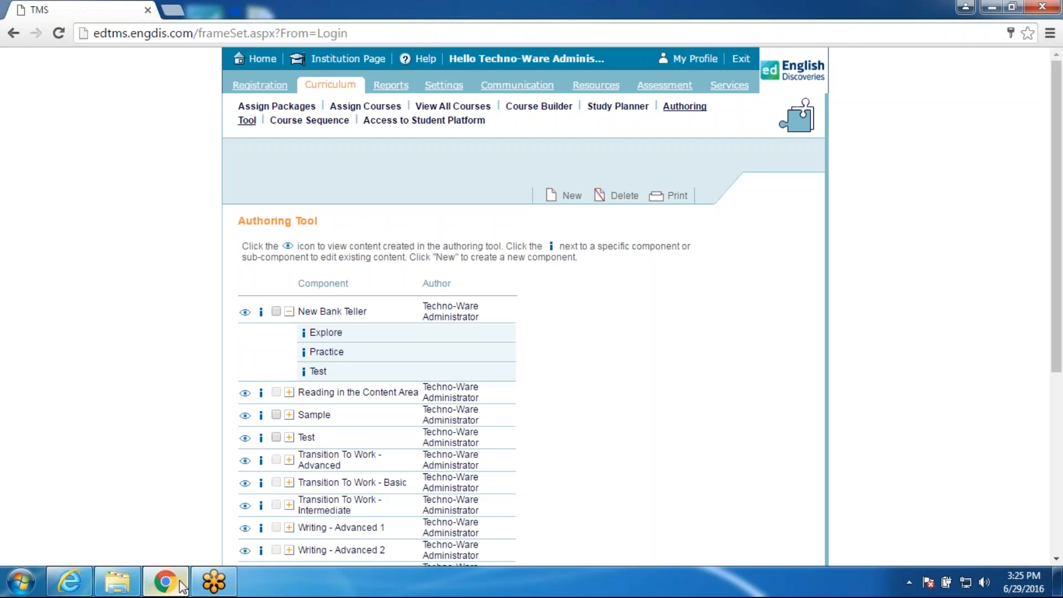
Step: Preview New Bank Teller and check 'how to make money' on the first Practice question
left_click(245, 312)
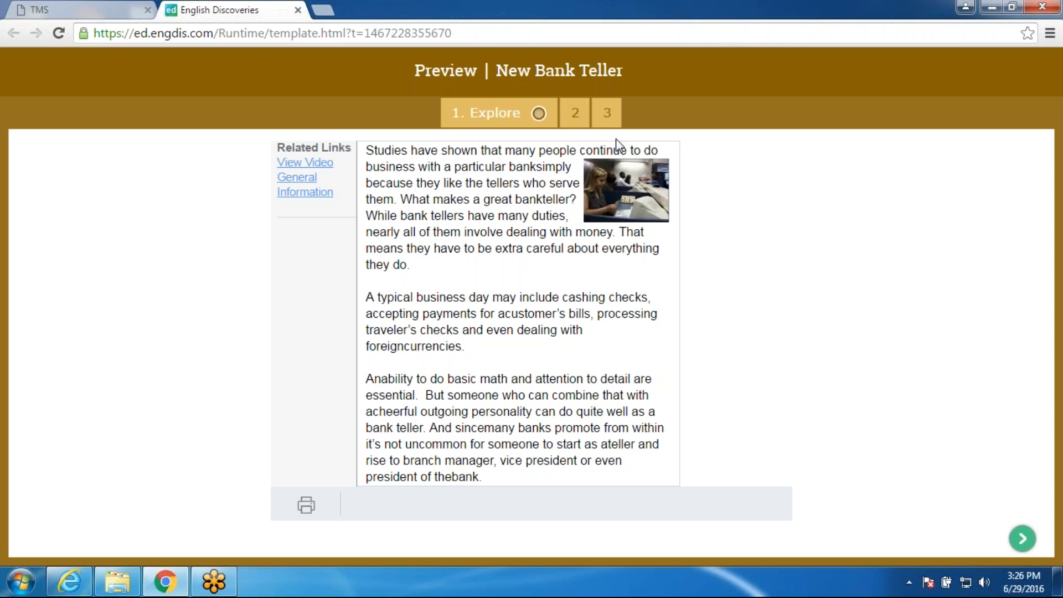
left_click(578, 113)
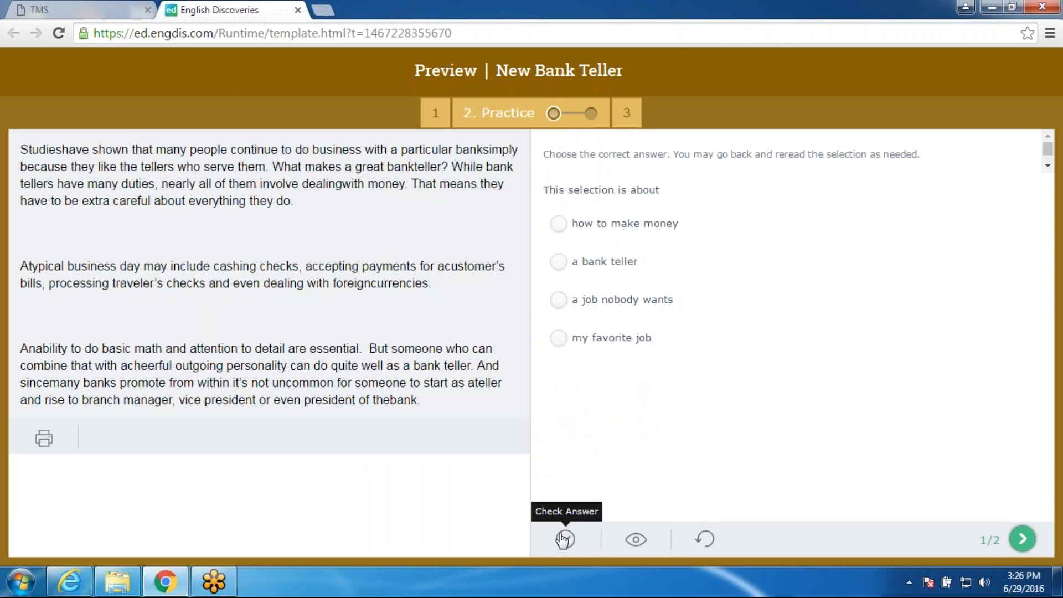
left_click(633, 544)
left_click(633, 543)
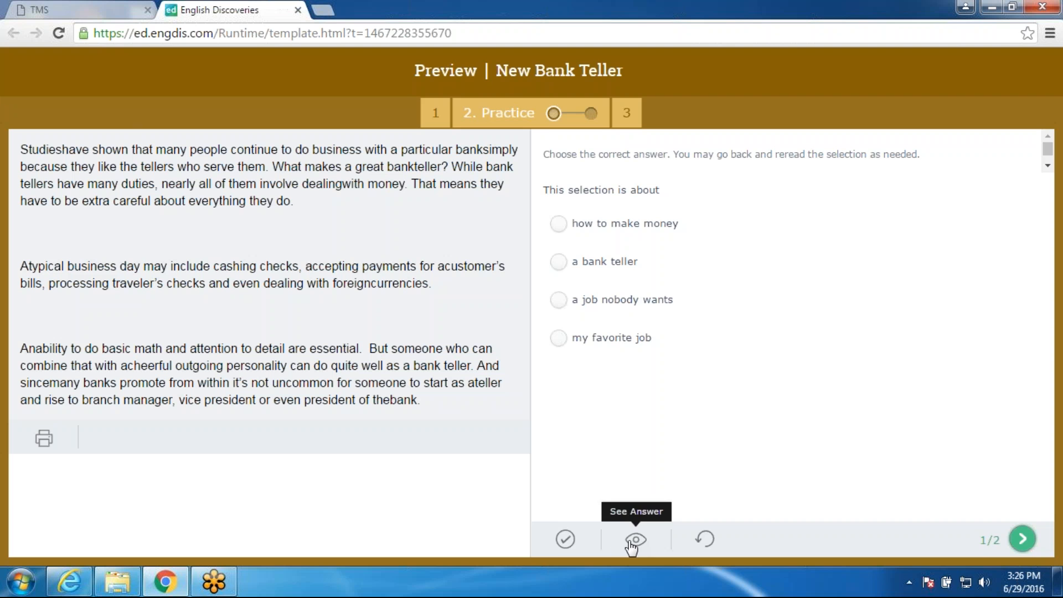
left_click(563, 230)
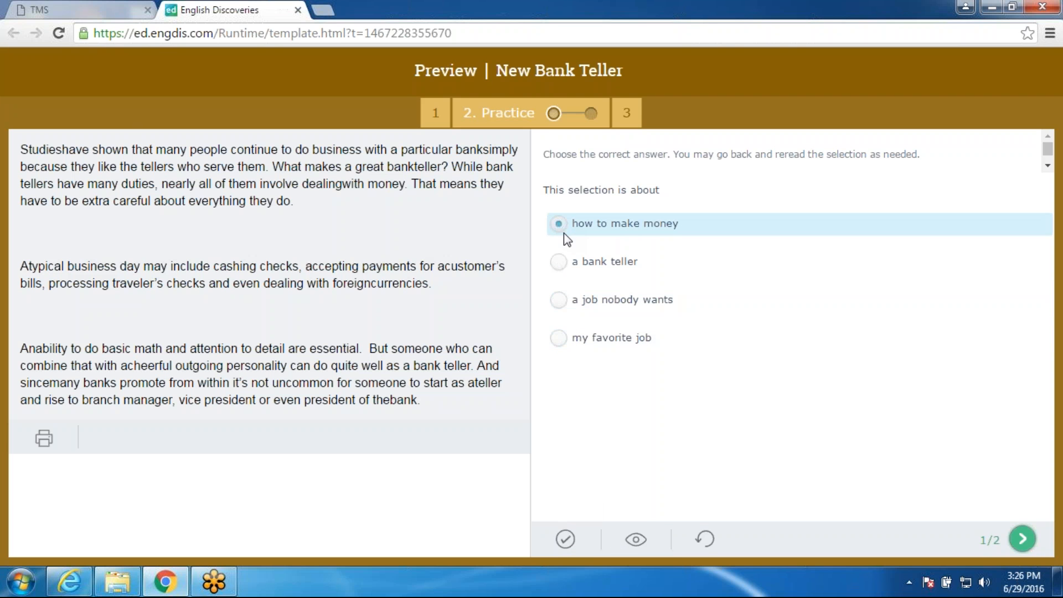
left_click(576, 545)
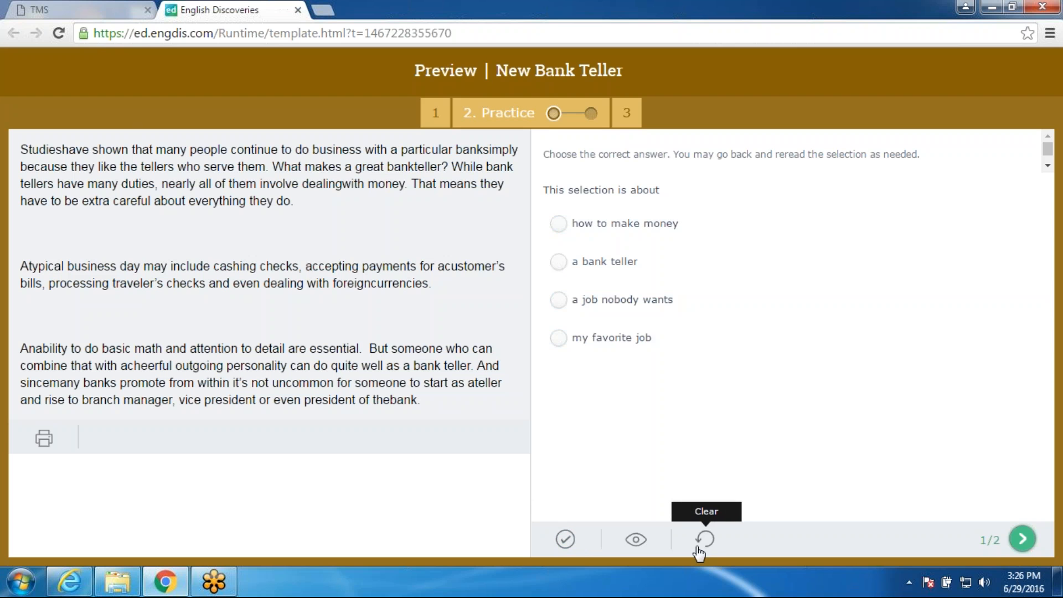
left_click(1020, 541)
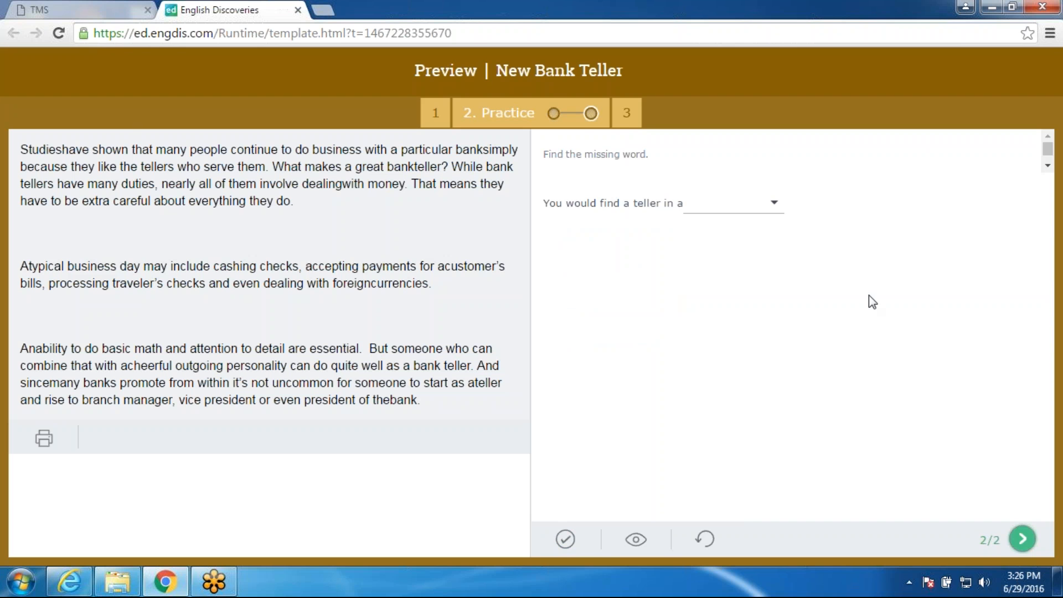
Step: Fill the missing word with 'bank', check it correct, then move to the Test step
left_click(773, 203)
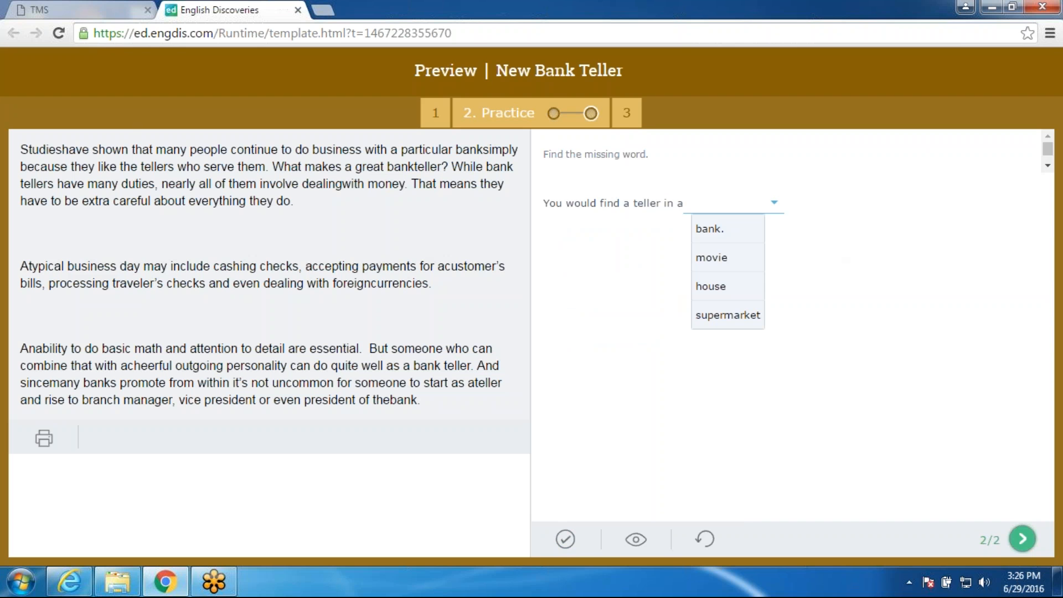
left_click(718, 231)
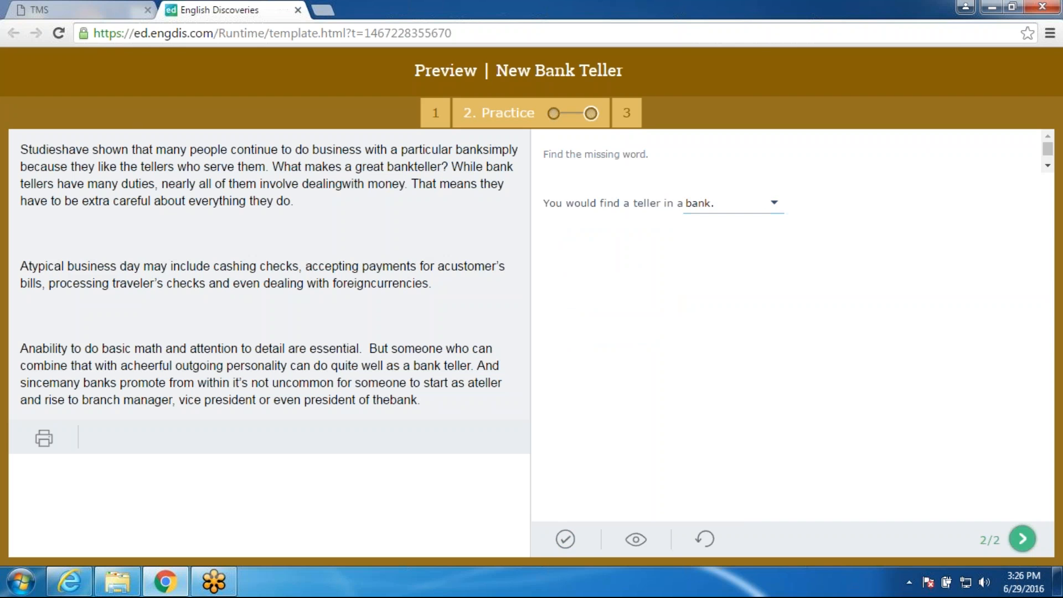
left_click(565, 540)
left_click(627, 113)
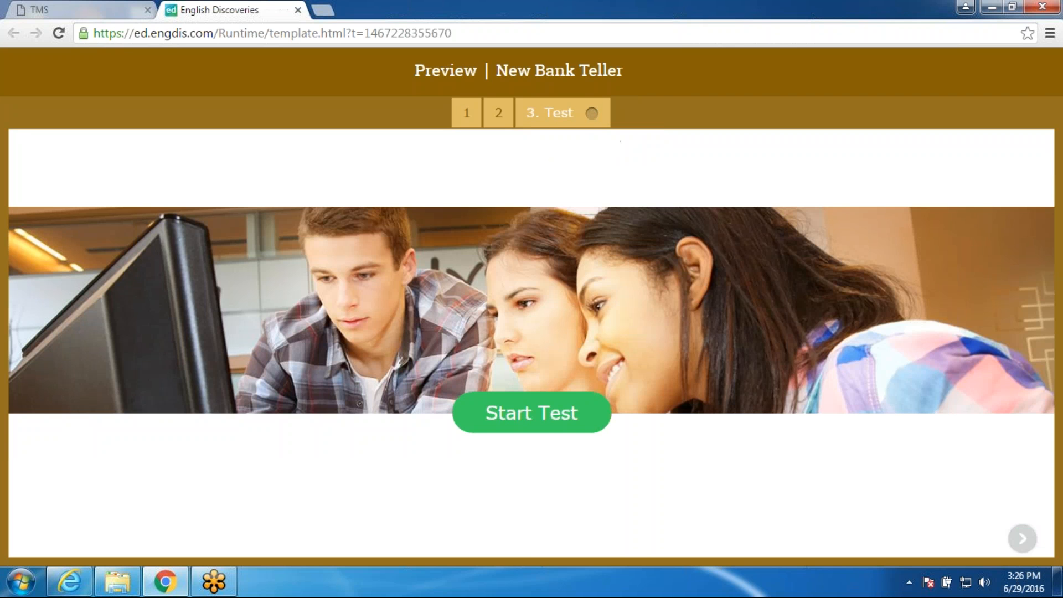
Step: Take the test answering Yes for 100%, close the preview and exit the TMS
left_click(532, 413)
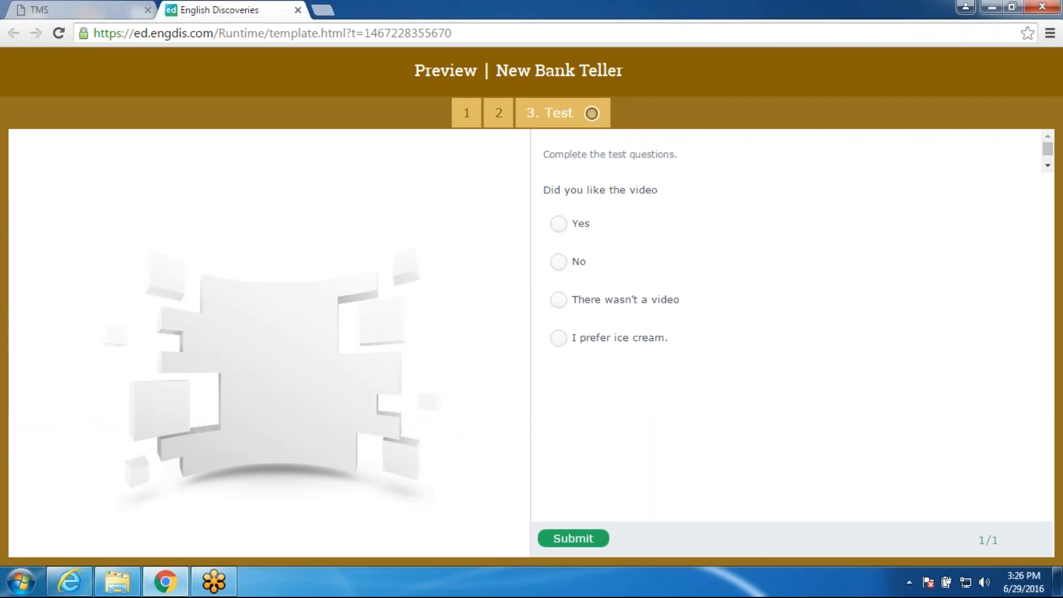
left_click(559, 226)
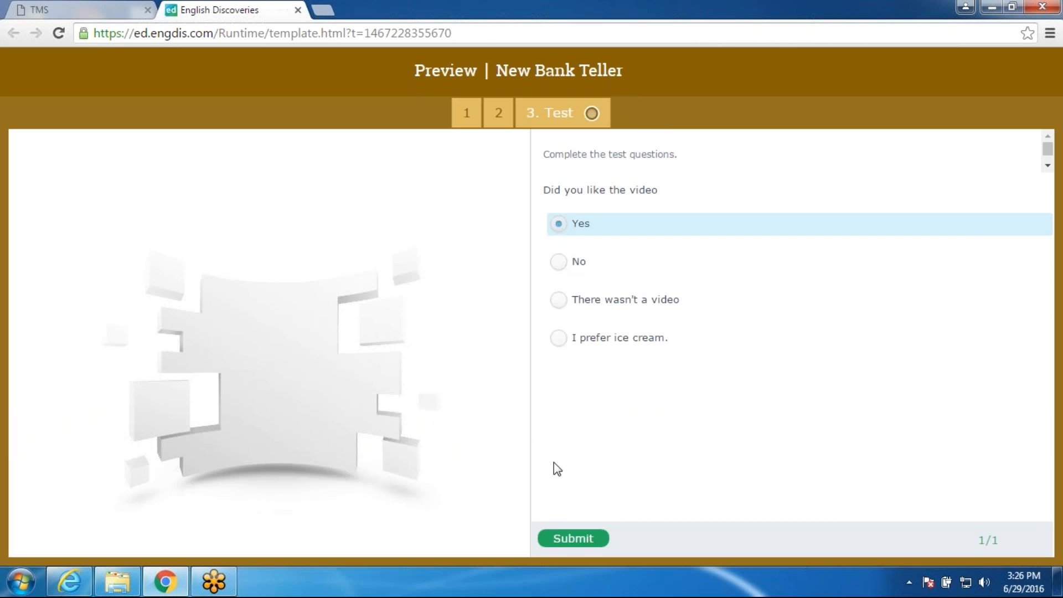
left_click(568, 541)
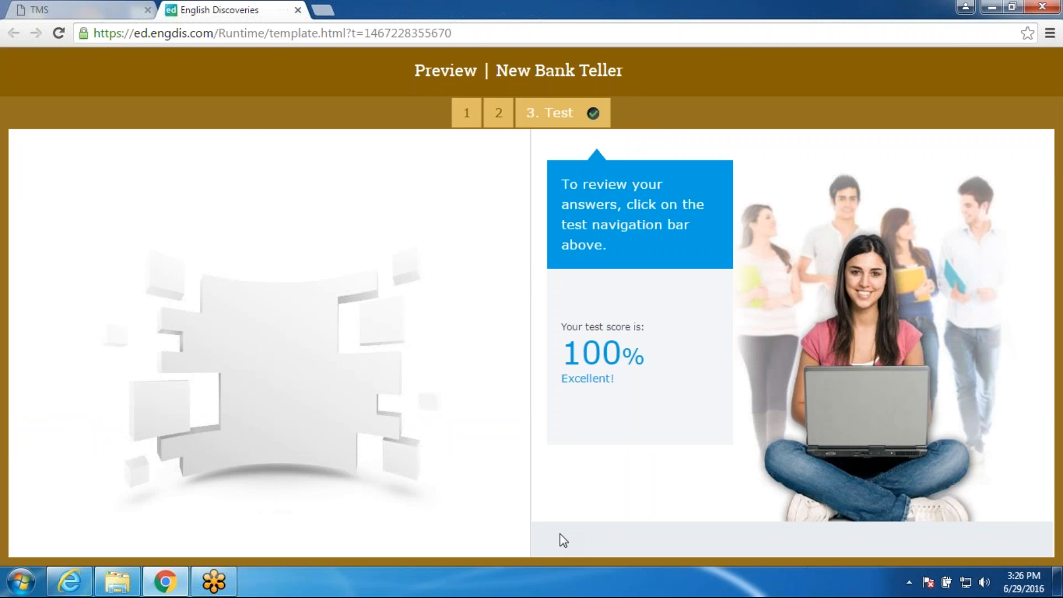
left_click(298, 12)
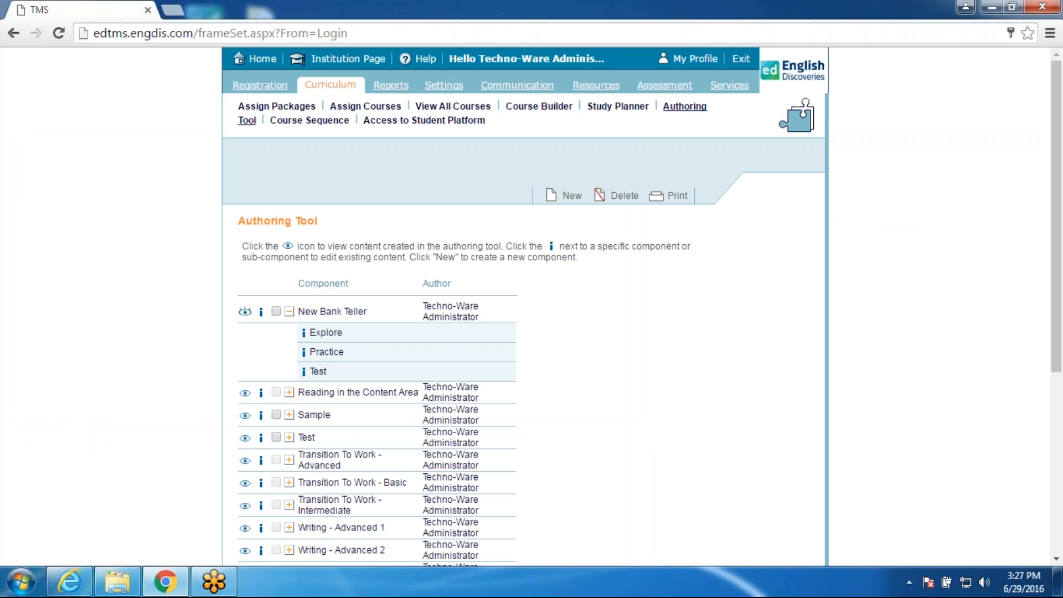
left_click(744, 60)
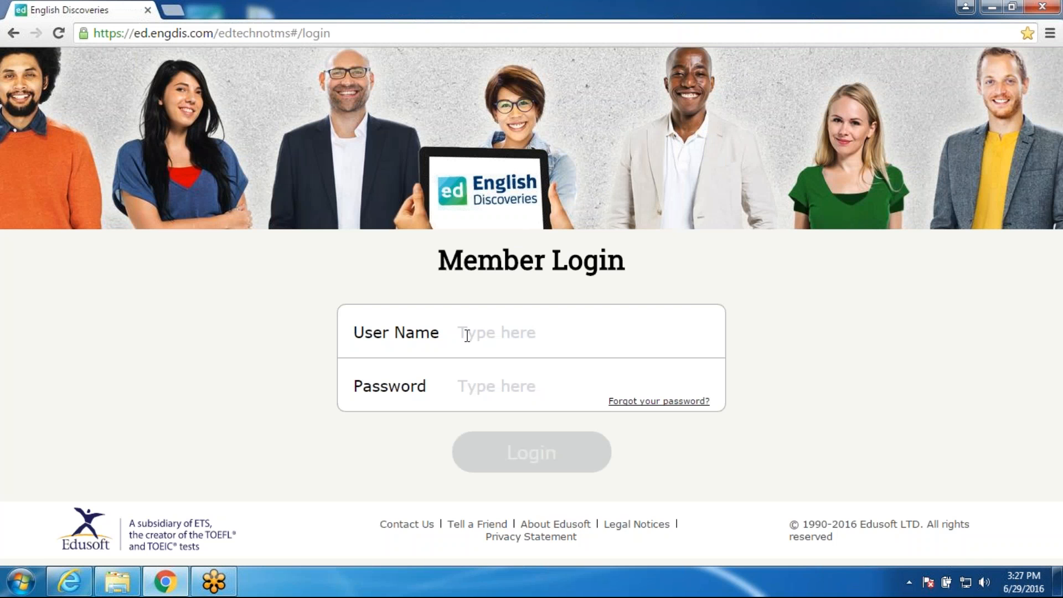
Step: Log into the student platform with the user name and password, dismissing the session warning
left_click(468, 331)
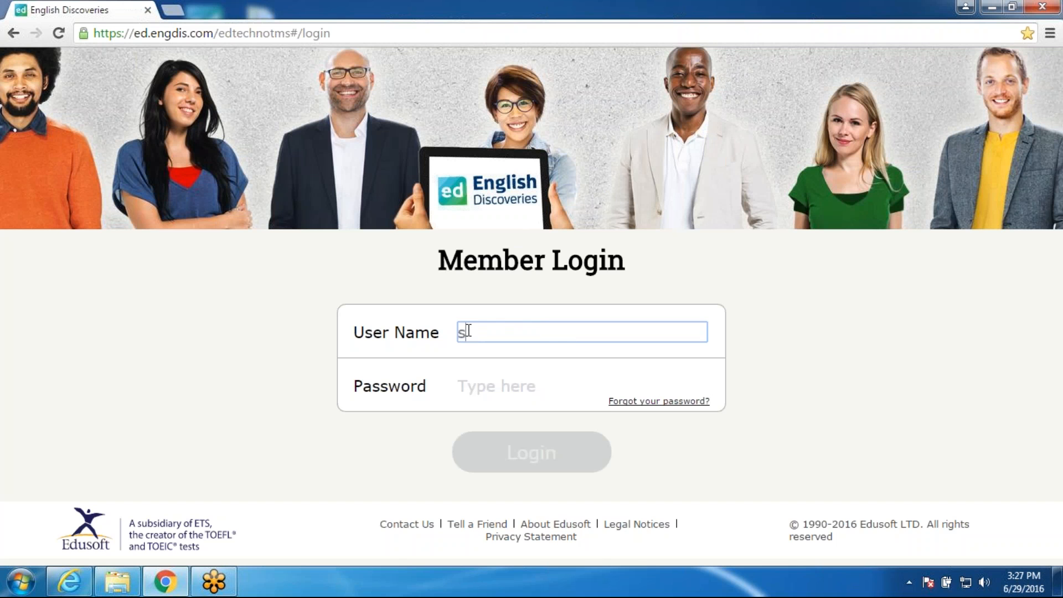
left_click(484, 384)
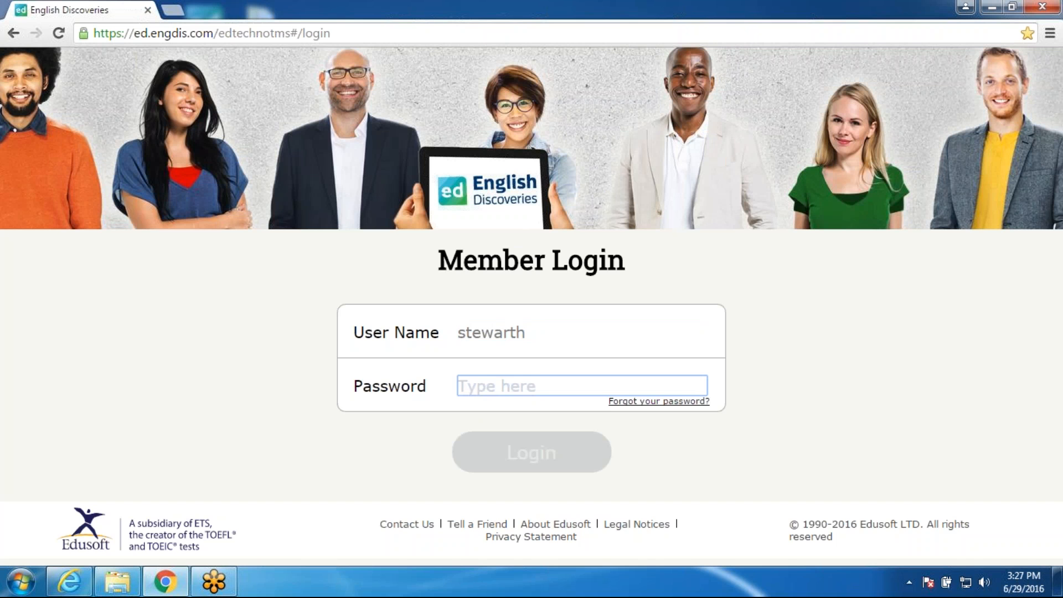
type("*****")
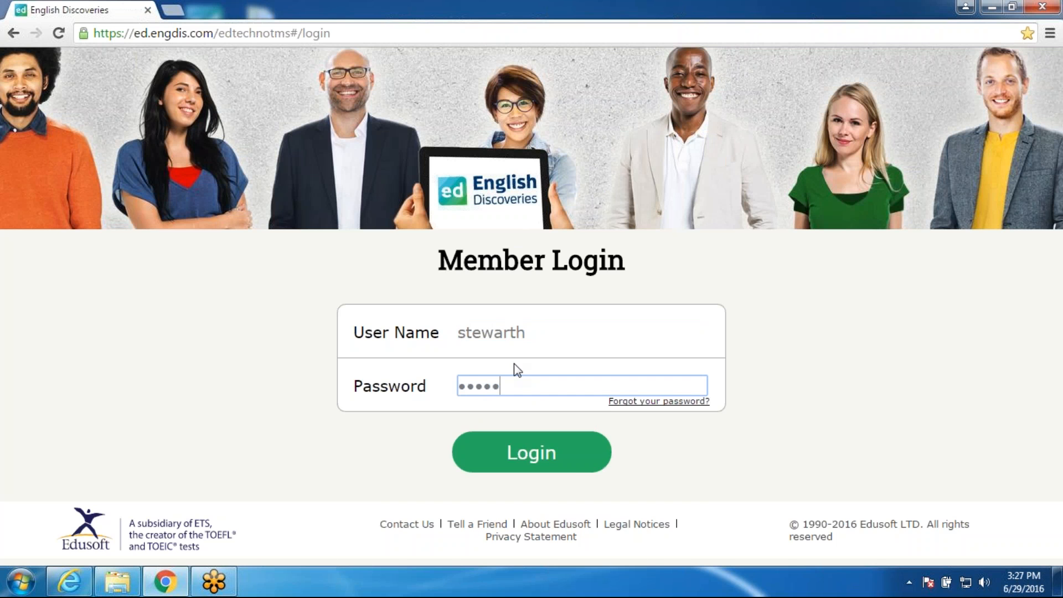
left_click(581, 467)
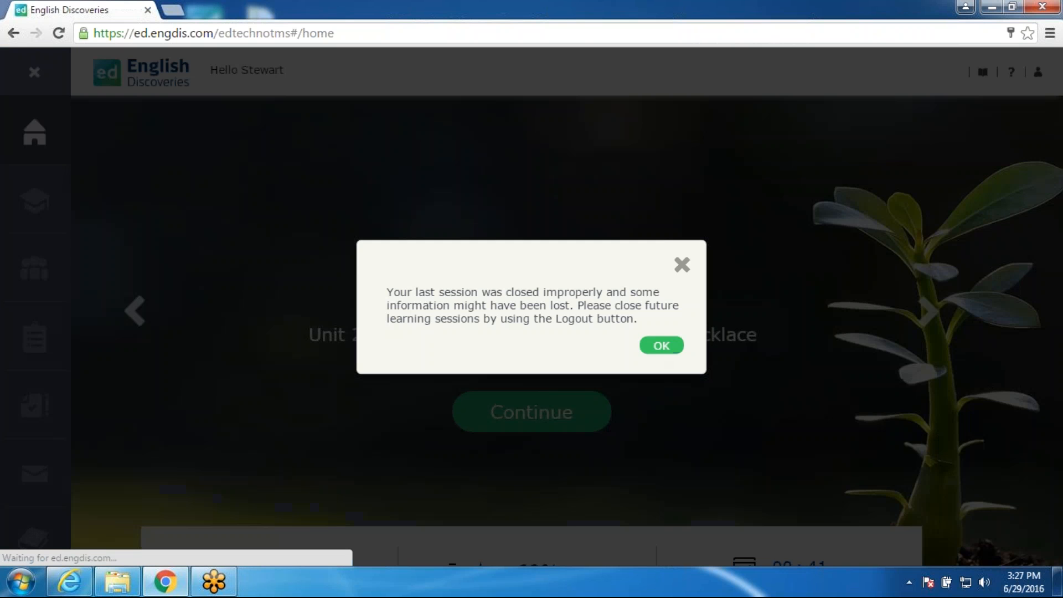
left_click(655, 347)
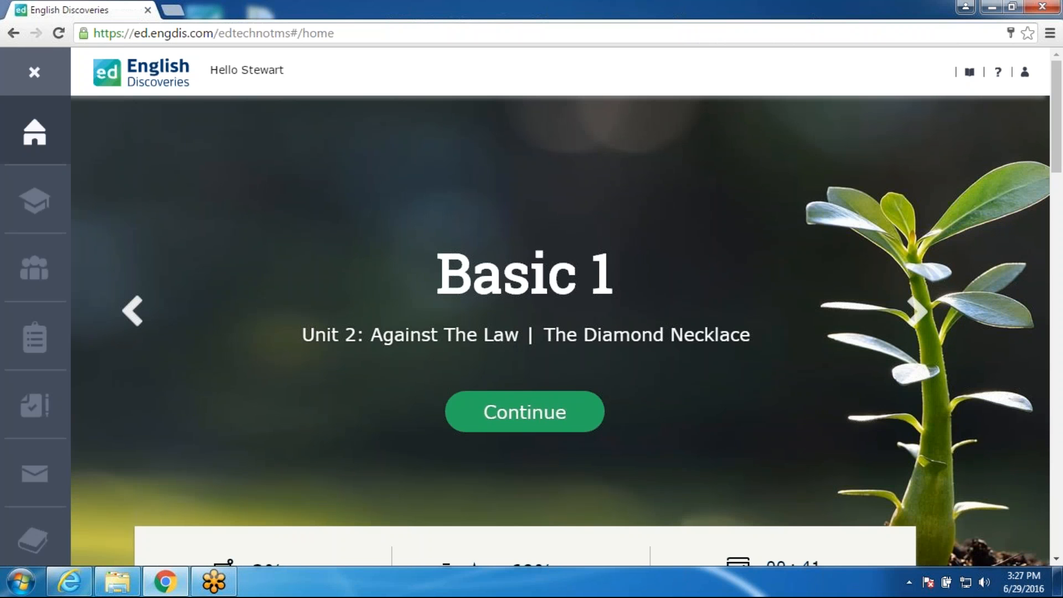
Step: Step the course carousel back to Career Discoveries - Part 1 and continue into Bank Teller
left_click(133, 310)
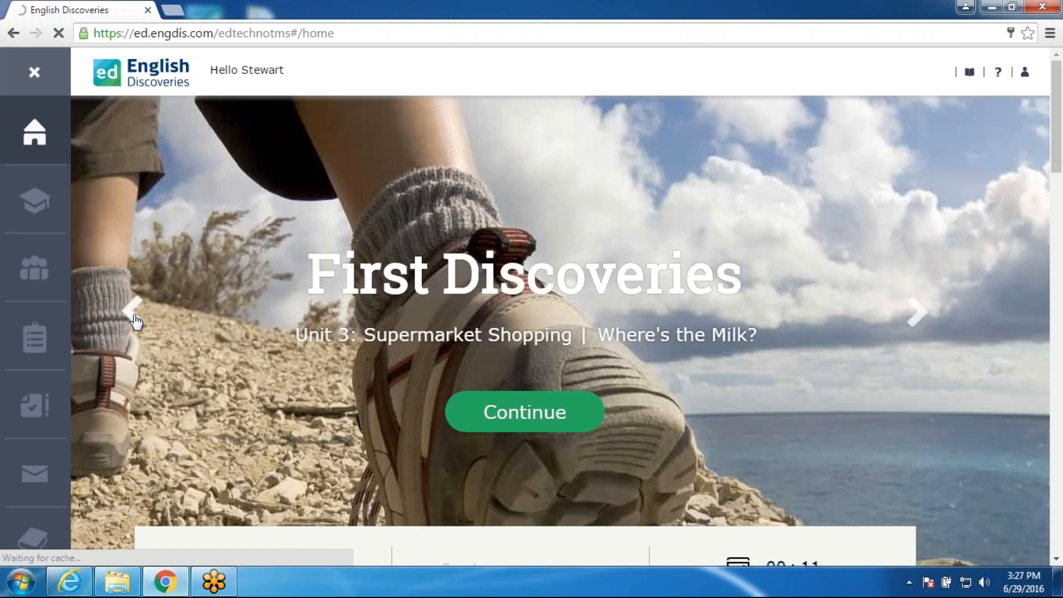
left_click(135, 320)
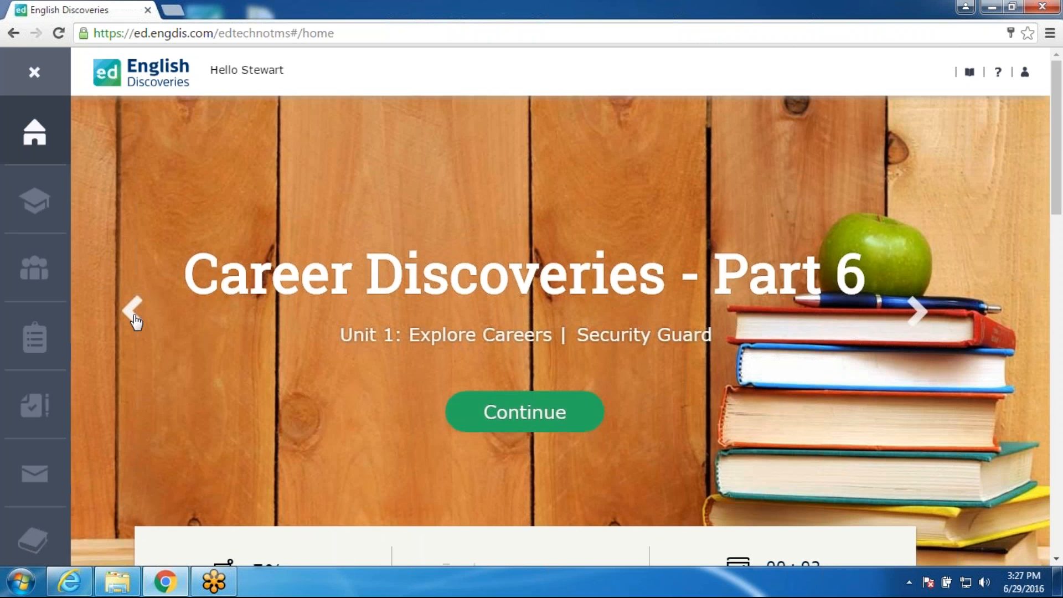
left_click(135, 320)
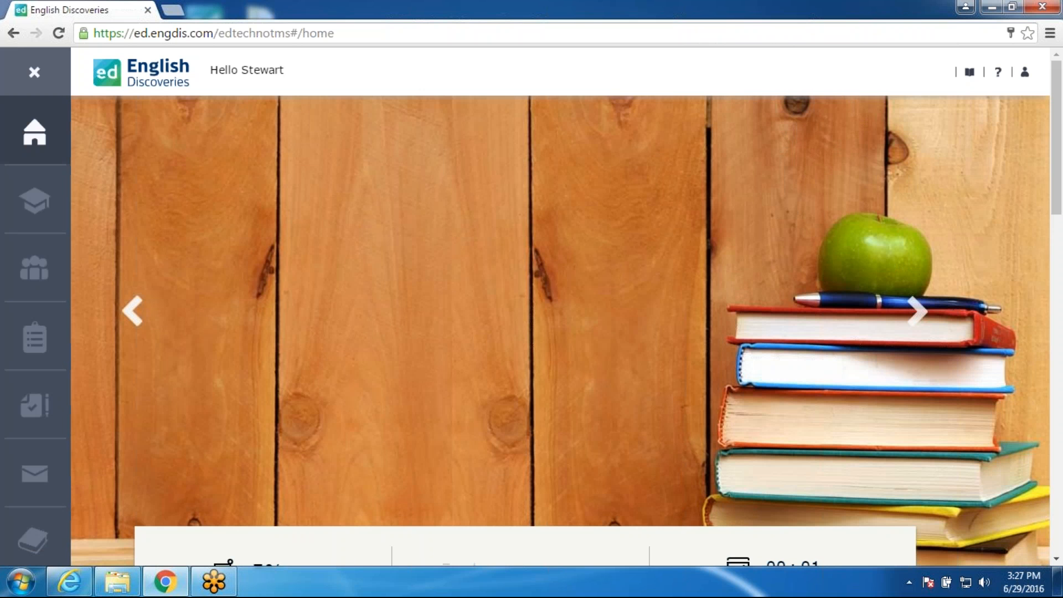
left_click(134, 311)
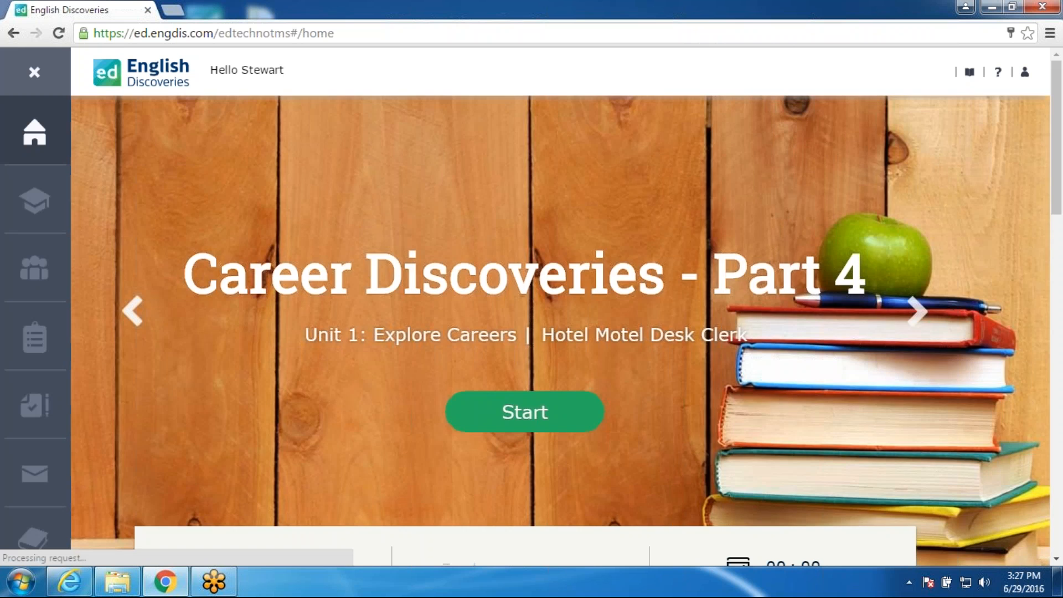
left_click(133, 311)
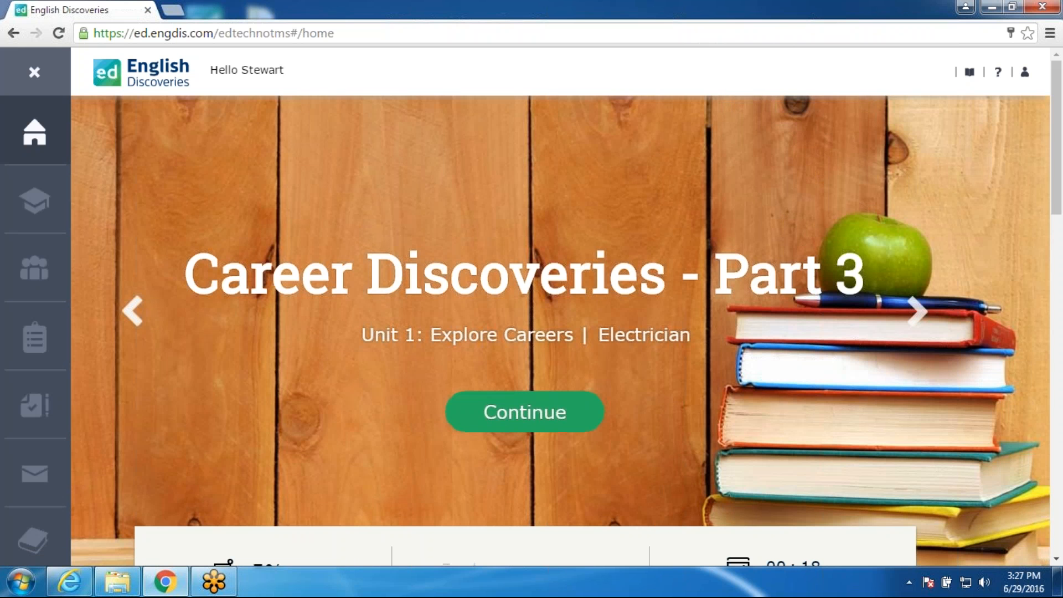
left_click(525, 412)
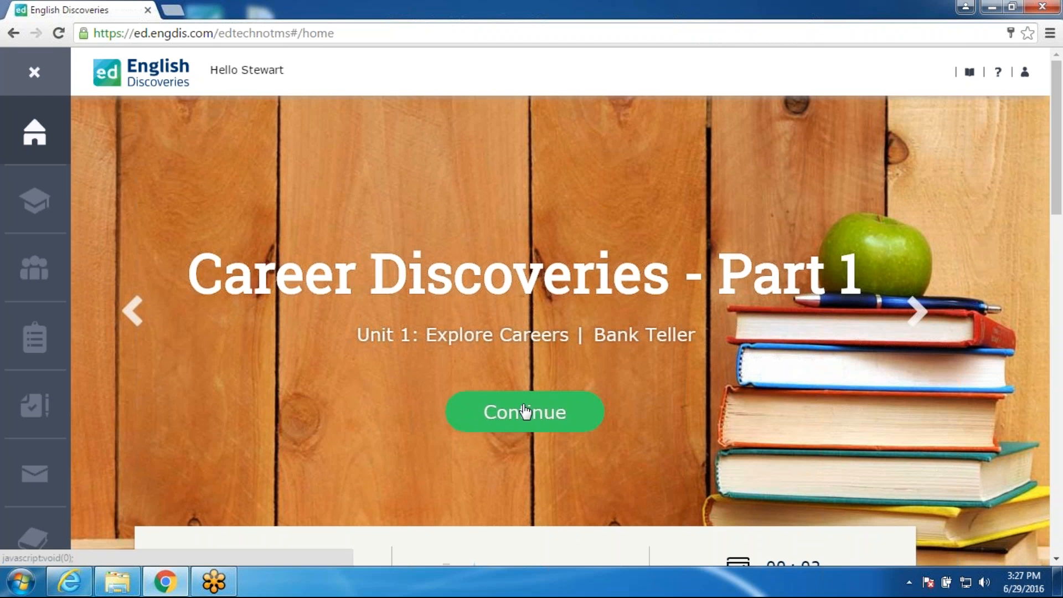
left_click(525, 412)
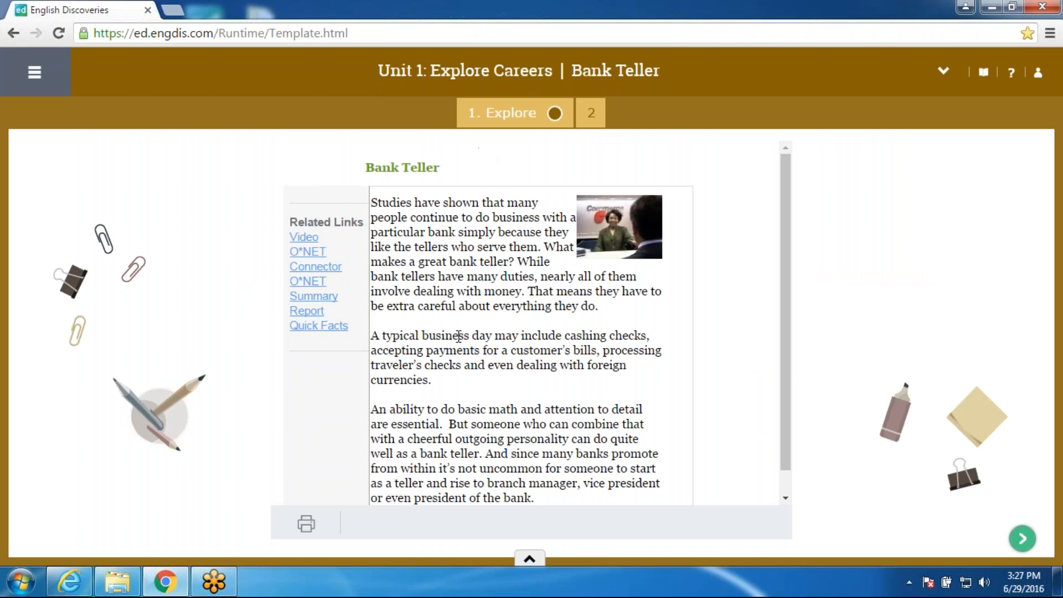
Step: Skip through Bank Teller Practice questions to the matching exercise, view the lesson list, go back home
left_click(591, 112)
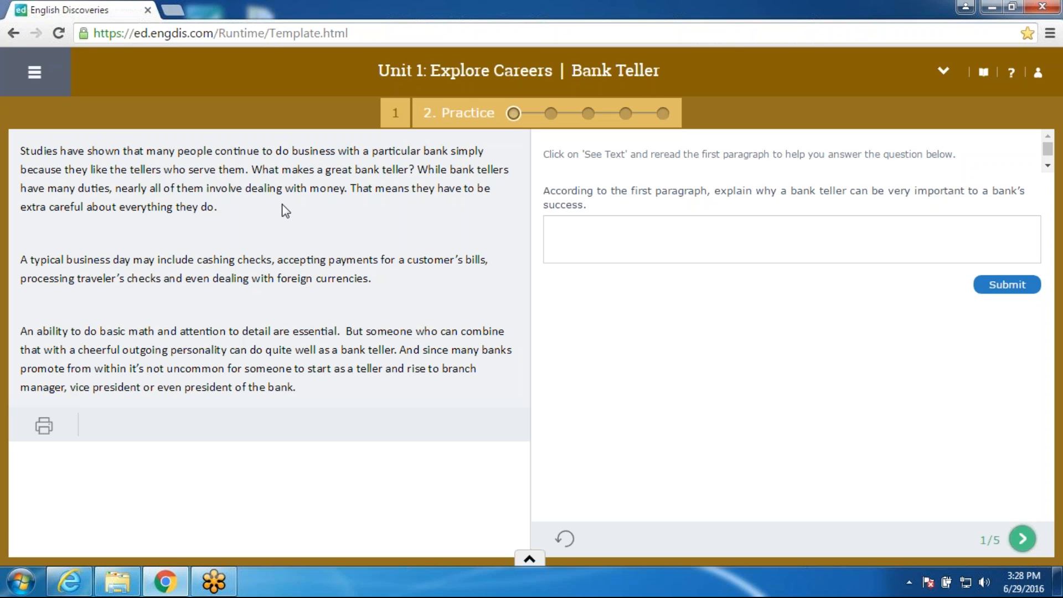
left_click(579, 222)
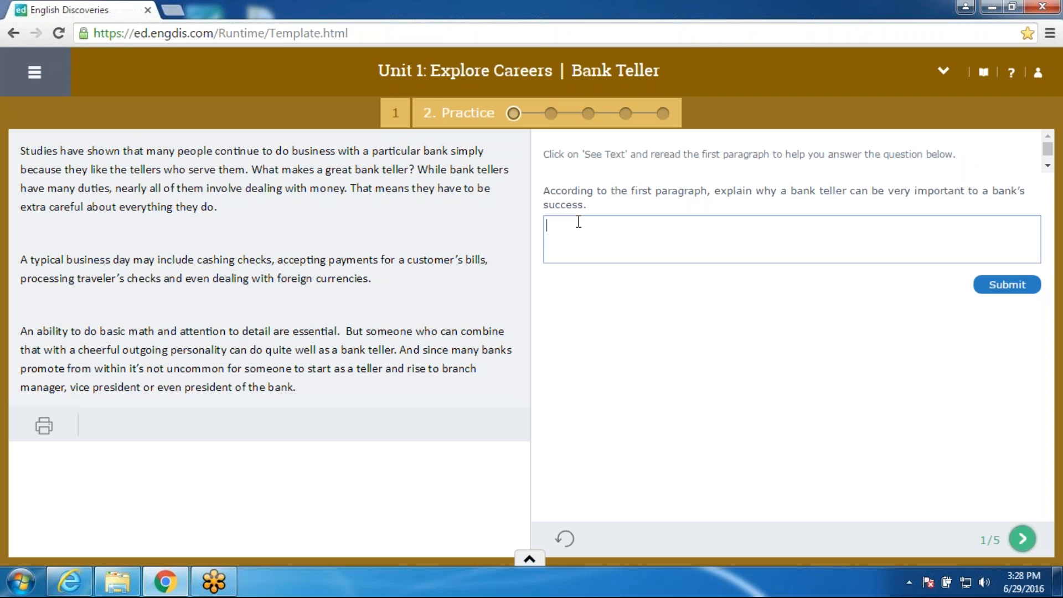
left_click(1023, 539)
left_click(1022, 539)
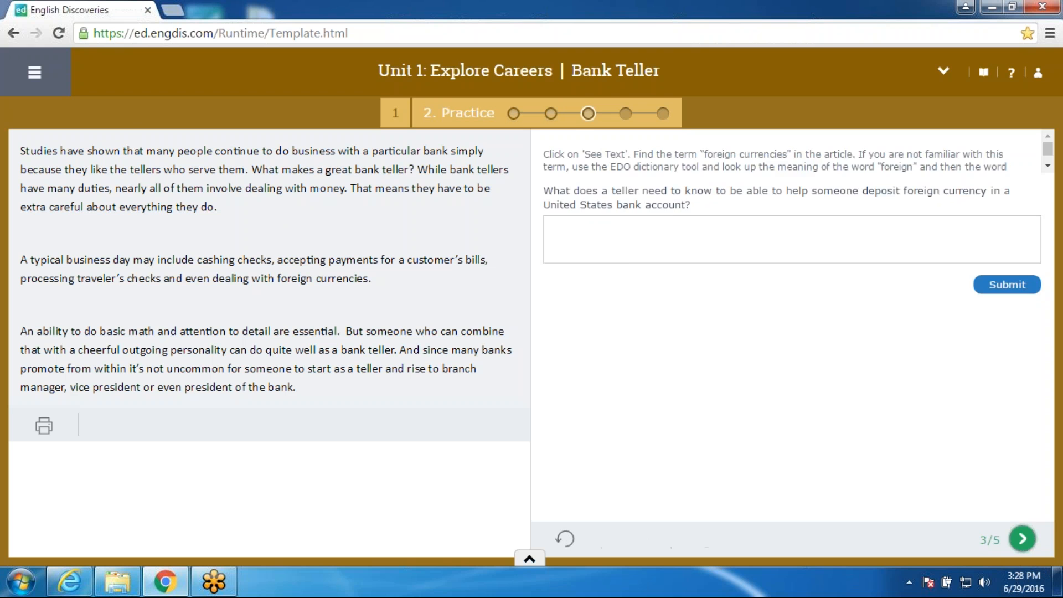
left_click(1023, 539)
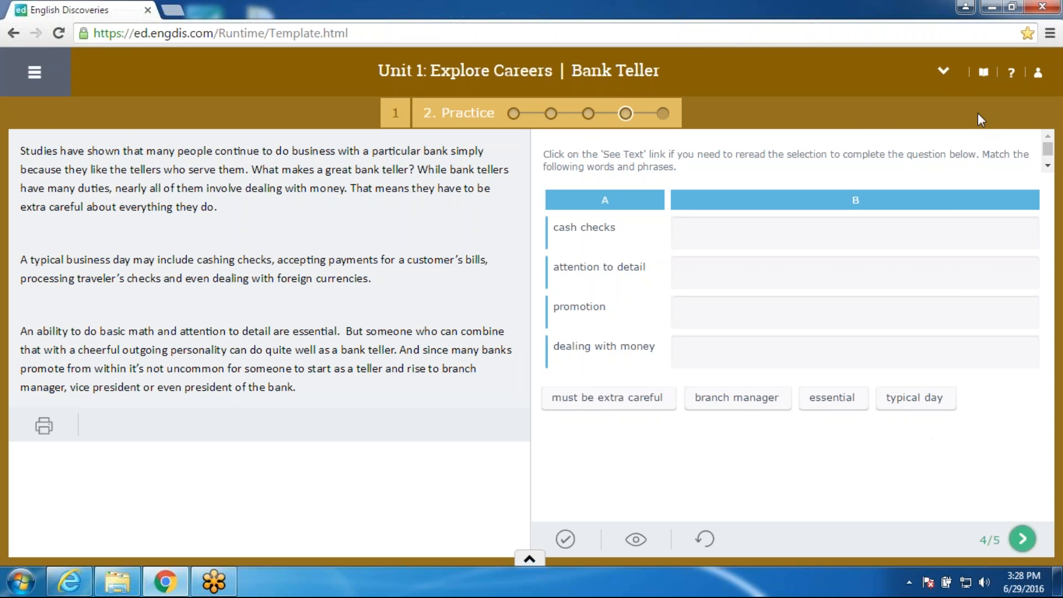
left_click(944, 72)
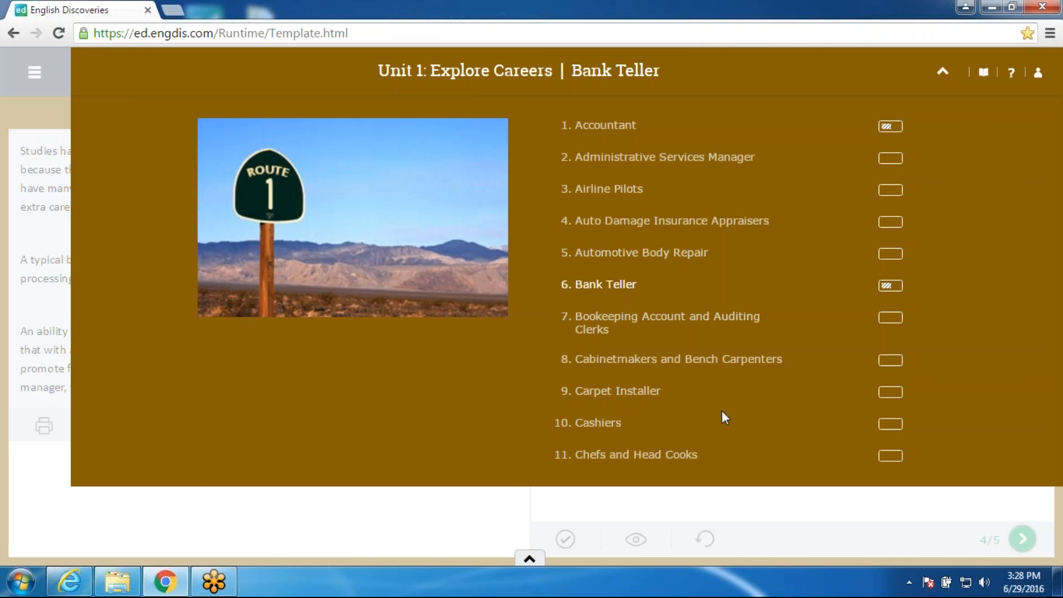
left_click(14, 34)
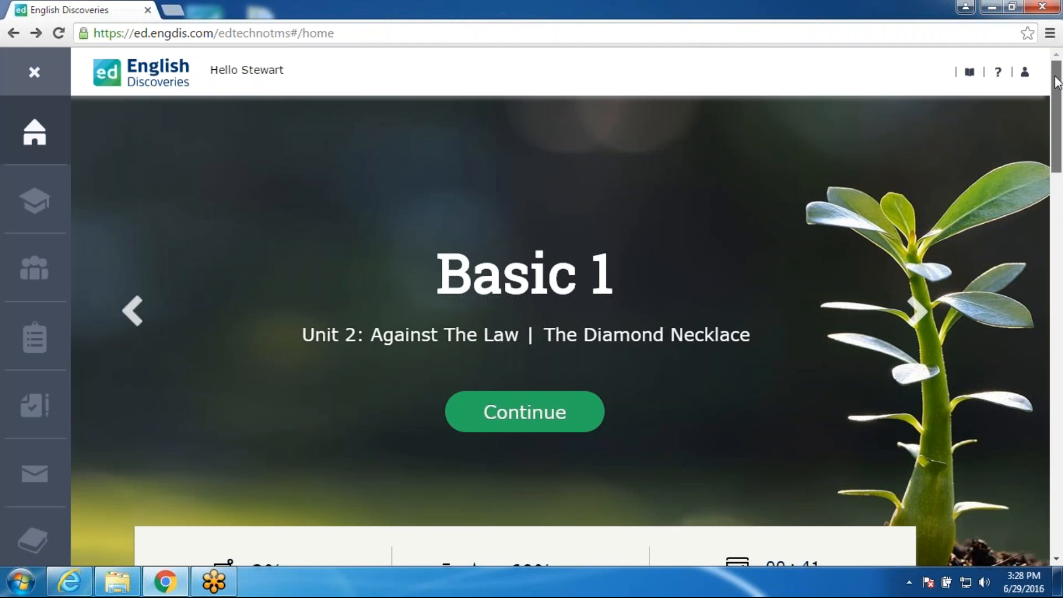
left_click_drag(1058, 82, 1060, 51)
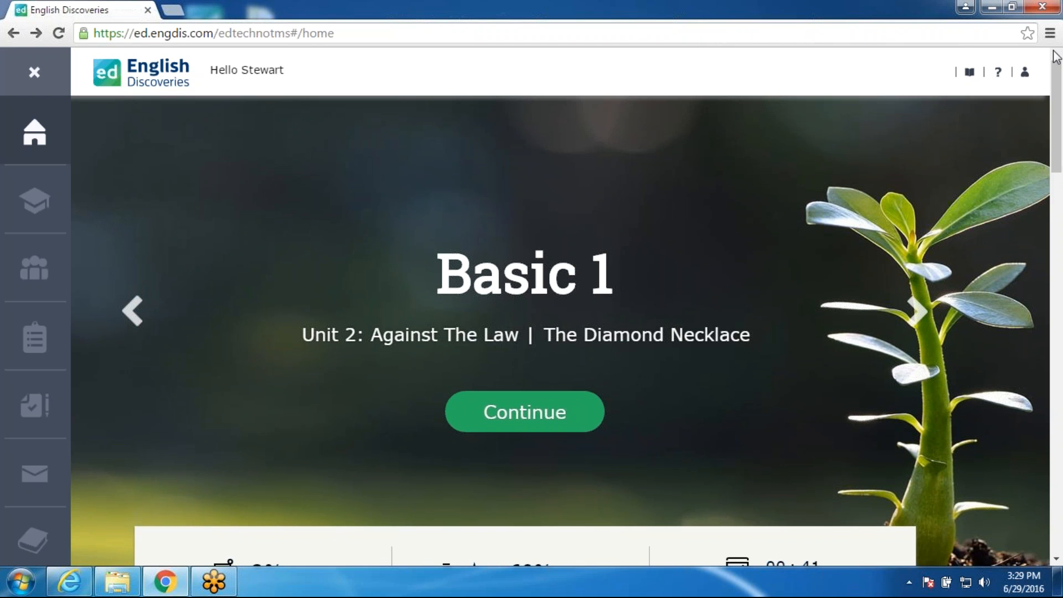